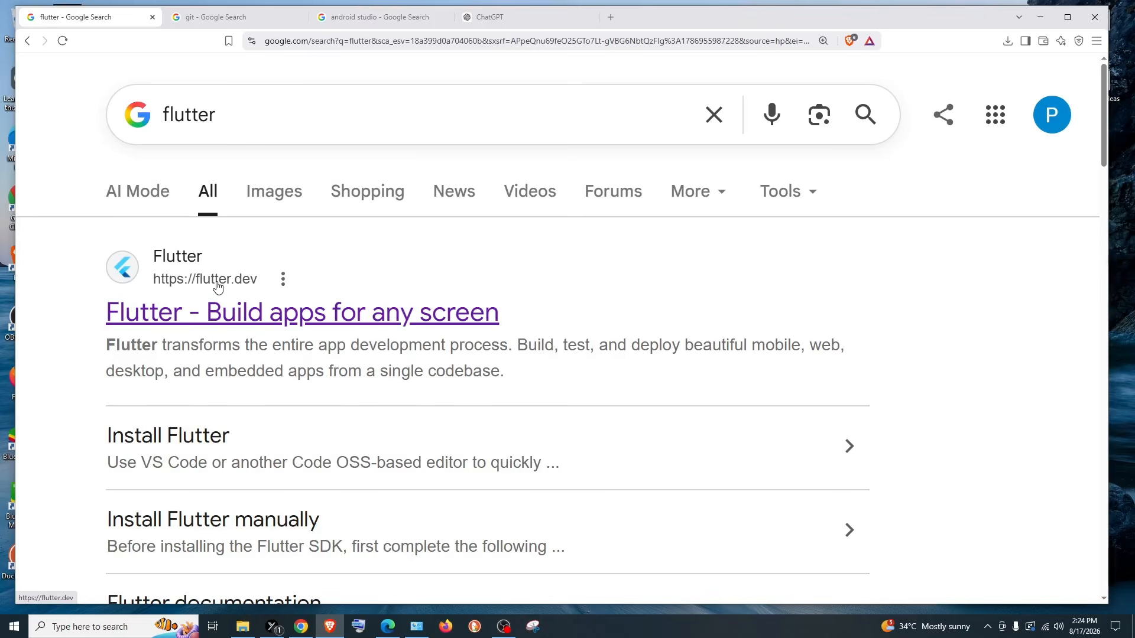
- Open Flutter's official website from the search results and go to the install section of its Get started guide
left_click(220, 315)
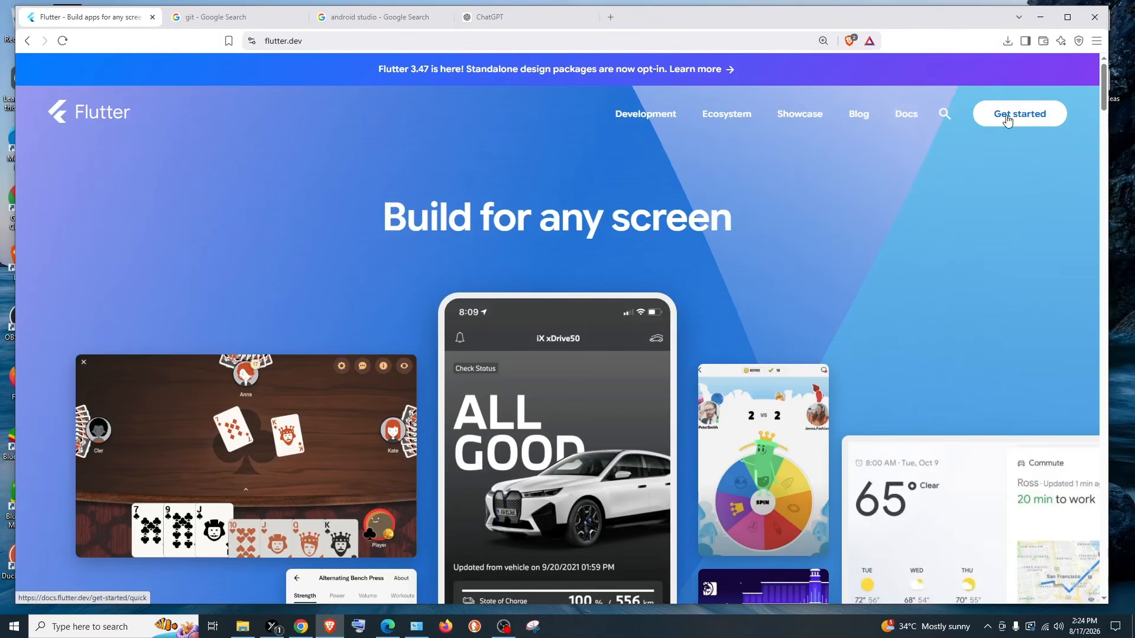
left_click(1008, 118)
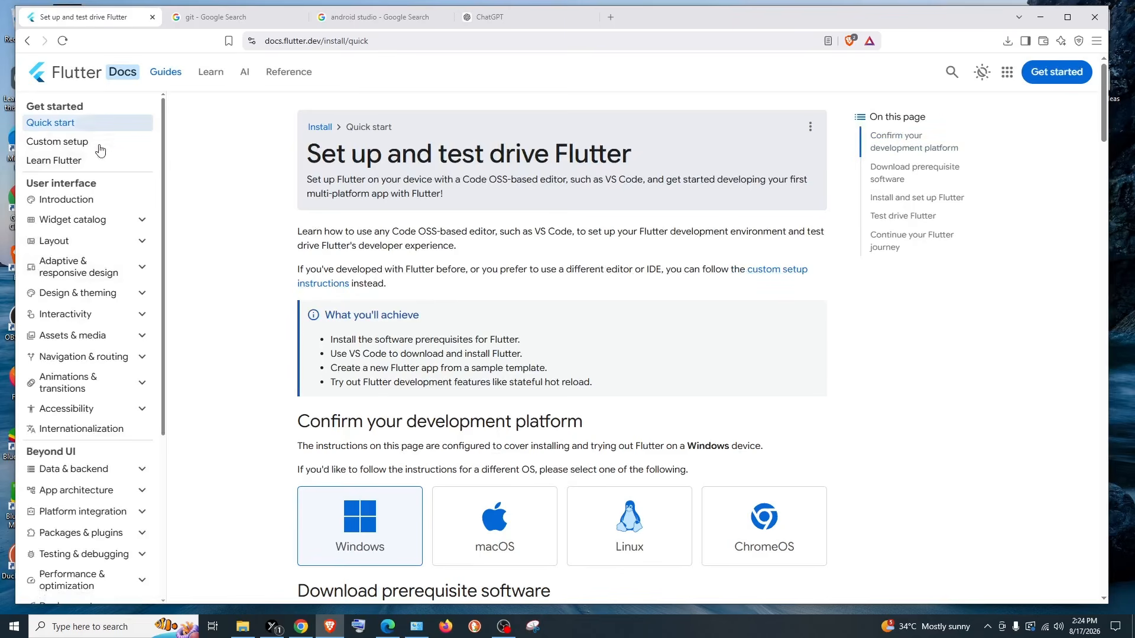
key("ctrl+plus")
scroll(290, 223, "down", 5)
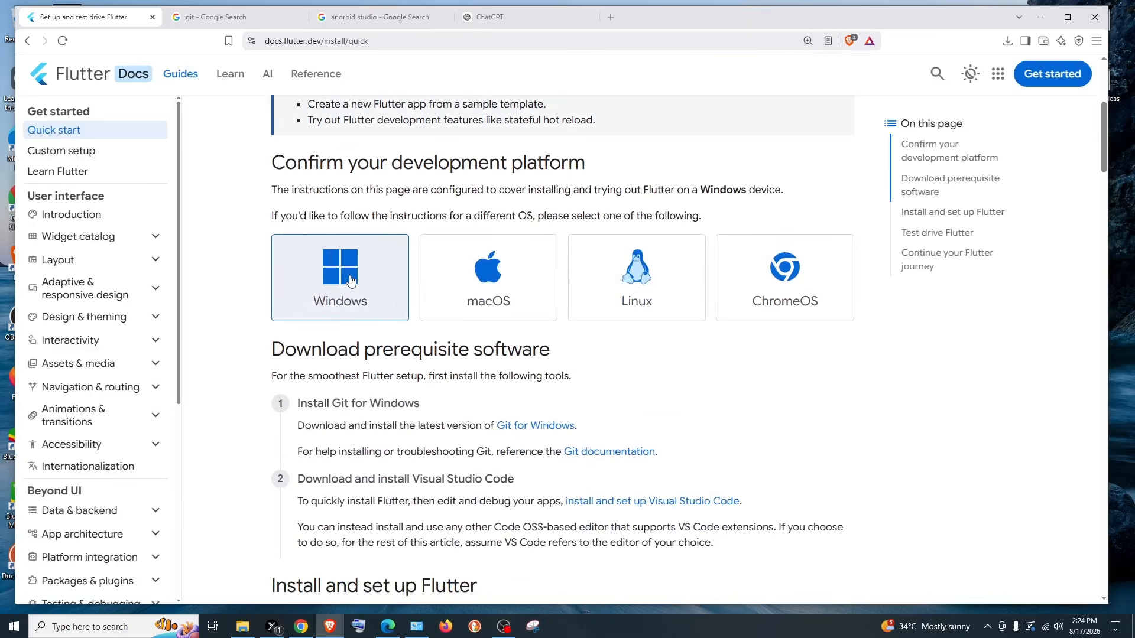
scroll(331, 258, "down", 2)
scroll(328, 266, "down", 2)
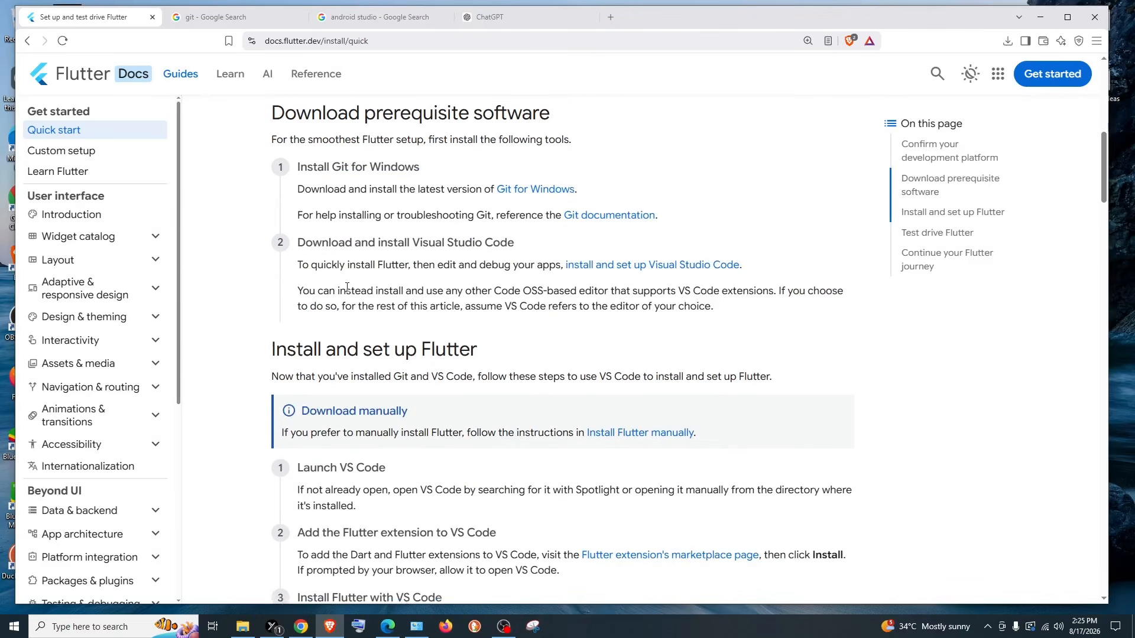
- Open the Install Flutter manually instructions and review the prerequisite software for Windows
left_click(620, 438)
key("ctrl+plus")
key("ctrl+plus")
scroll(438, 332, "down", 2)
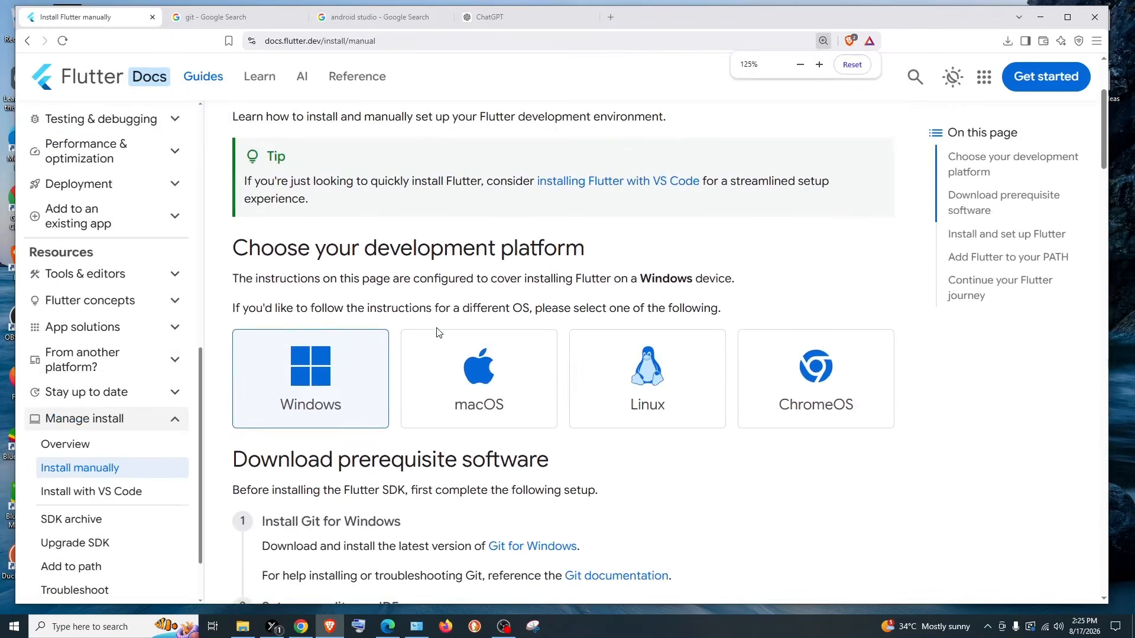
scroll(435, 308, "down", 1)
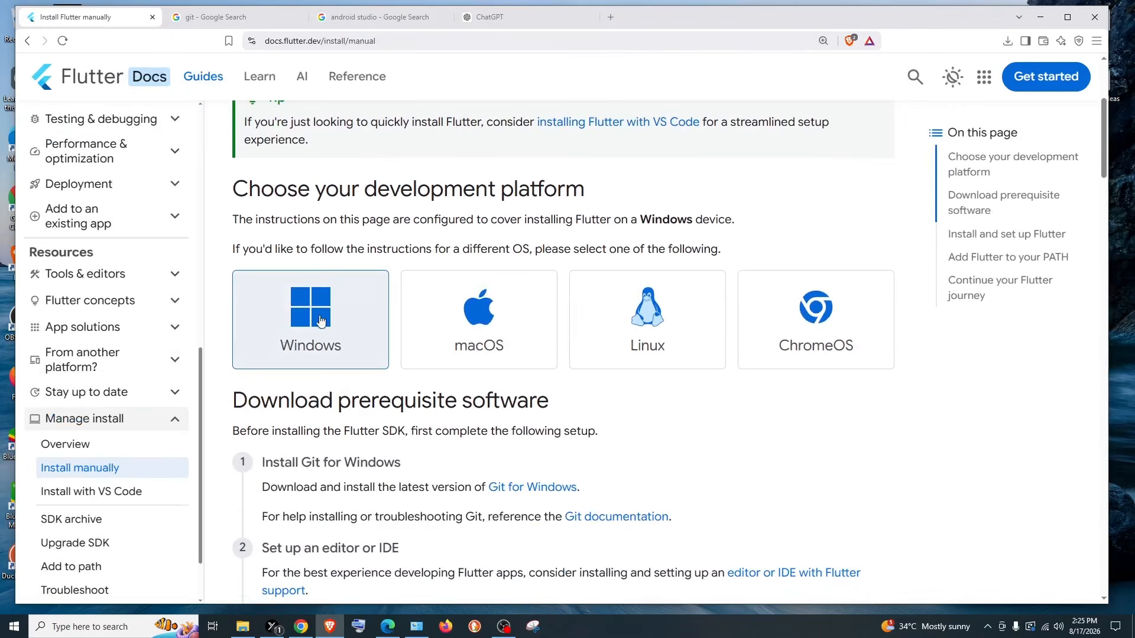
scroll(303, 342, "down", 3)
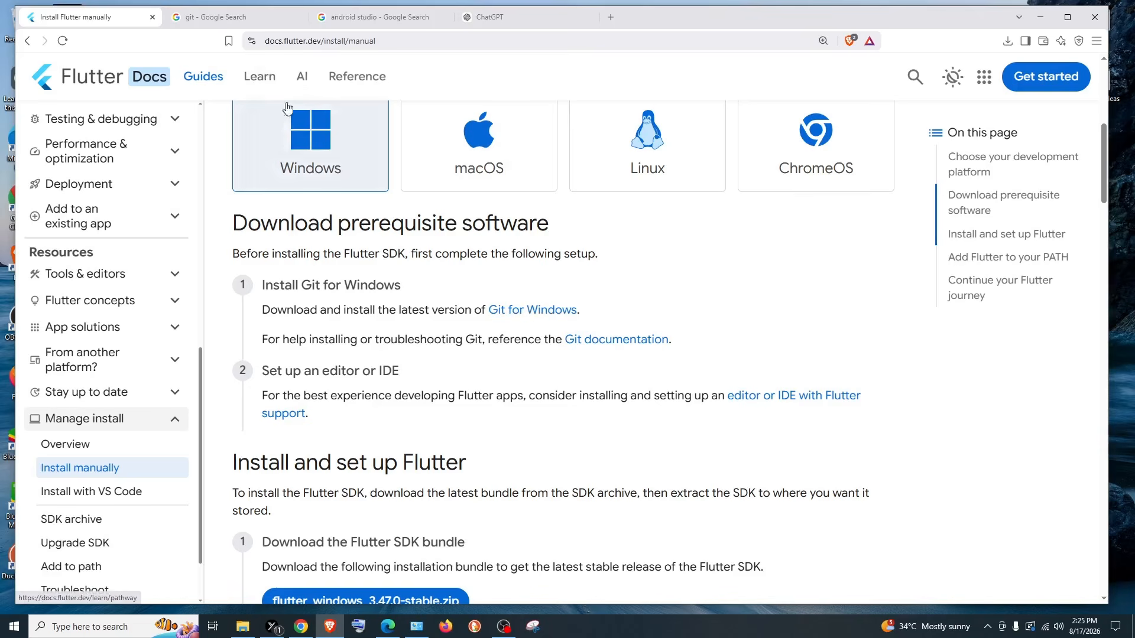
- Open the official Git site from the git search results and download the Git for Windows/x64 Setup
left_click(241, 20)
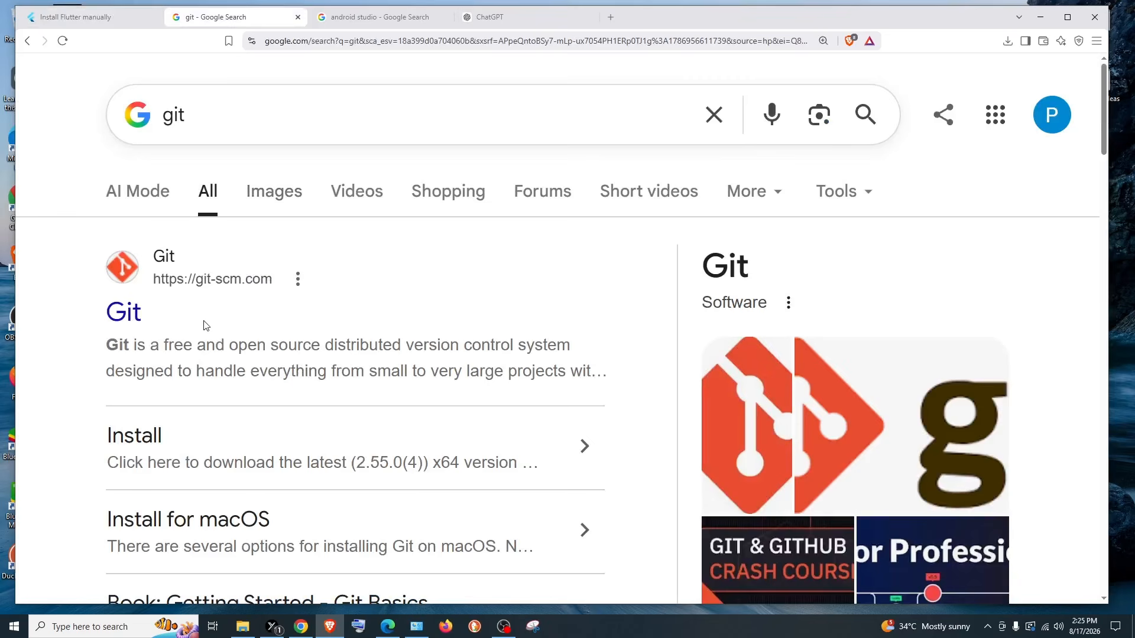
left_click(117, 320)
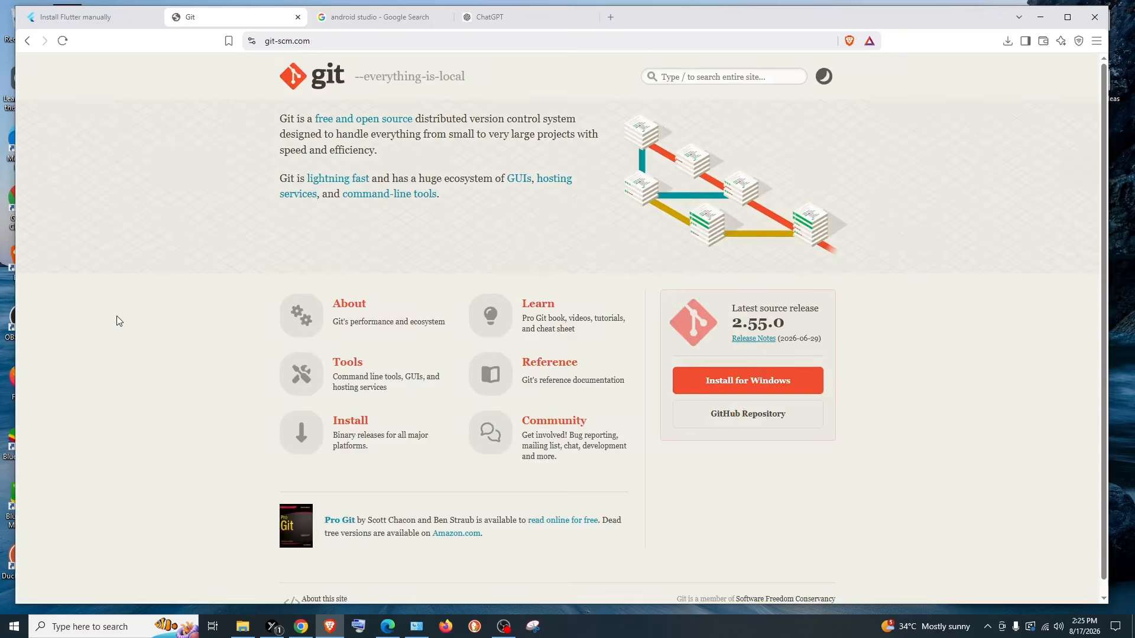
left_click(711, 385)
key("ctrl+plus")
key("ctrl+plus")
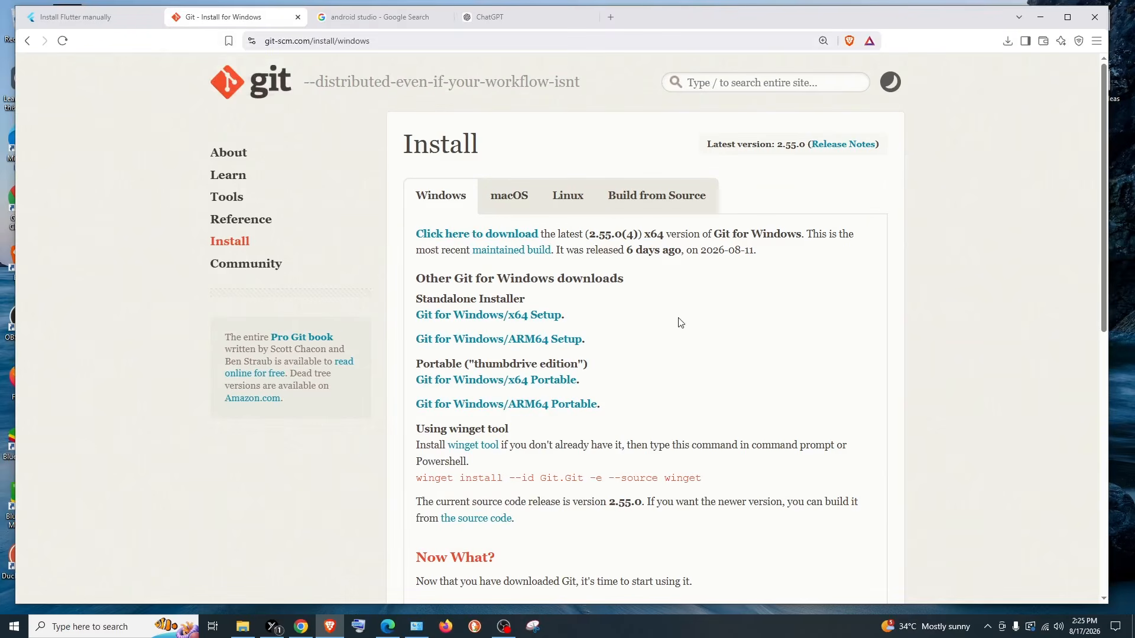
left_click(496, 315)
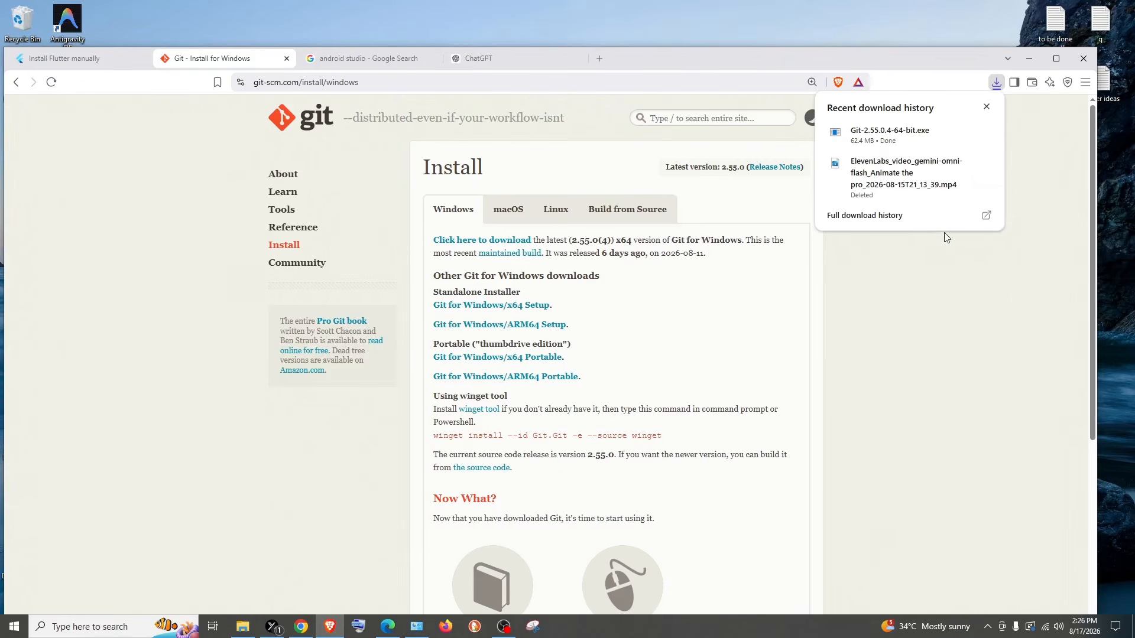
- Launch the downloaded Git-2.55.0.4-64-bit.exe installer, proceed past the license and set the destination folder to D:\git\Git
left_click(882, 140)
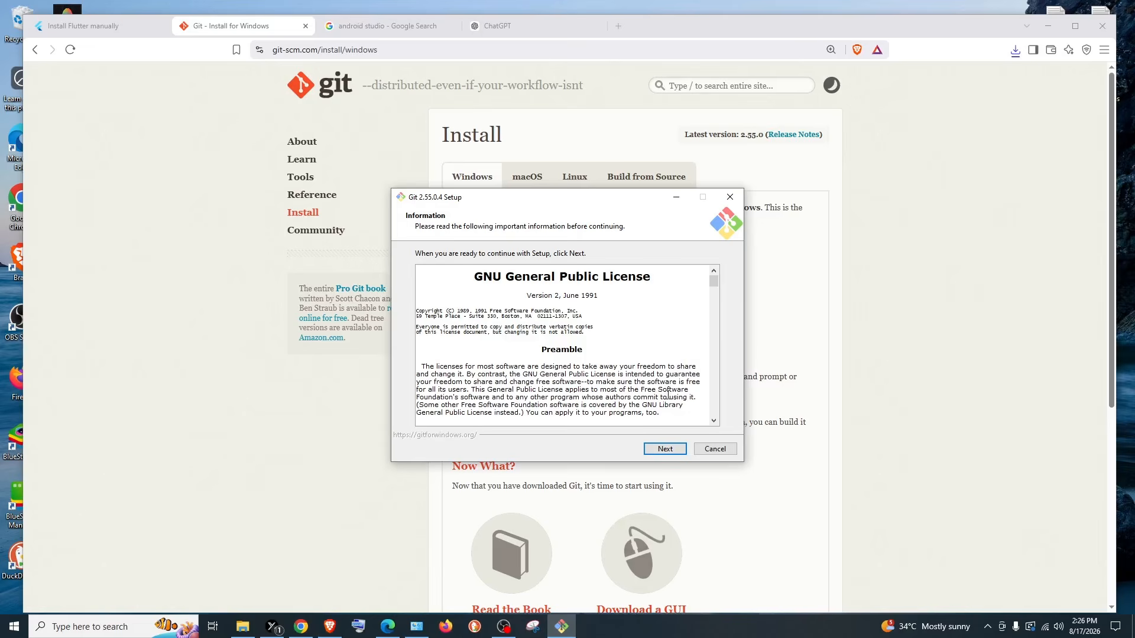
left_click(665, 449)
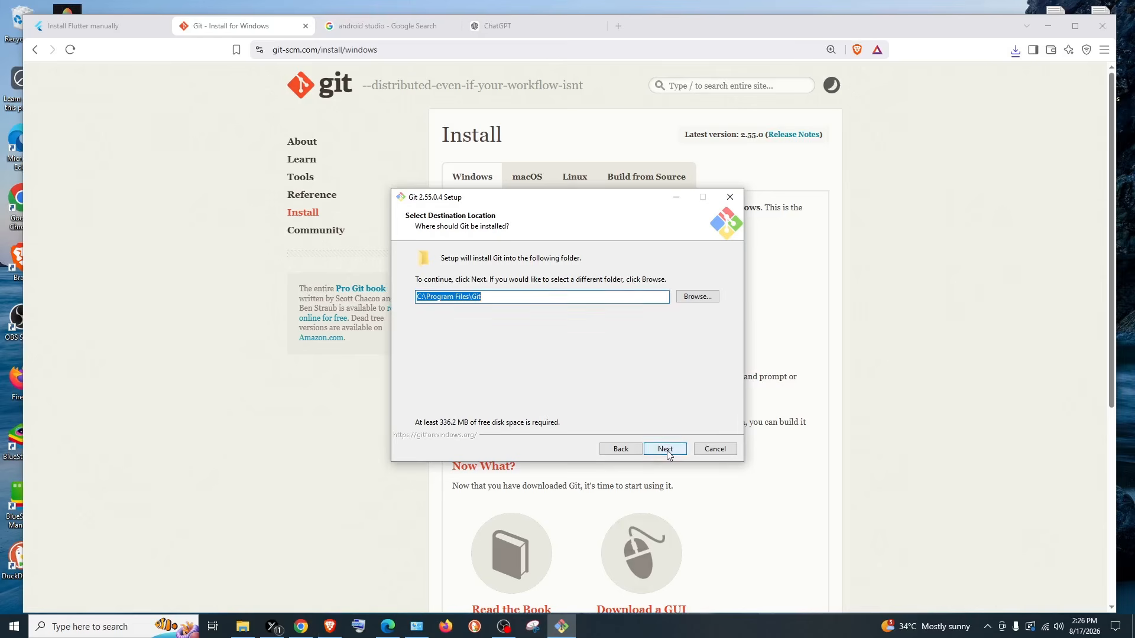
left_click(636, 301)
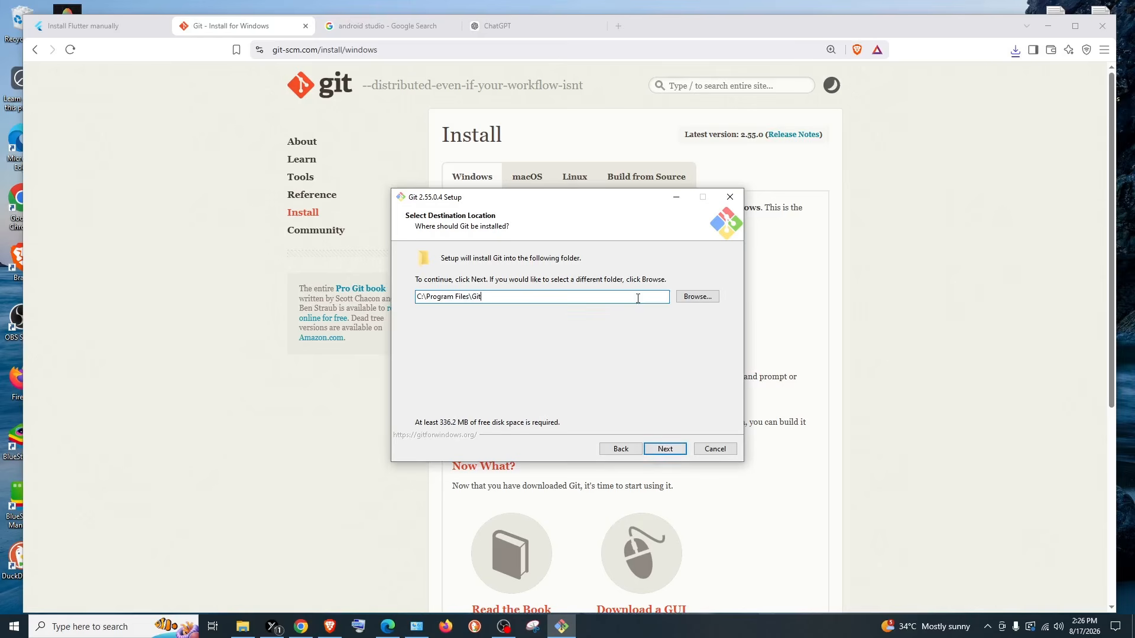
left_click(697, 297)
left_click(666, 449)
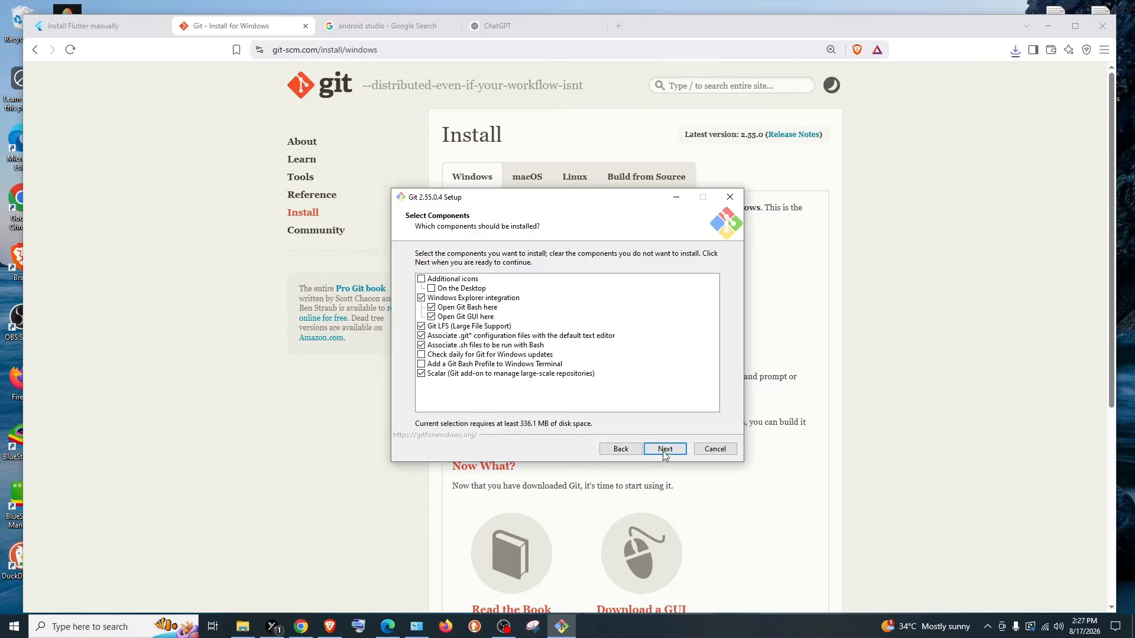
- Accept the default Git components, Start Menu folder, initial branch naming and recommended PATH option, continuing to the terminal emulator choice
left_click(665, 451)
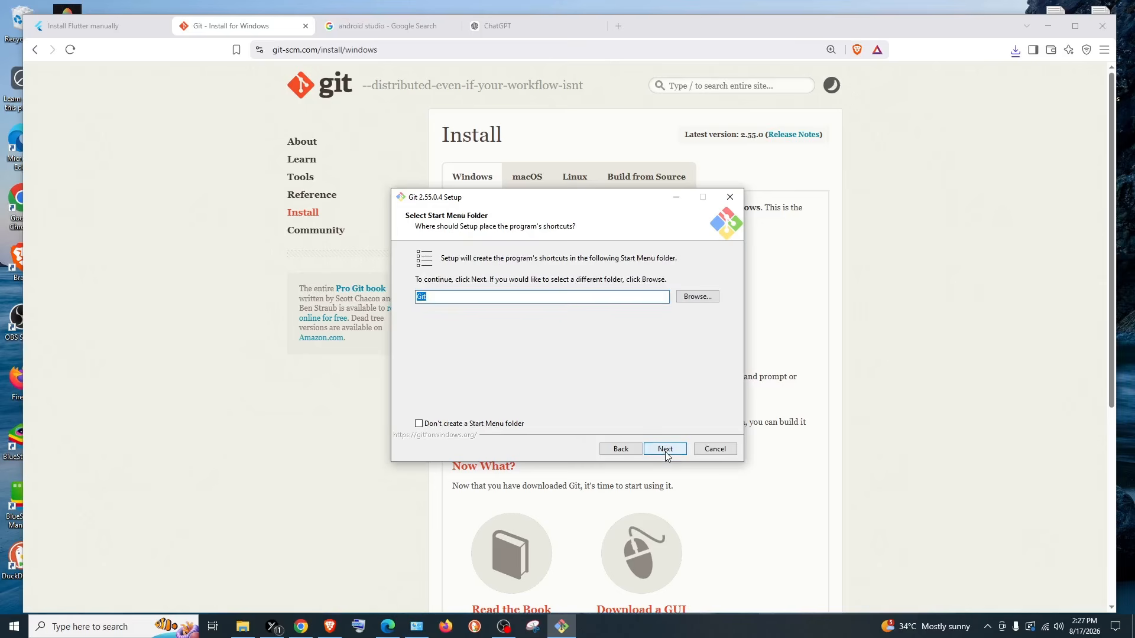
left_click(665, 450)
left_click(665, 450)
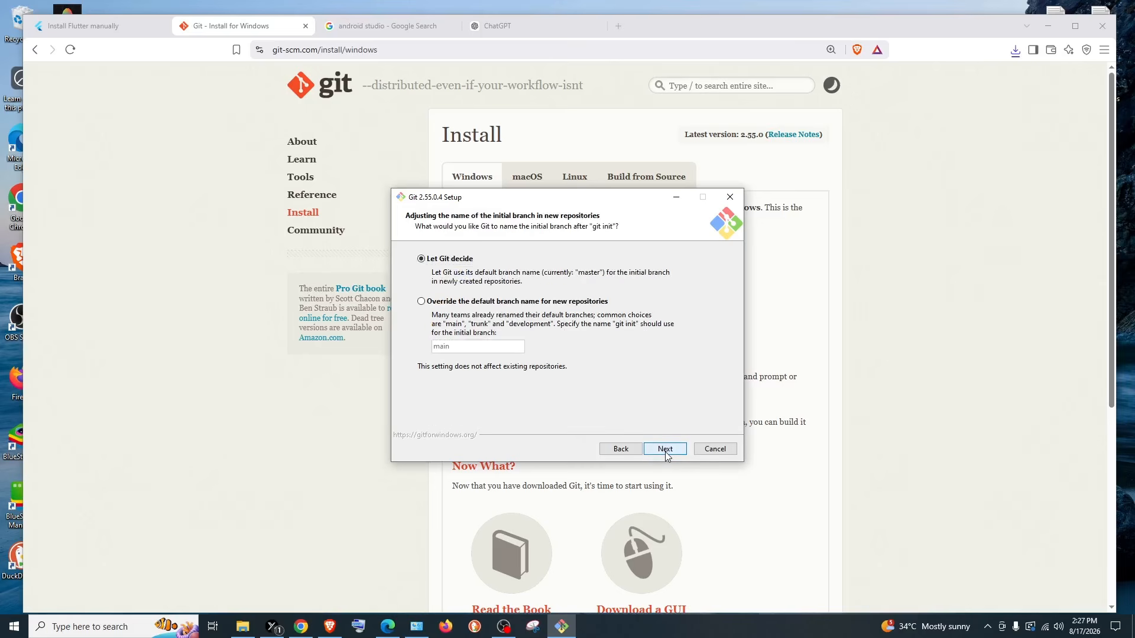
left_click(665, 449)
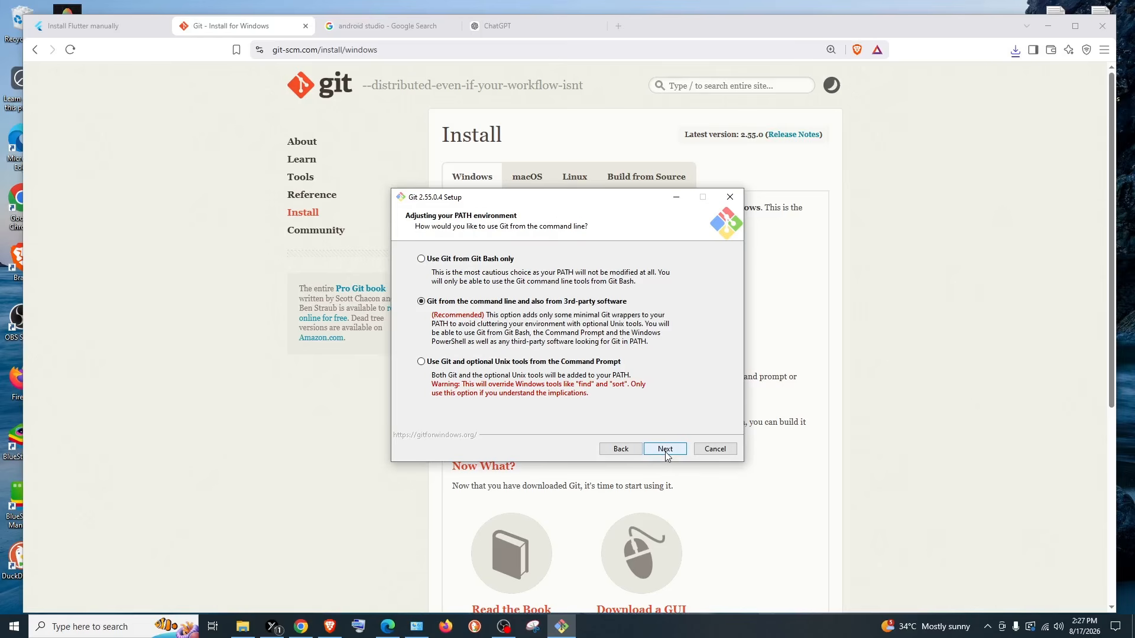
left_click(665, 450)
left_click(665, 450)
left_click(665, 450)
left_click(665, 450)
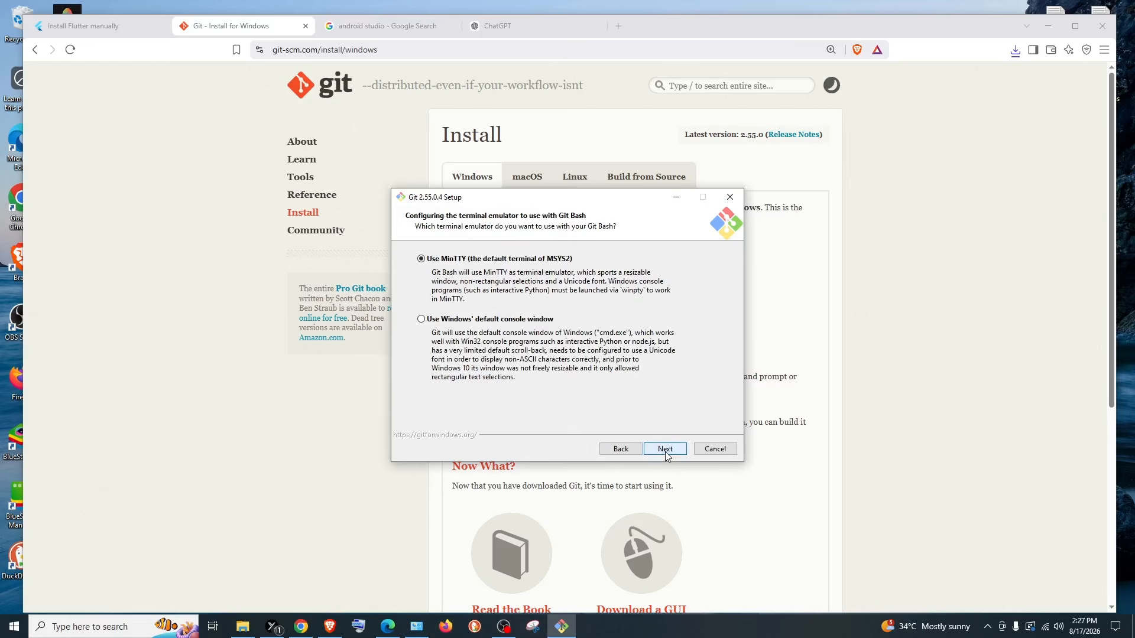
- Keep MinTTY and the remaining default options, complete the Git installation, and close the release notes
left_click(665, 450)
left_click(665, 450)
left_click(665, 450)
left_click(665, 450)
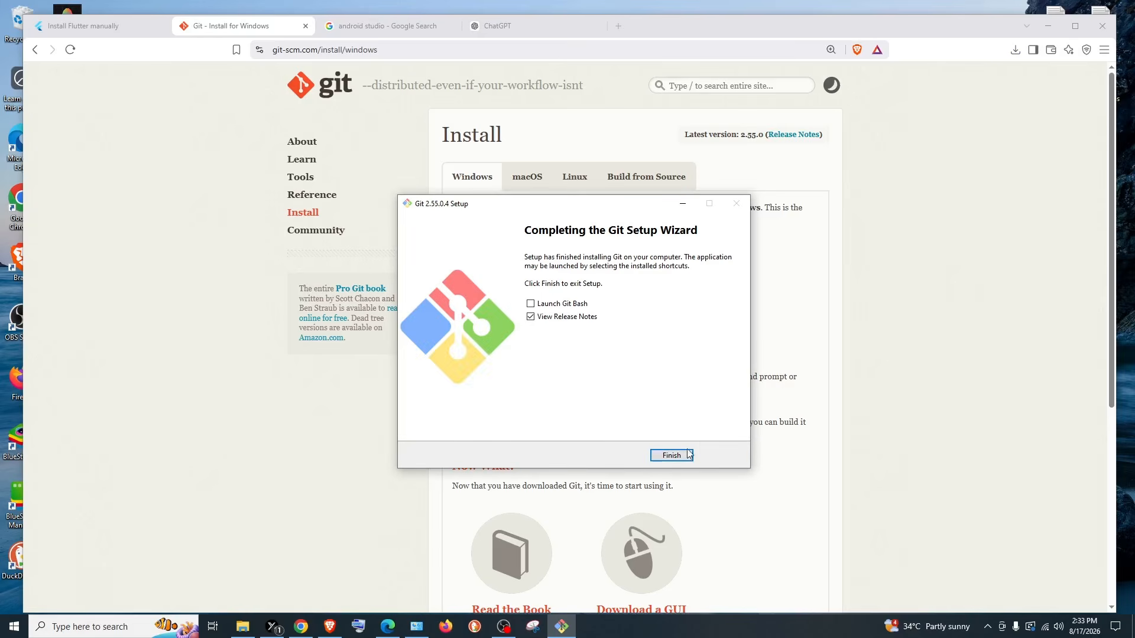
left_click(683, 460)
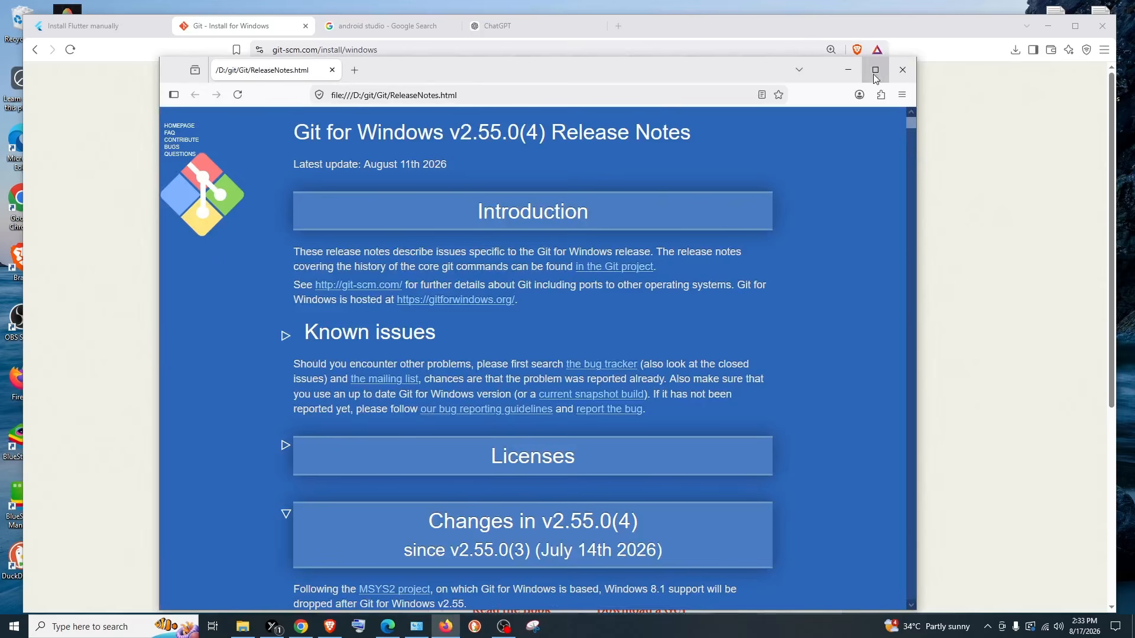
left_click(901, 71)
- Check the installed Git version in Command Prompt with git --version, and close the window
left_click(109, 634)
type("cmd")
key("Return")
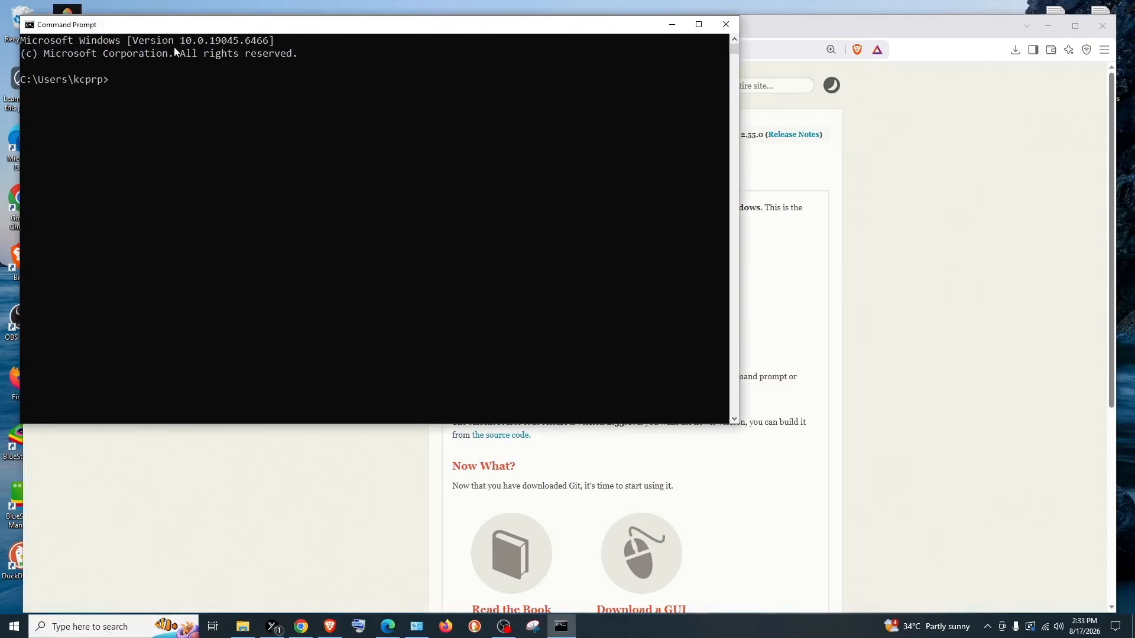
left_click_drag(158, 24, 448, 220)
type("git --version")
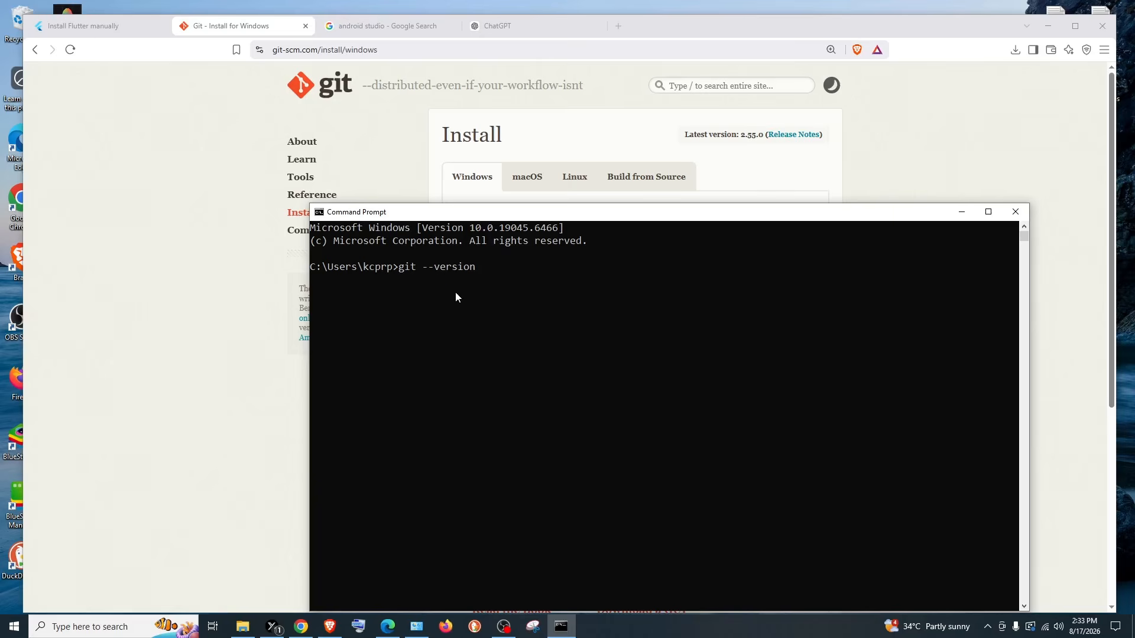
key("Return")
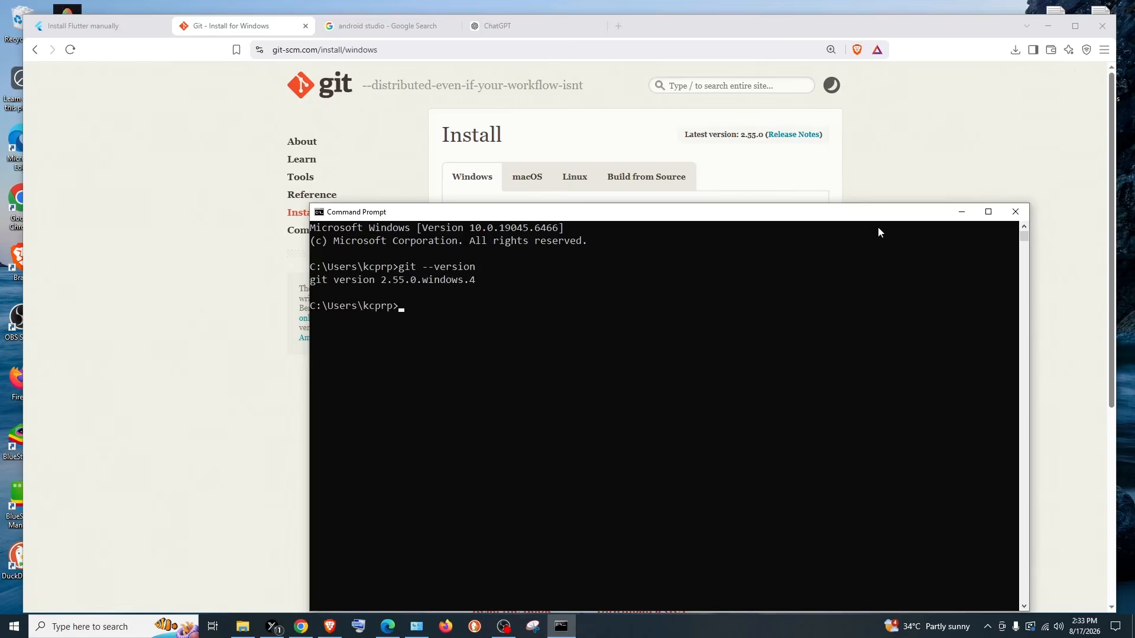
left_click(1026, 207)
- Return to the manual Flutter install page and download the flutter_windows_3.47.0-stable.zip SDK bundle
left_click(96, 29)
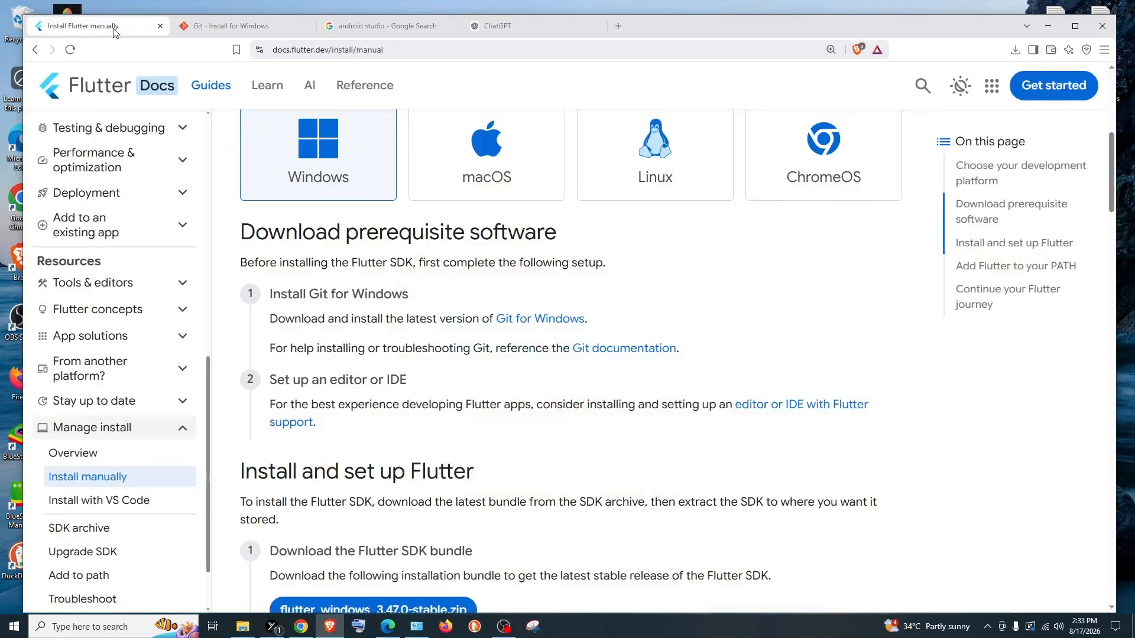
scroll(418, 284, "down", 4)
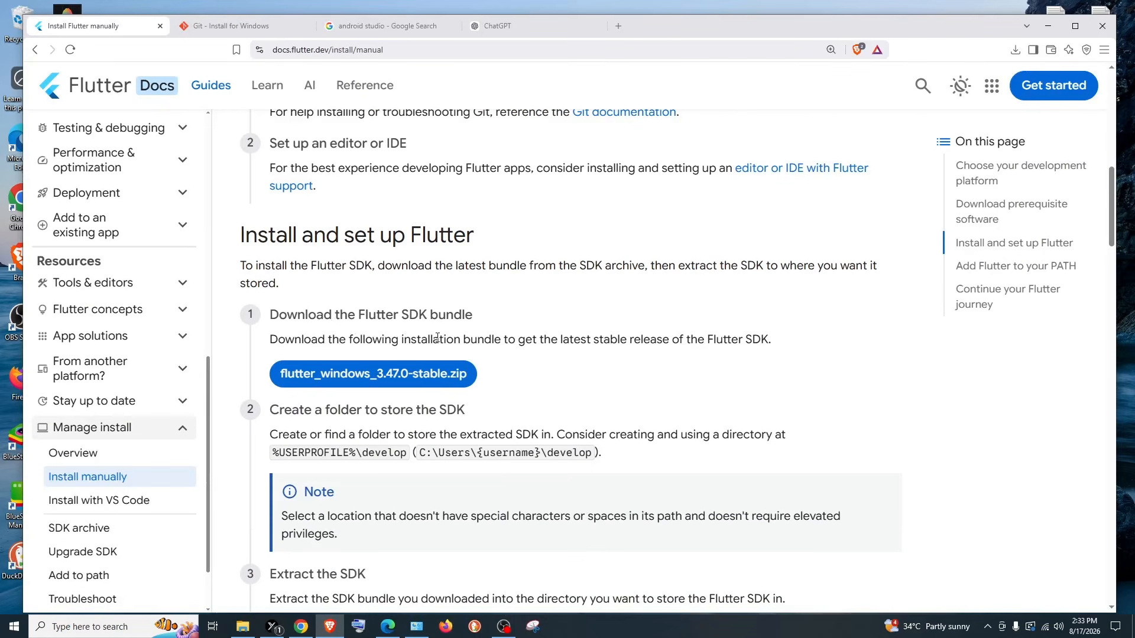
left_click(334, 379)
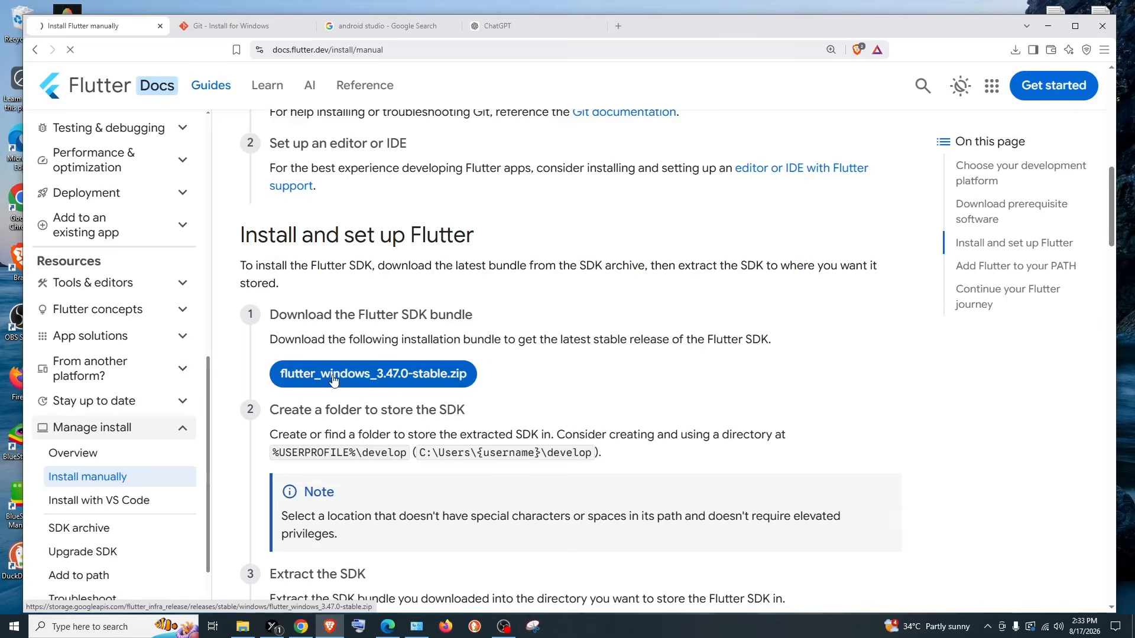
left_click(477, 372)
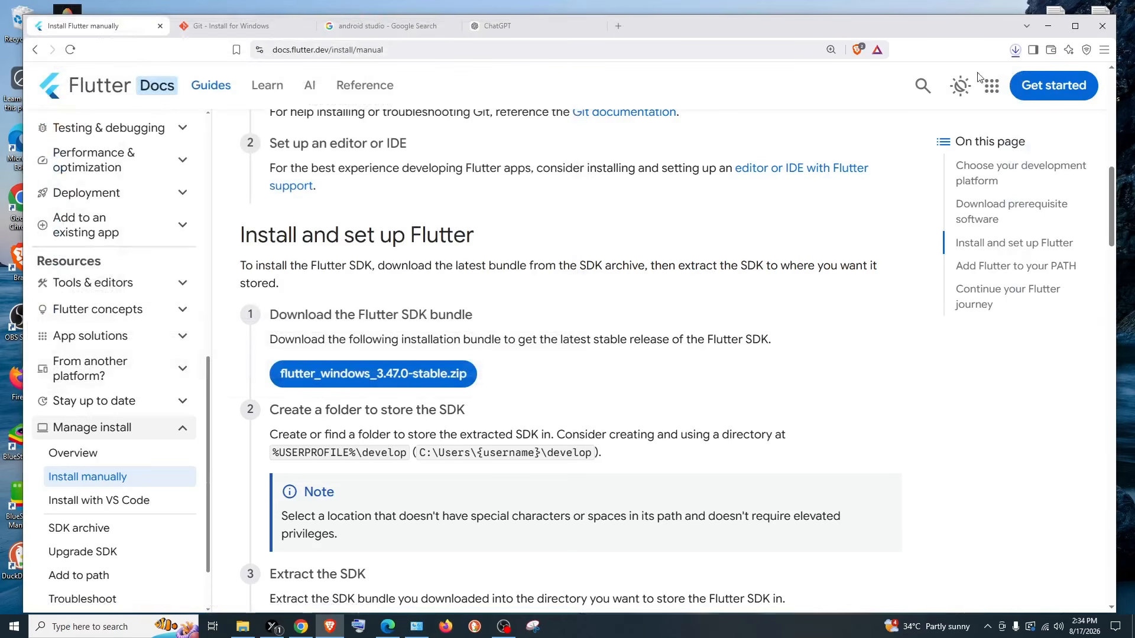
- Extract the downloaded flutter_windows_3.47.0-stable archive into its default folder in Downloads
left_click(1016, 50)
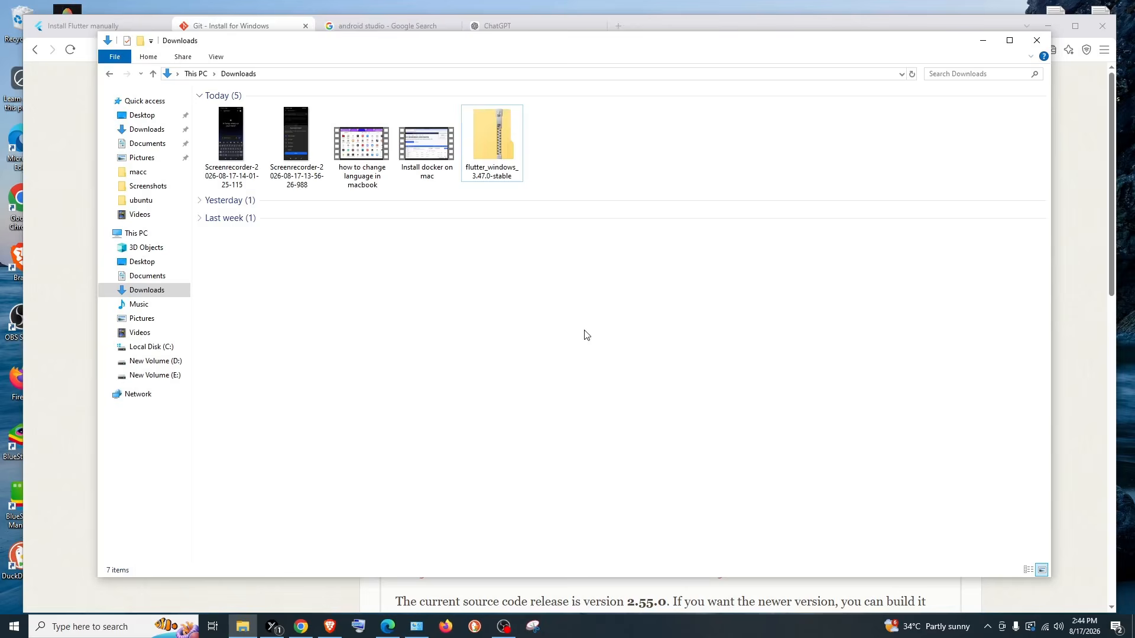
right_click(493, 163)
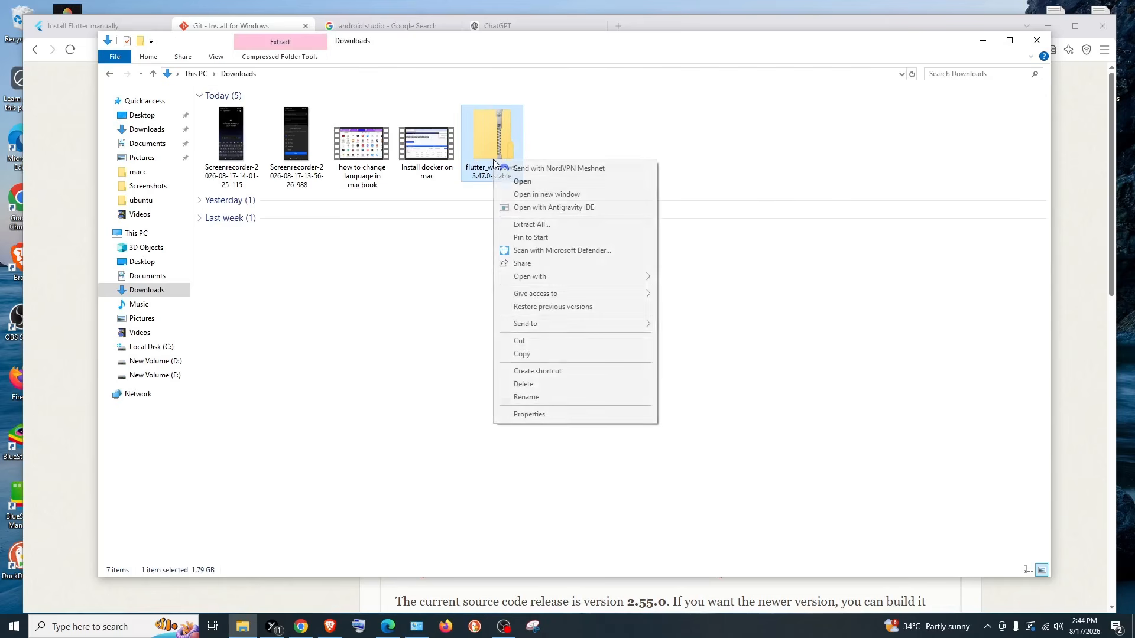
left_click(532, 225)
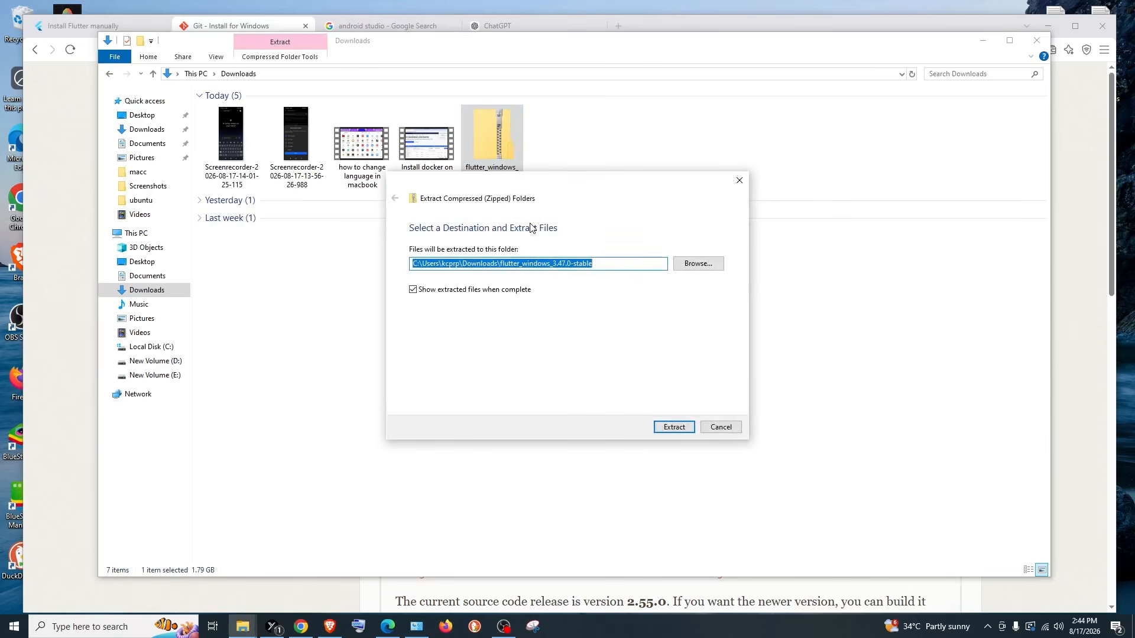
left_click(674, 427)
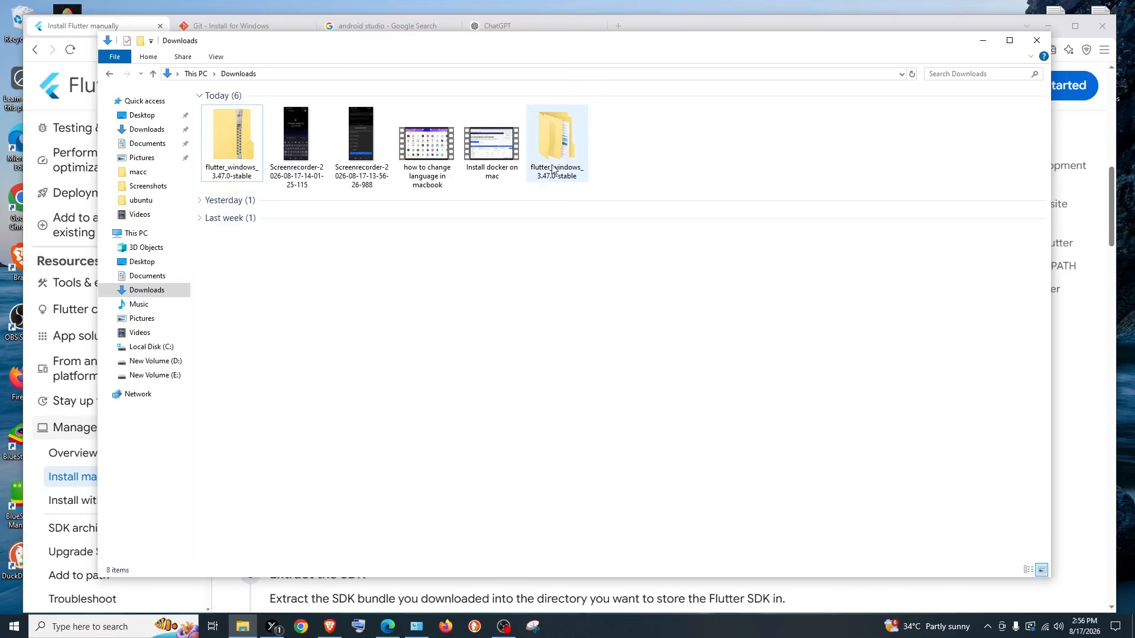
- Move the extracted flutter_windows_3.47.0-stable folder from Downloads into a new folder named Flutter on the D: drive
right_click(552, 154)
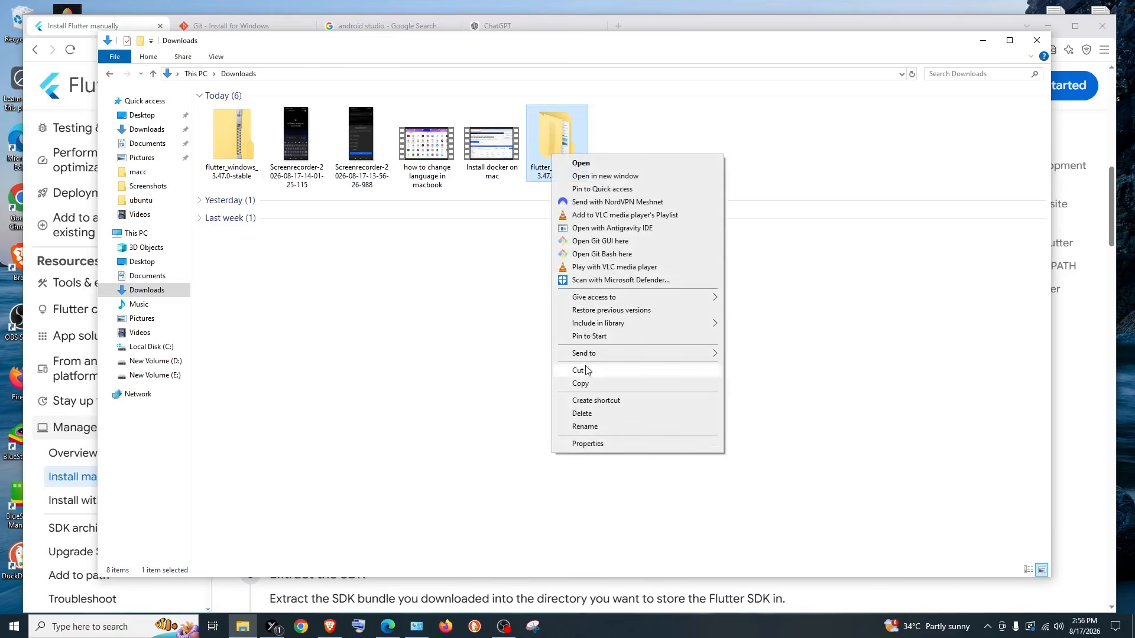
left_click(584, 370)
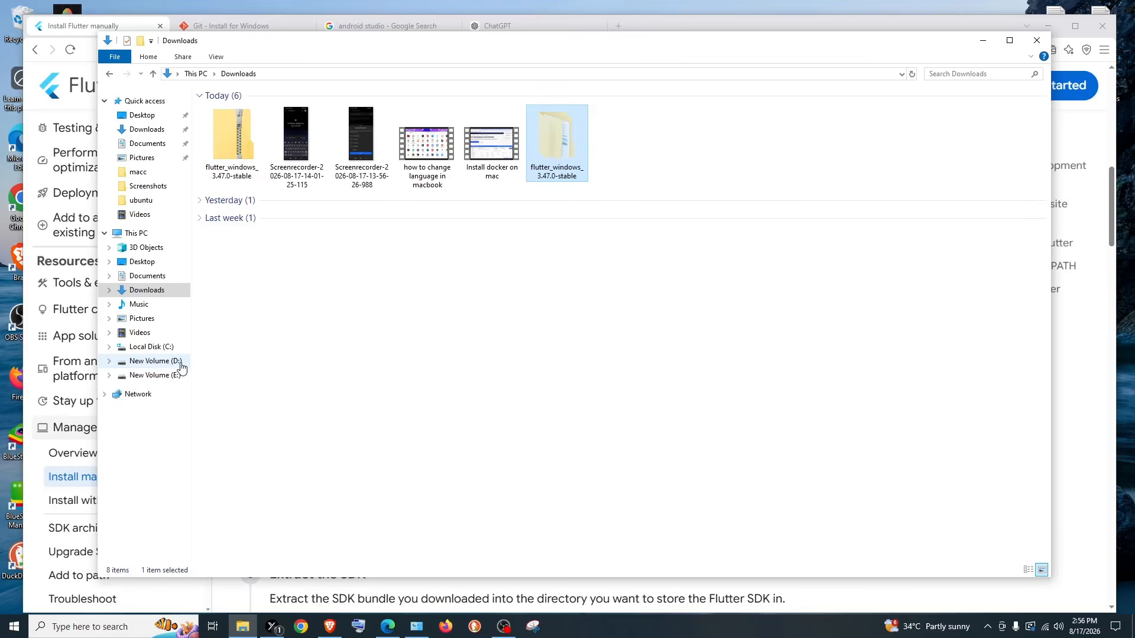
left_click(155, 361)
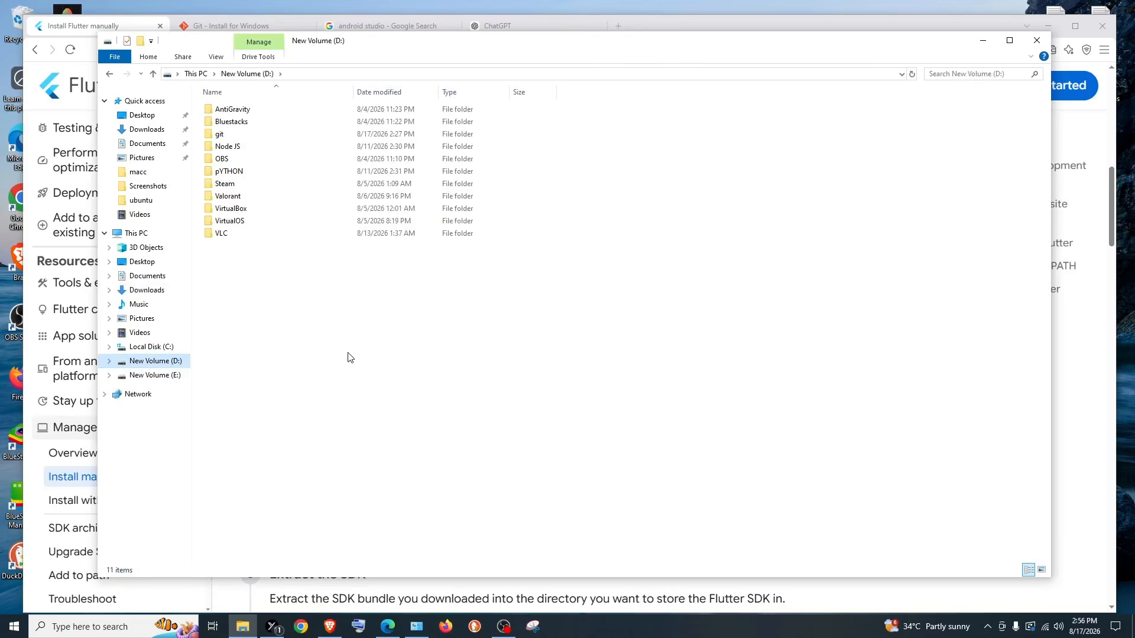
right_click(315, 318)
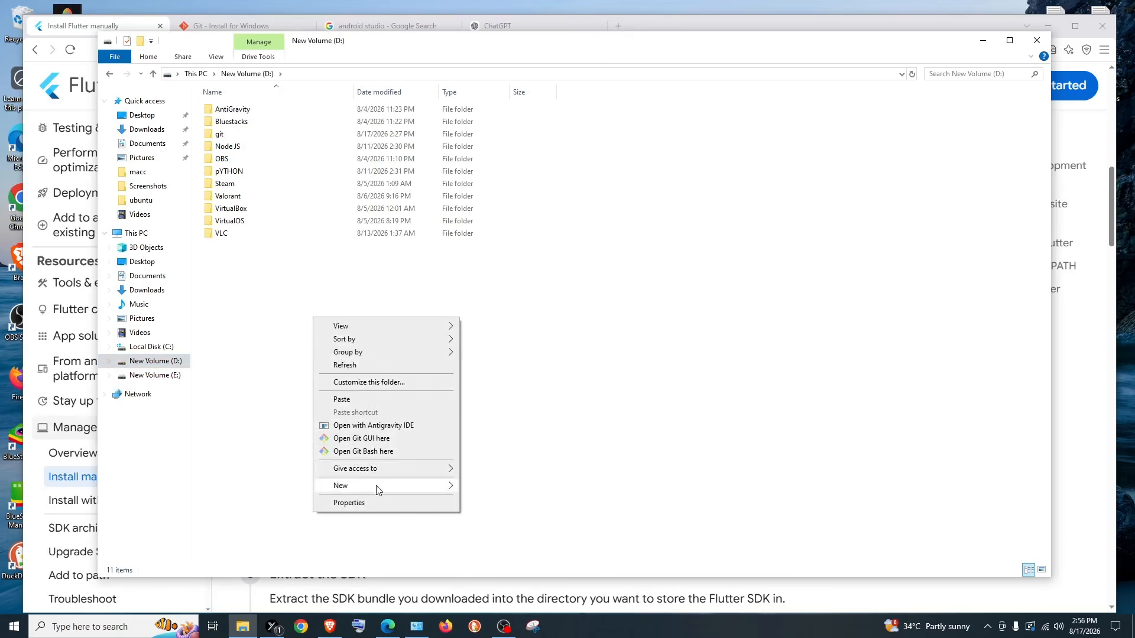
mouse_move(451, 485)
left_click(494, 488)
type("Flutter")
key("Return")
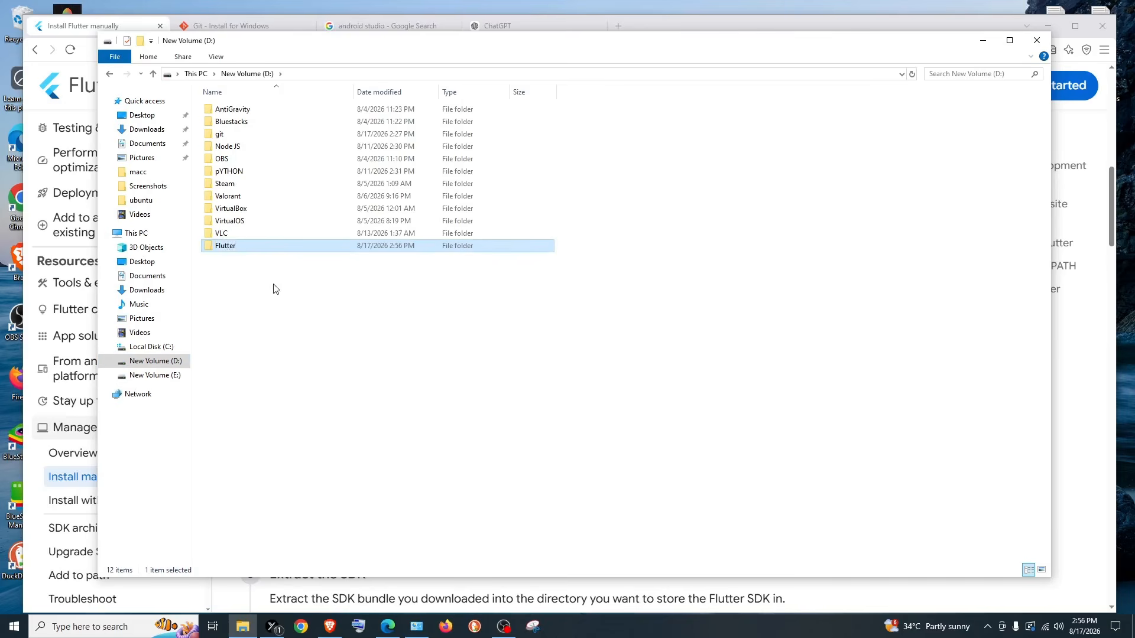
double_click(253, 249)
right_click(253, 228)
left_click(282, 311)
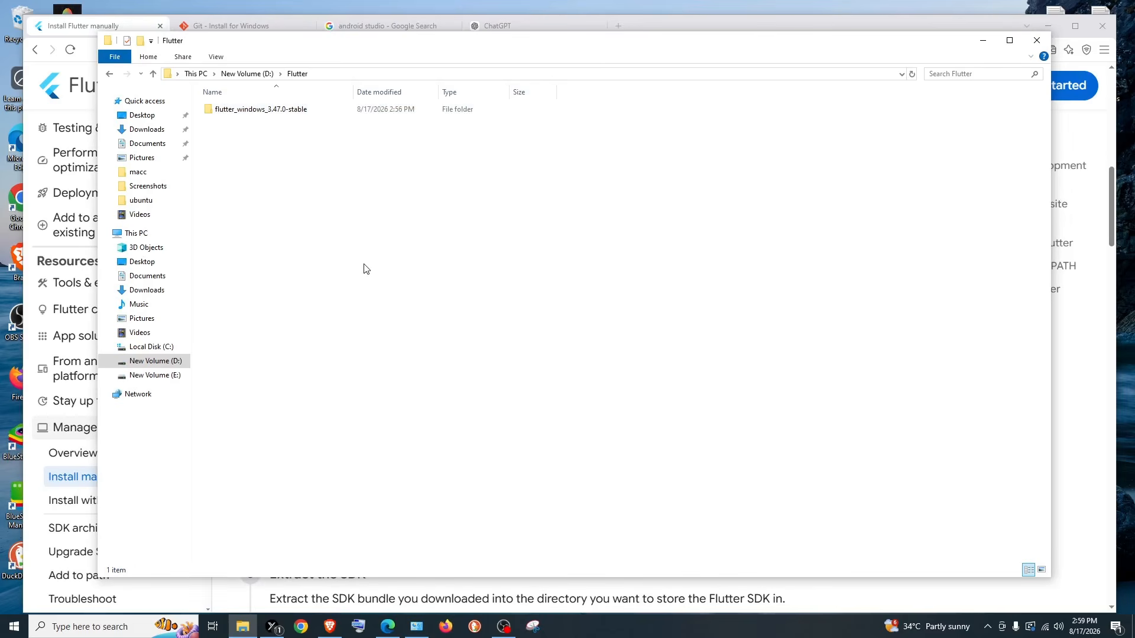
- Open the SDK's flutter\bin folder inside flutter_windows_3.47.0-stable and copy its full path
double_click(254, 110)
double_click(254, 110)
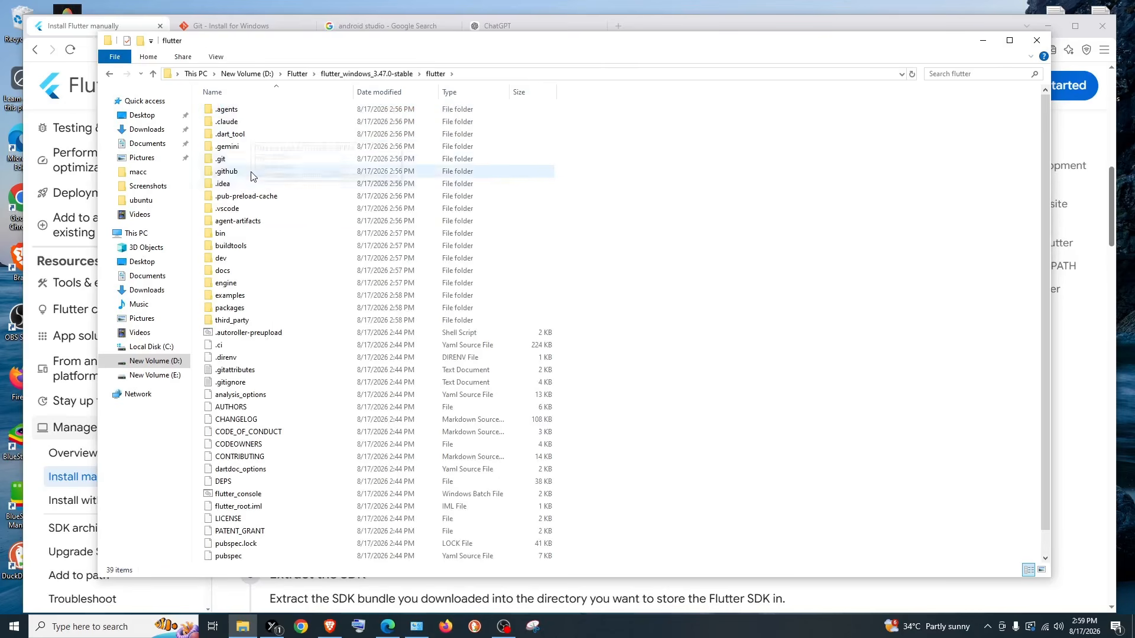
double_click(234, 235)
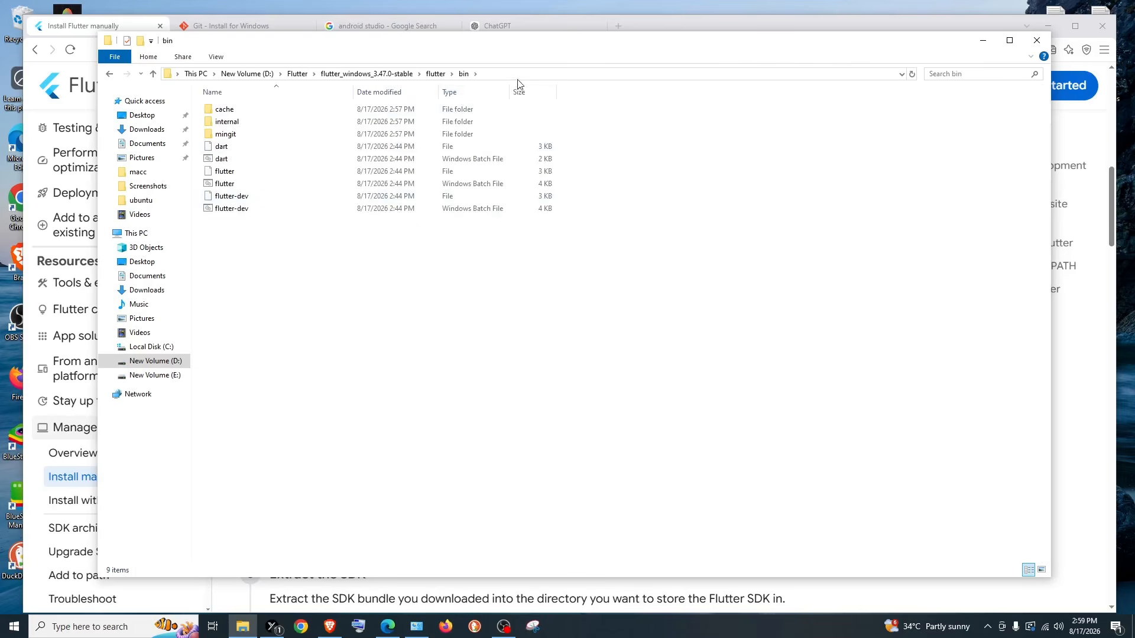
left_click(540, 73)
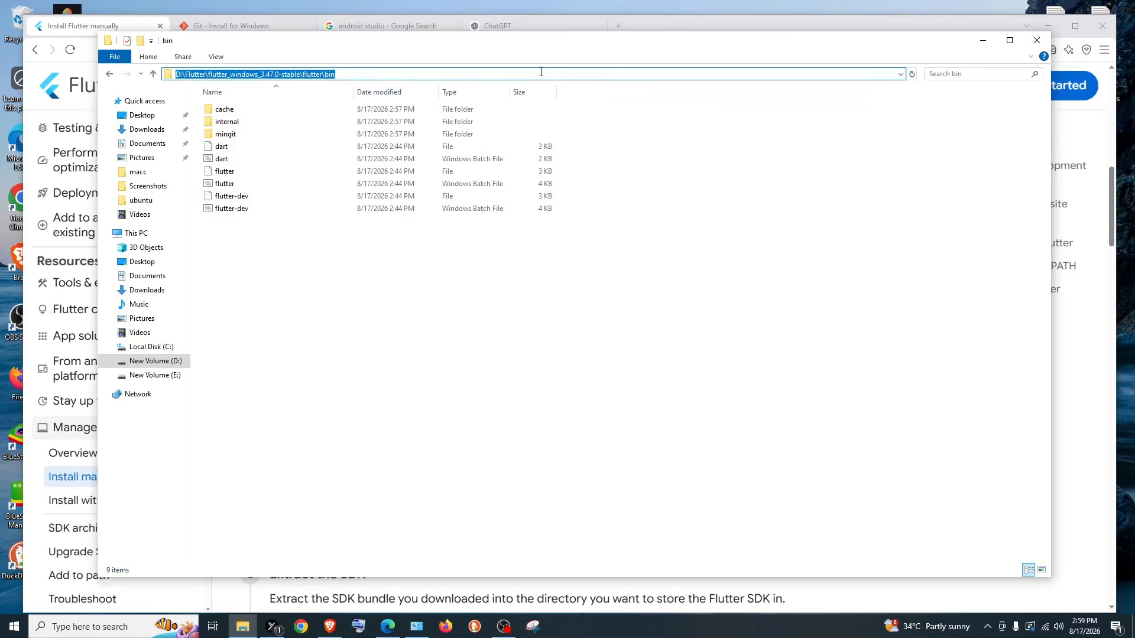
- Search Windows for the system environment variables settings and open the Environment Variables dialog
left_click(128, 628)
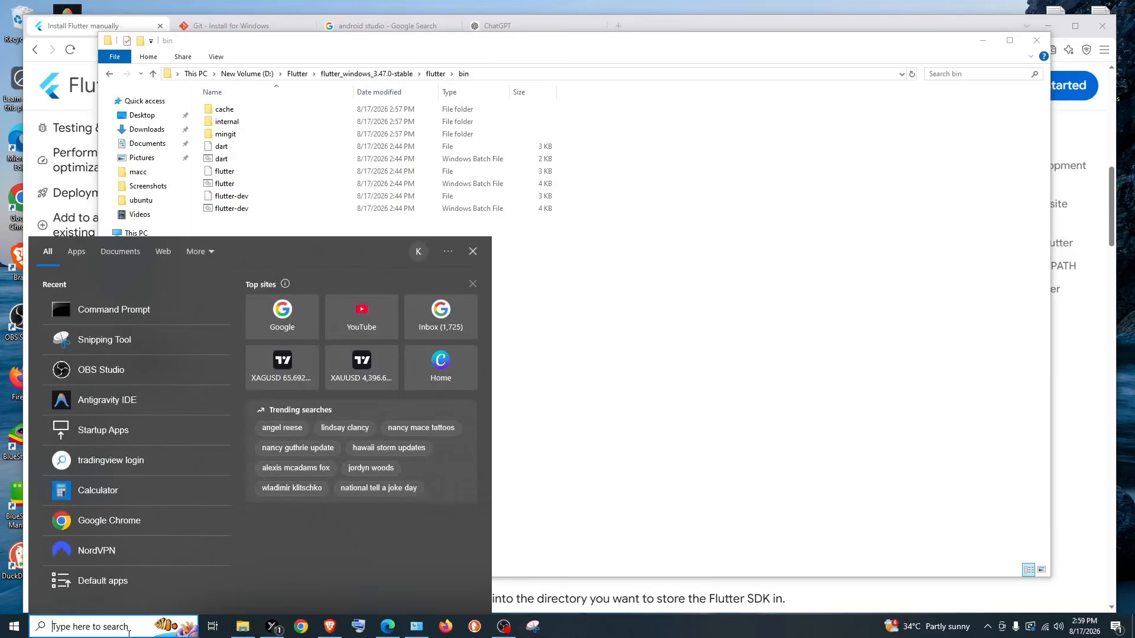
type("edit")
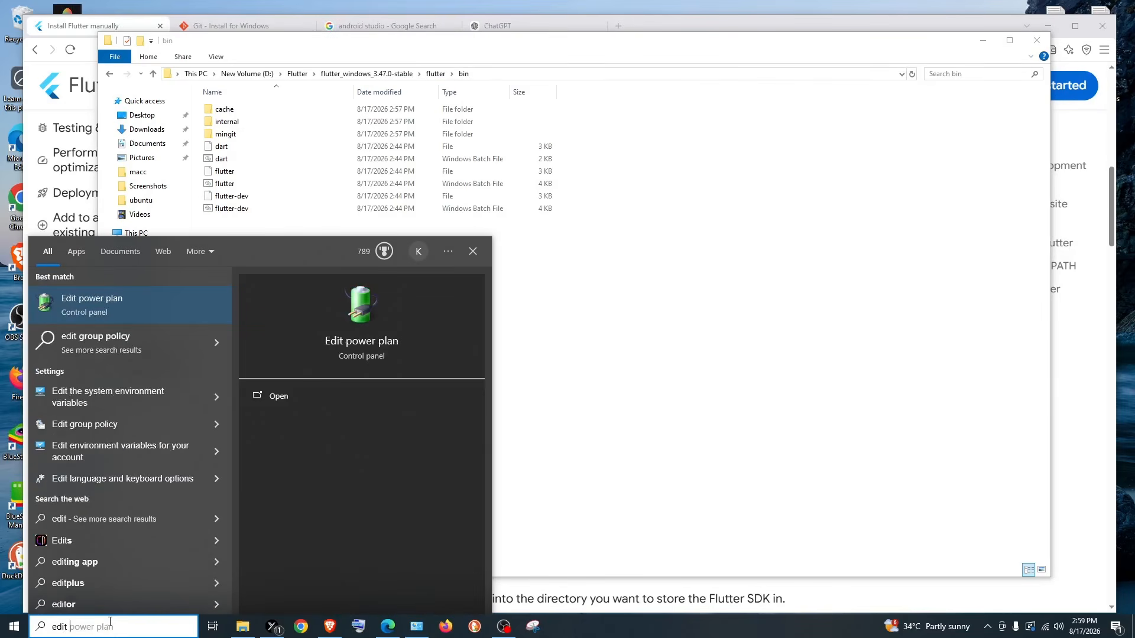
left_click(110, 407)
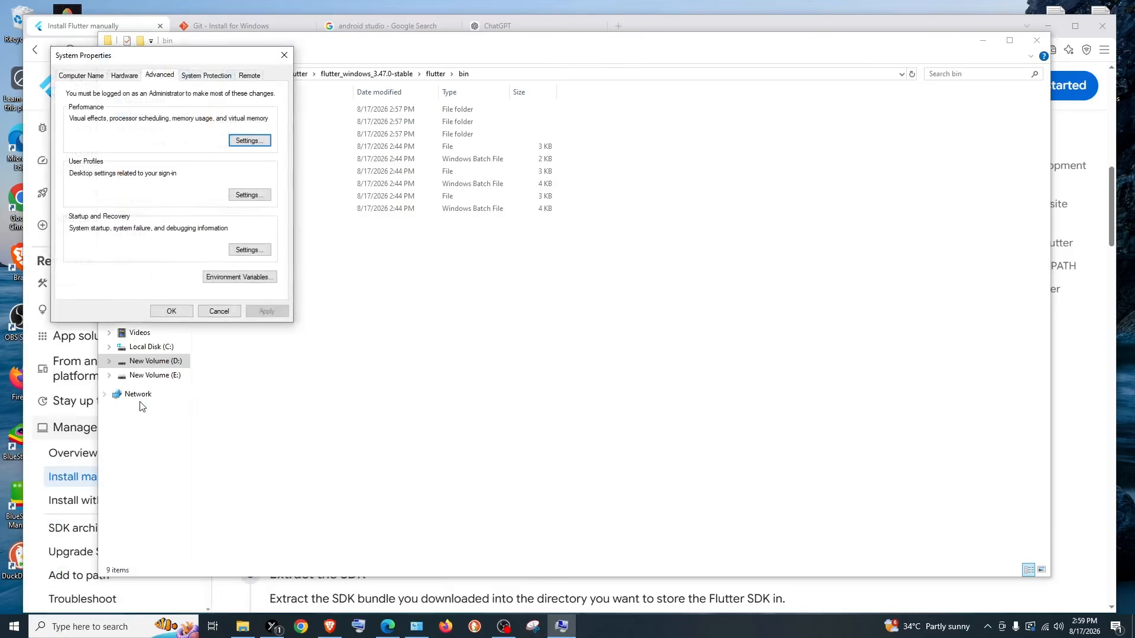
left_click_drag(195, 55, 486, 107)
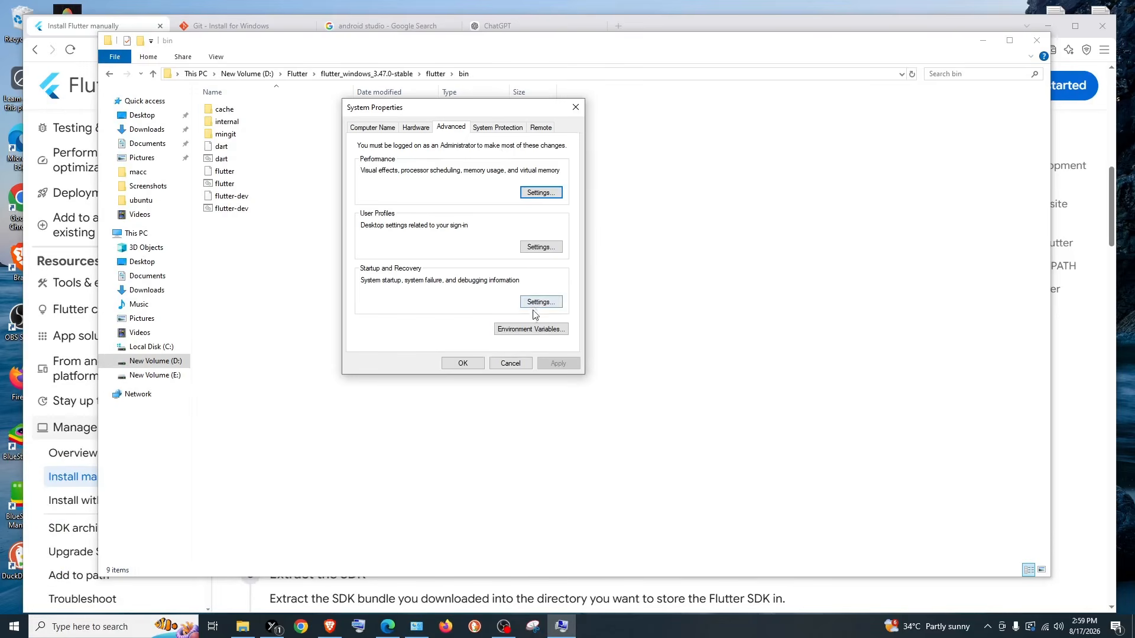
left_click(528, 330)
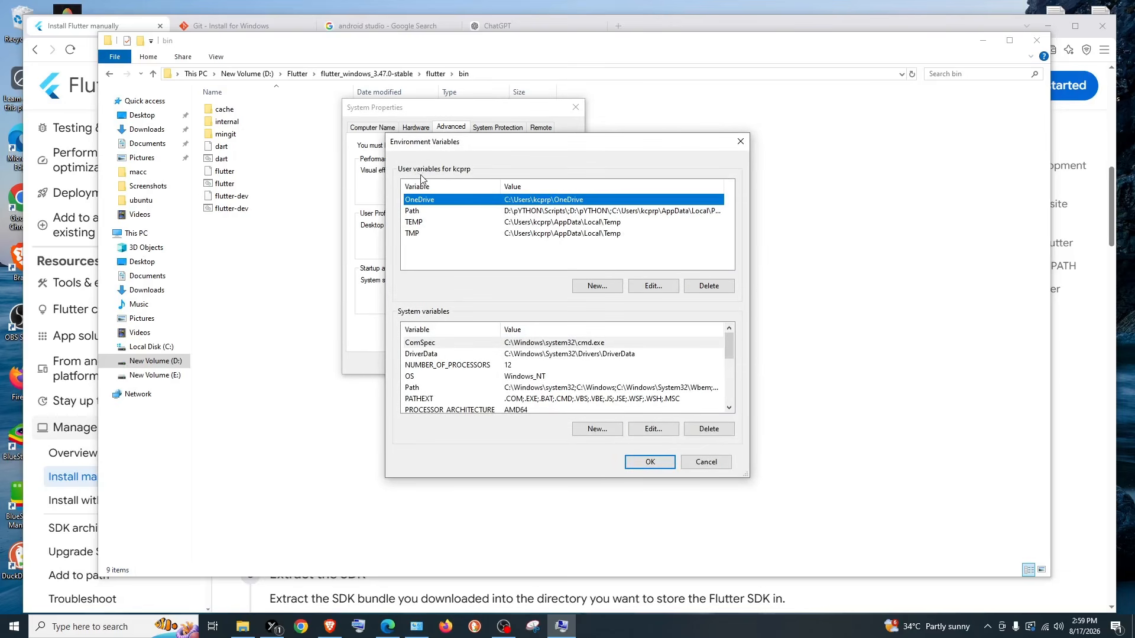
- Add D:\Flutter\flutter_windows_3.47.0-stable\flutter\bin as a new entry in the system Path variable, and confirm all open dialogs
left_click(416, 213)
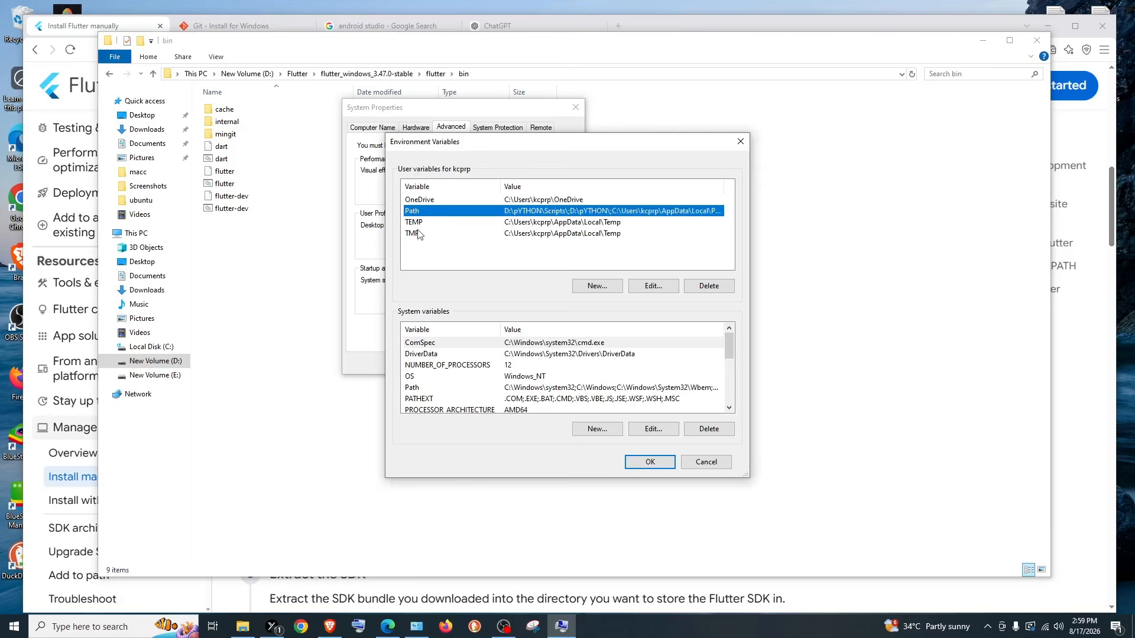
left_click(423, 388)
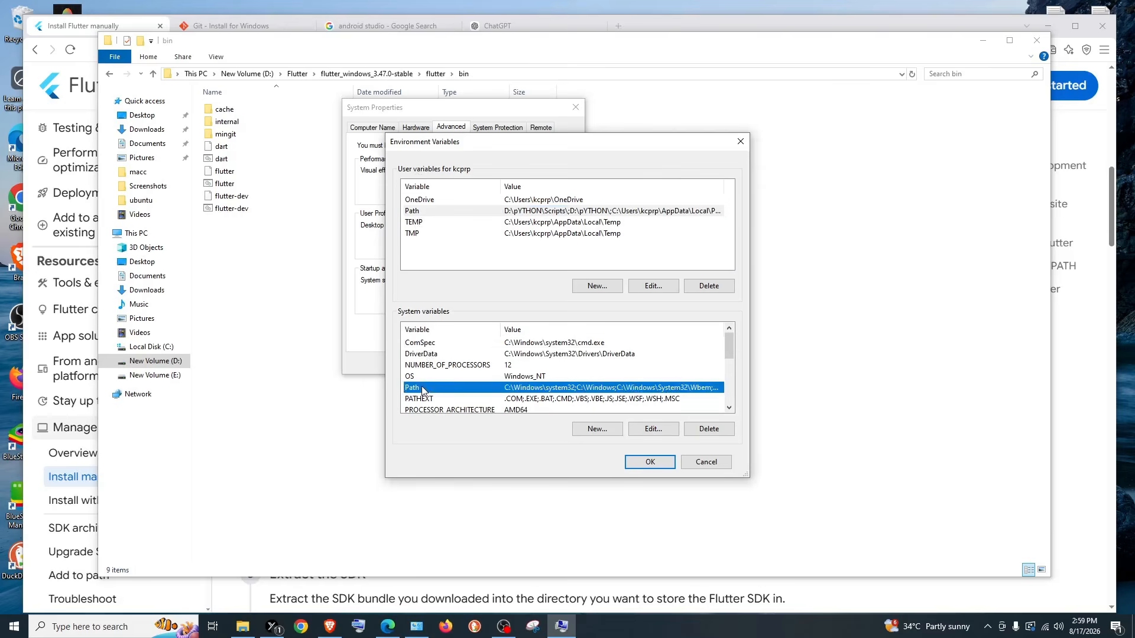
left_click(664, 430)
left_click(694, 196)
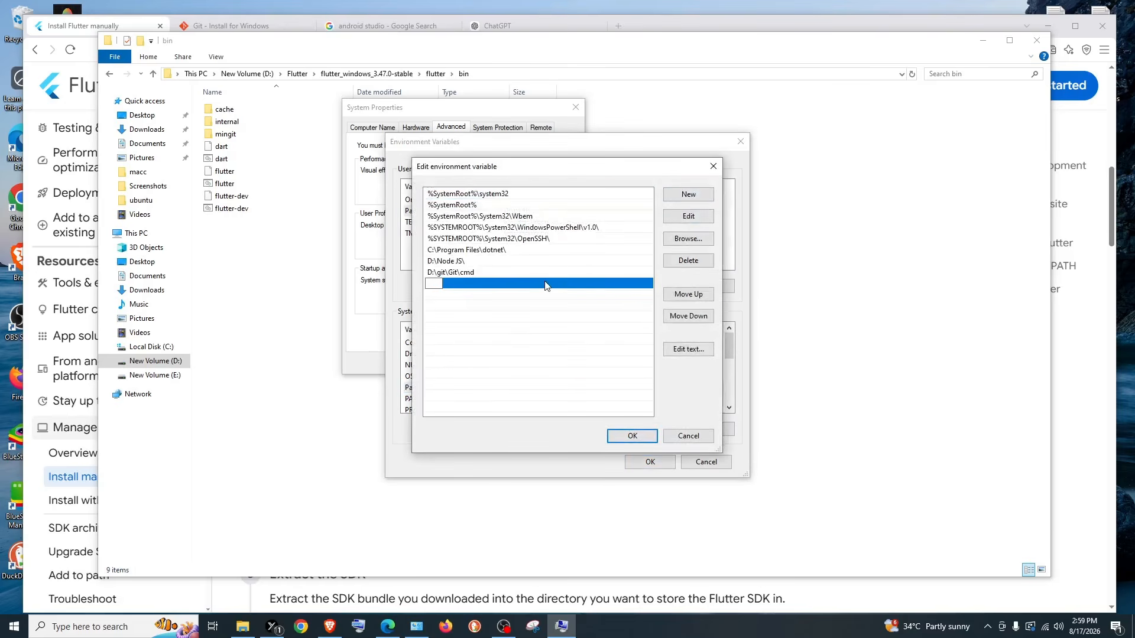
key("ctrl+v")
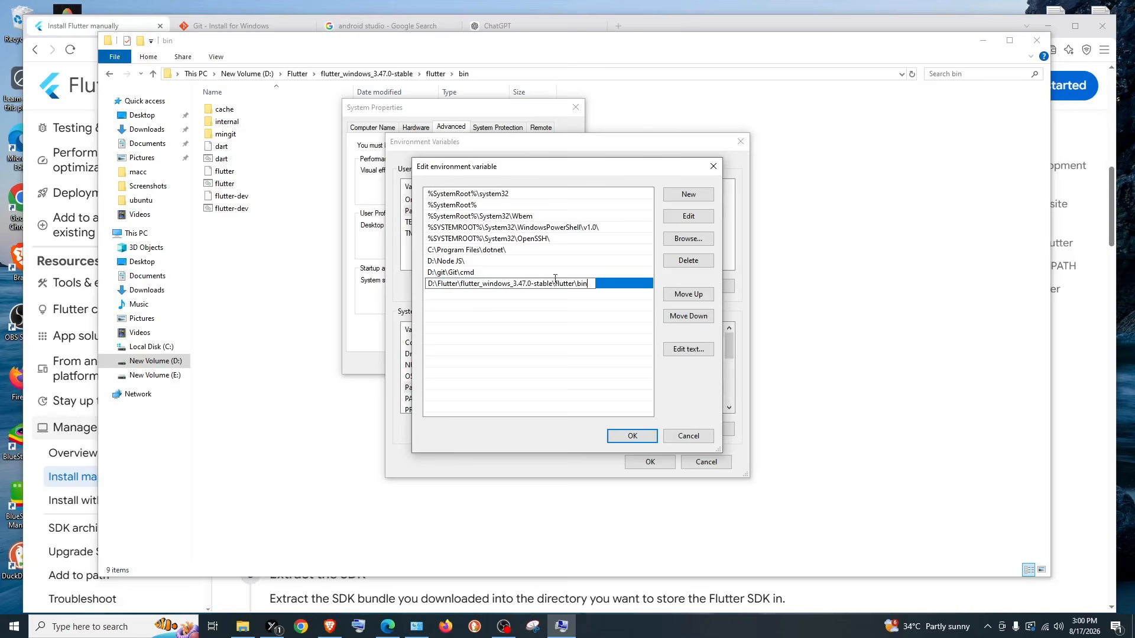
left_click(632, 435)
left_click(650, 462)
left_click(471, 363)
- Open Command Prompt and check the installed Flutter version with flutter --version
type("md")
key("Return")
scroll(197, 238, "up", 3)
type("flutter")
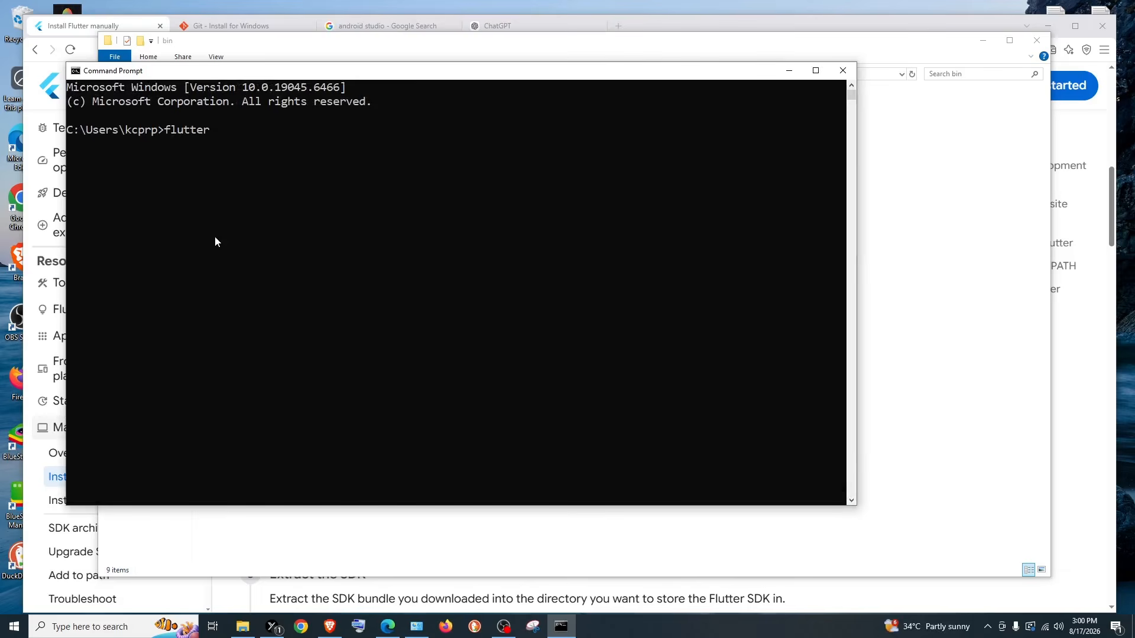
type(" --version")
key("Return")
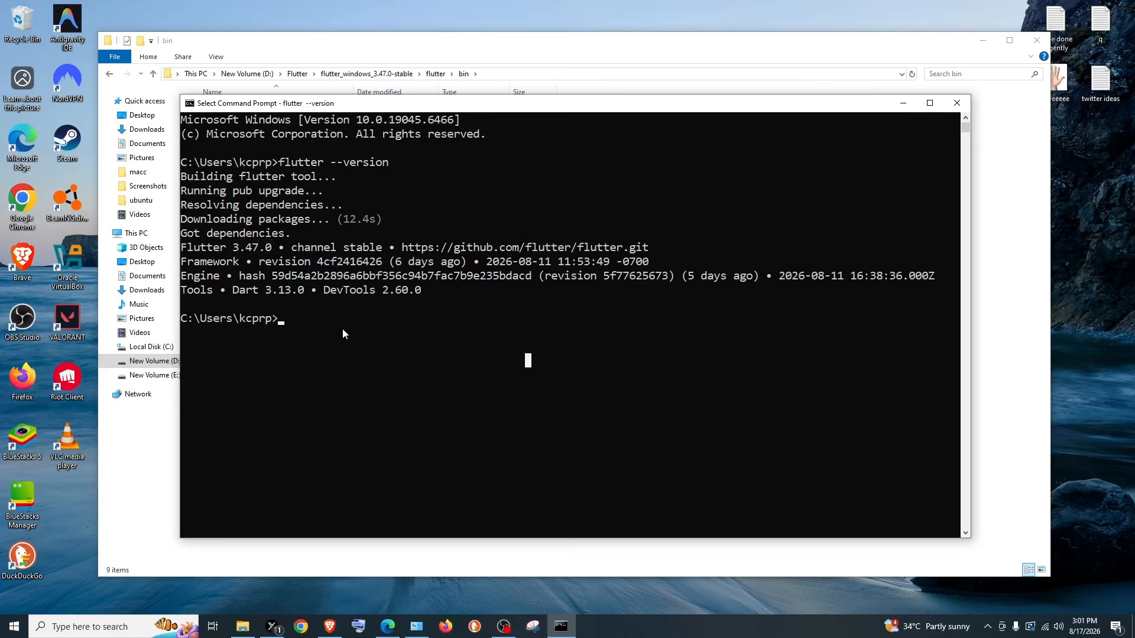
- Run flutter doctor and examine the Android toolchain and Visual Studio entries in its summary
type("flutter doc")
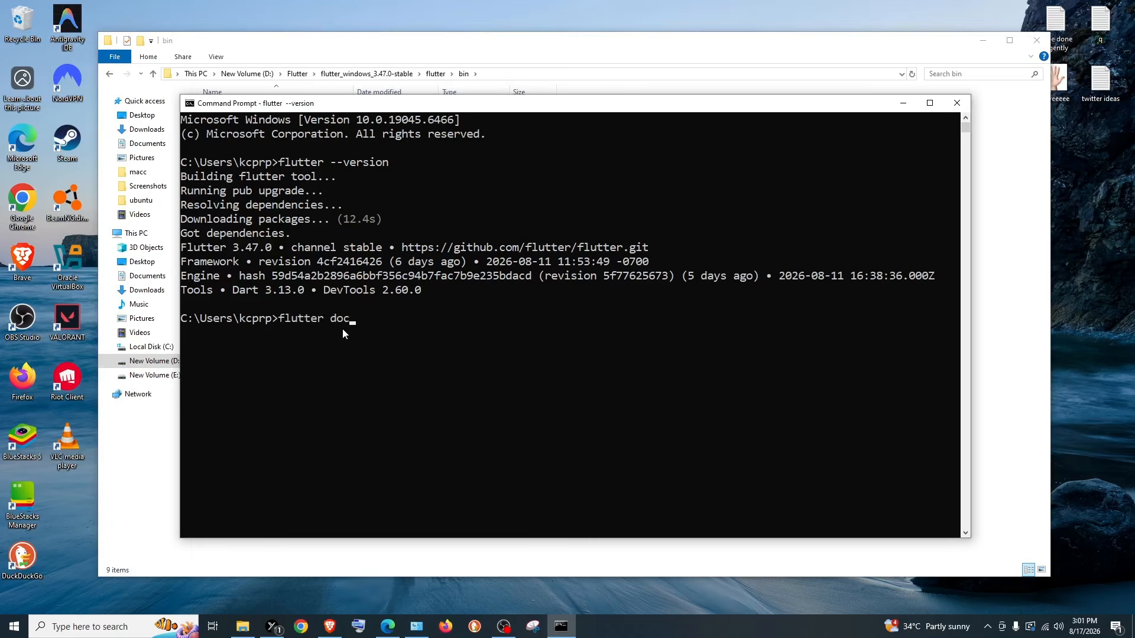
key("Return")
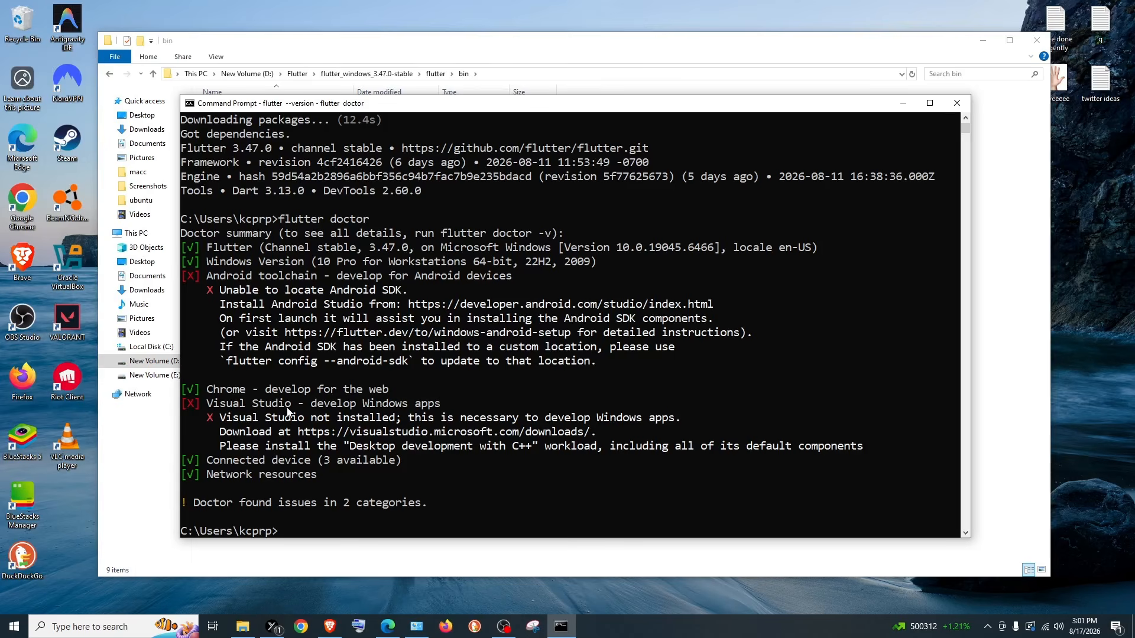
left_click_drag(239, 407, 282, 407)
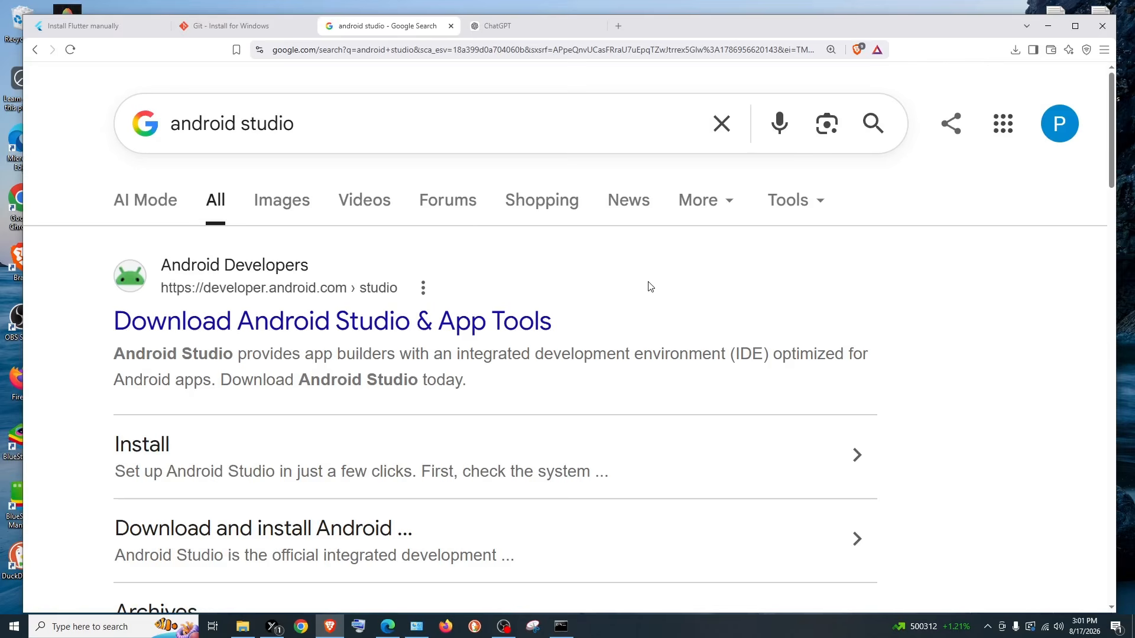
- Switch to the browser, open the official Android Studio page, agree to the license terms, and download Android Studio Quail 3 for Windows
left_click(318, 330)
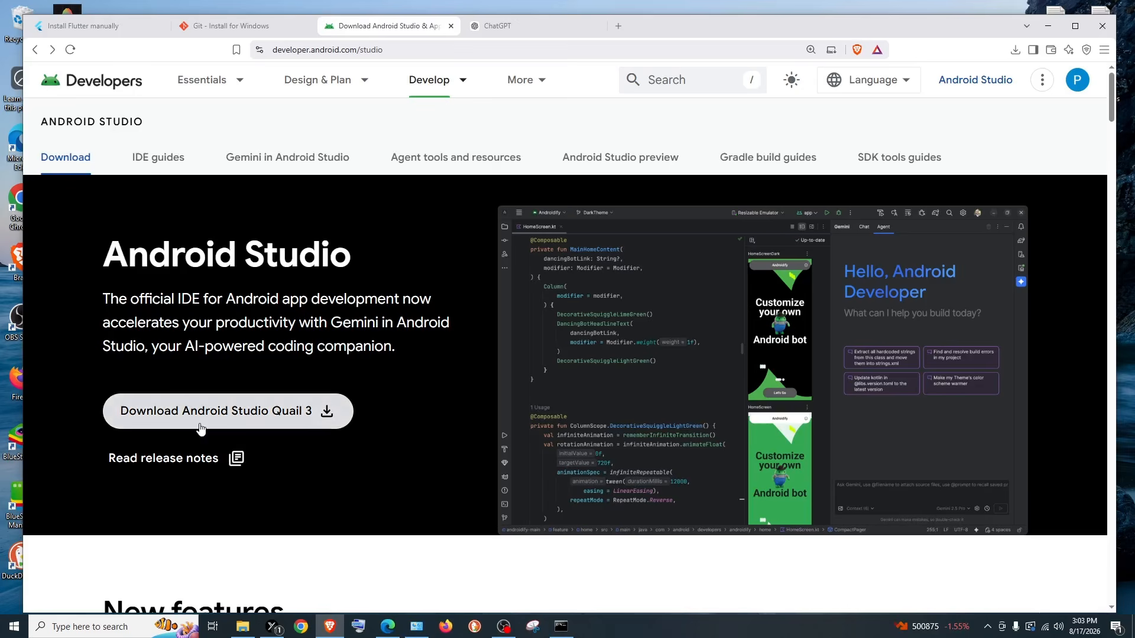
left_click(233, 419)
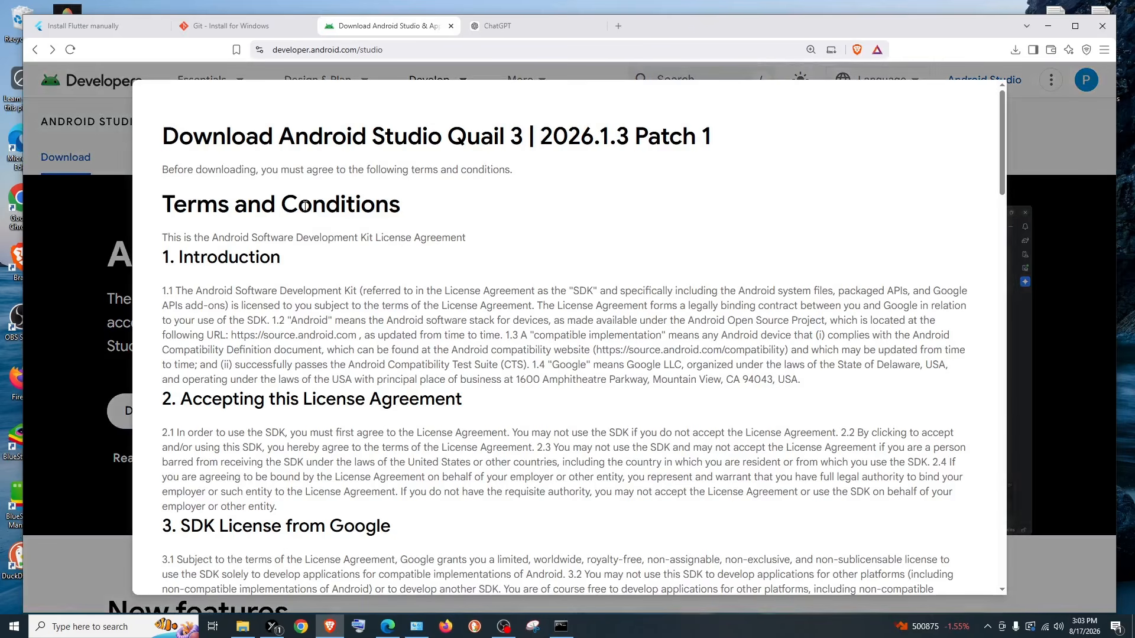
scroll(305, 206, "down", 20)
scroll(304, 210, "down", 3)
left_click(169, 466)
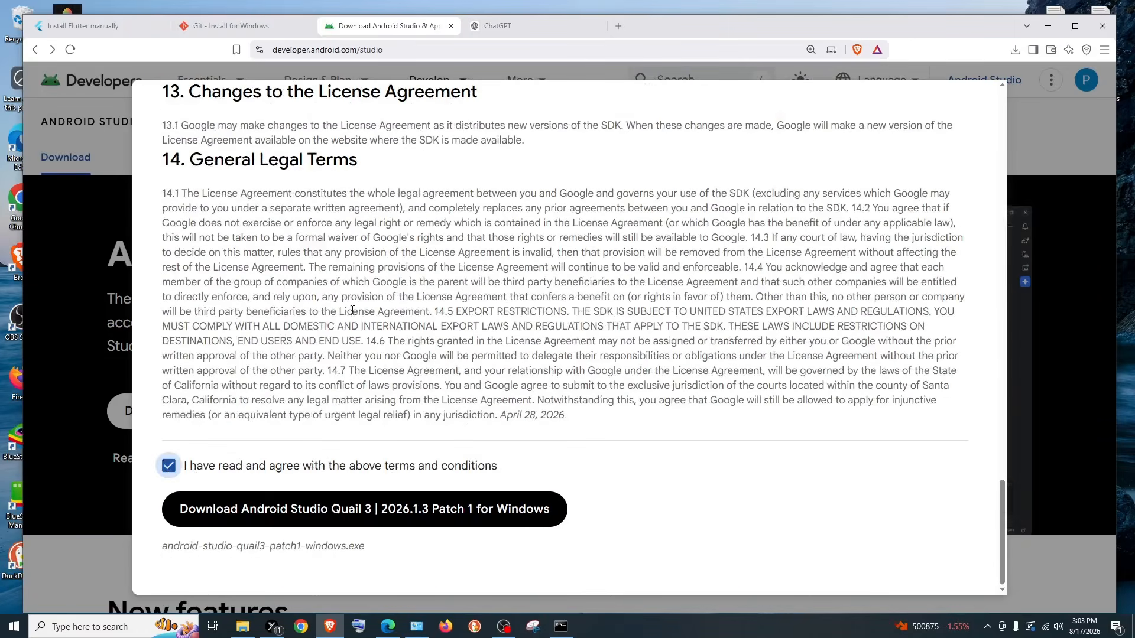
scroll(355, 308, "up", 4)
scroll(368, 300, "down", 4)
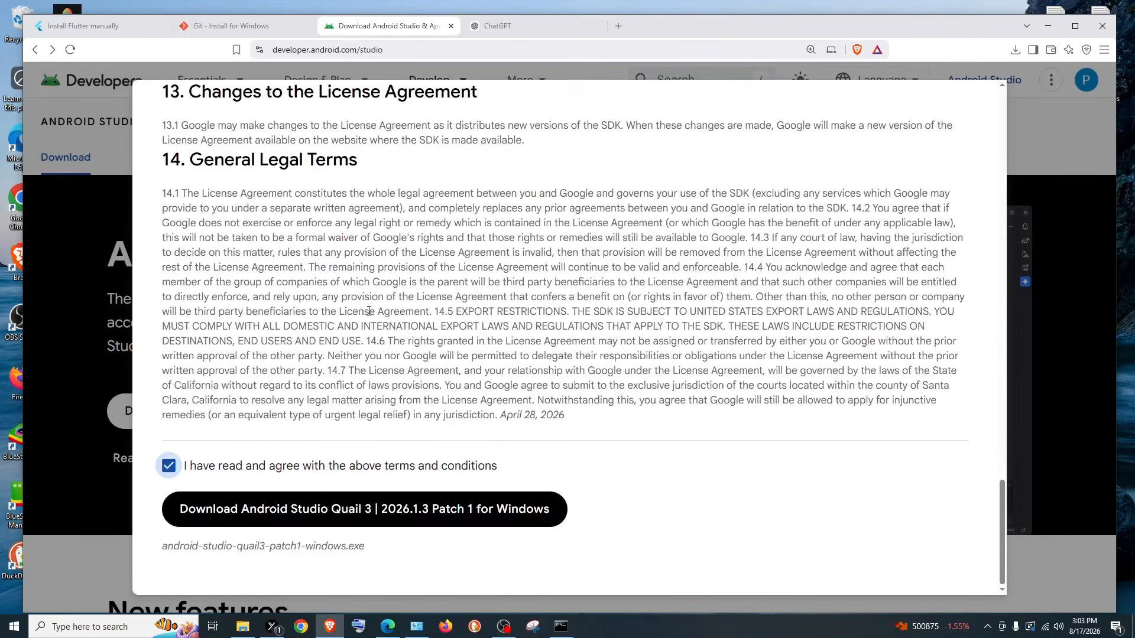
left_click(339, 509)
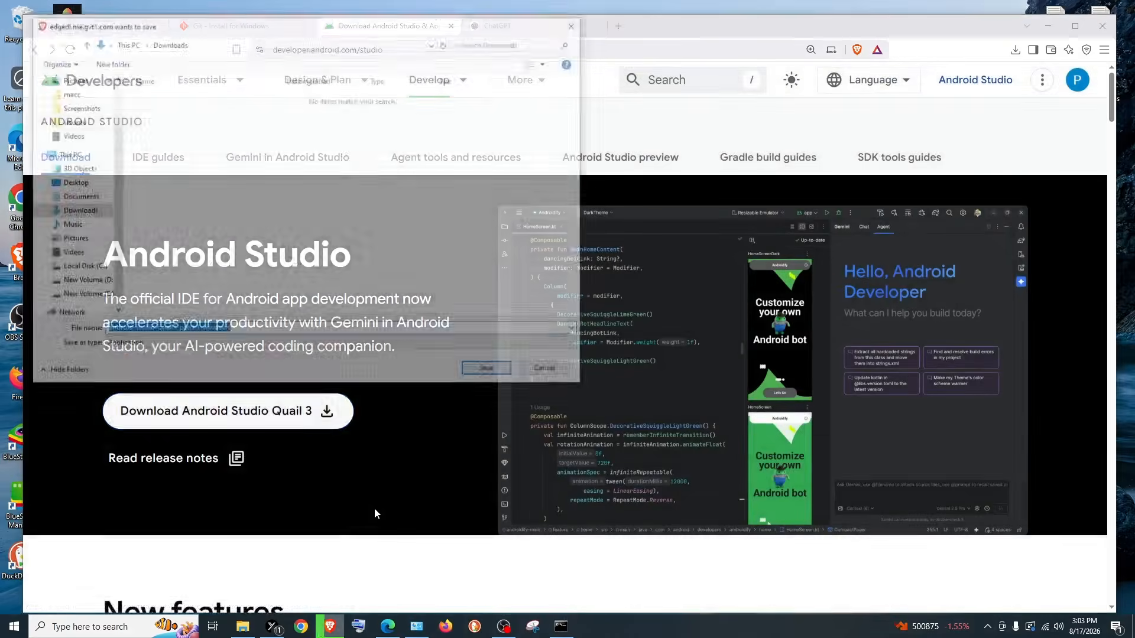
left_click(490, 371)
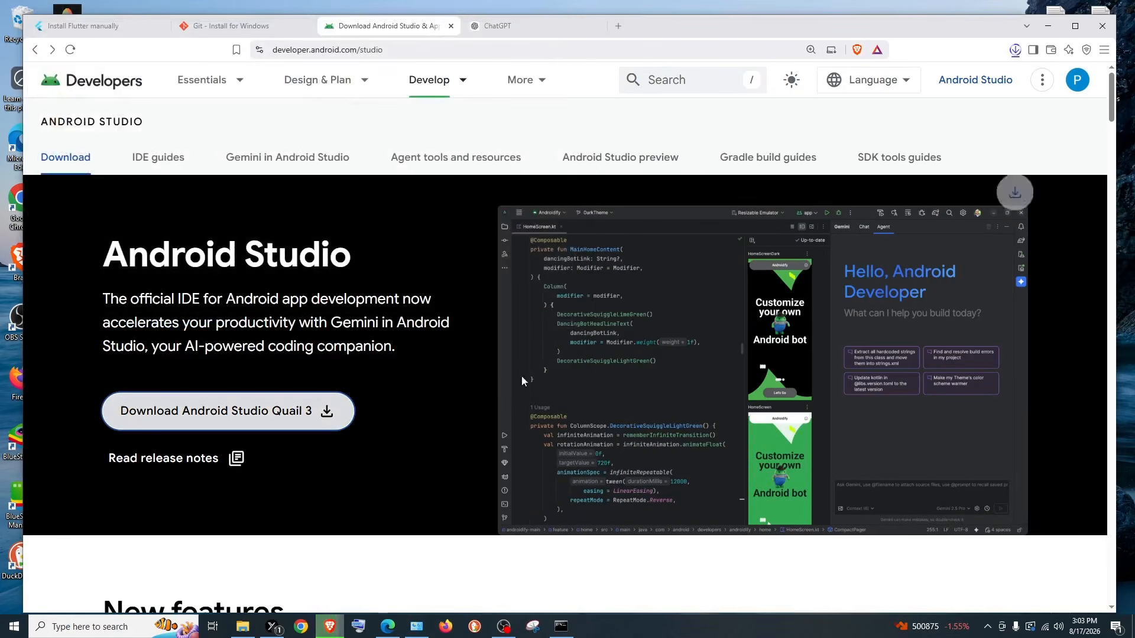
- Launch the downloaded android-studio-quail3-patch1-windows.exe installer and accept the default components, including Android Virtual Device
left_click(1016, 52)
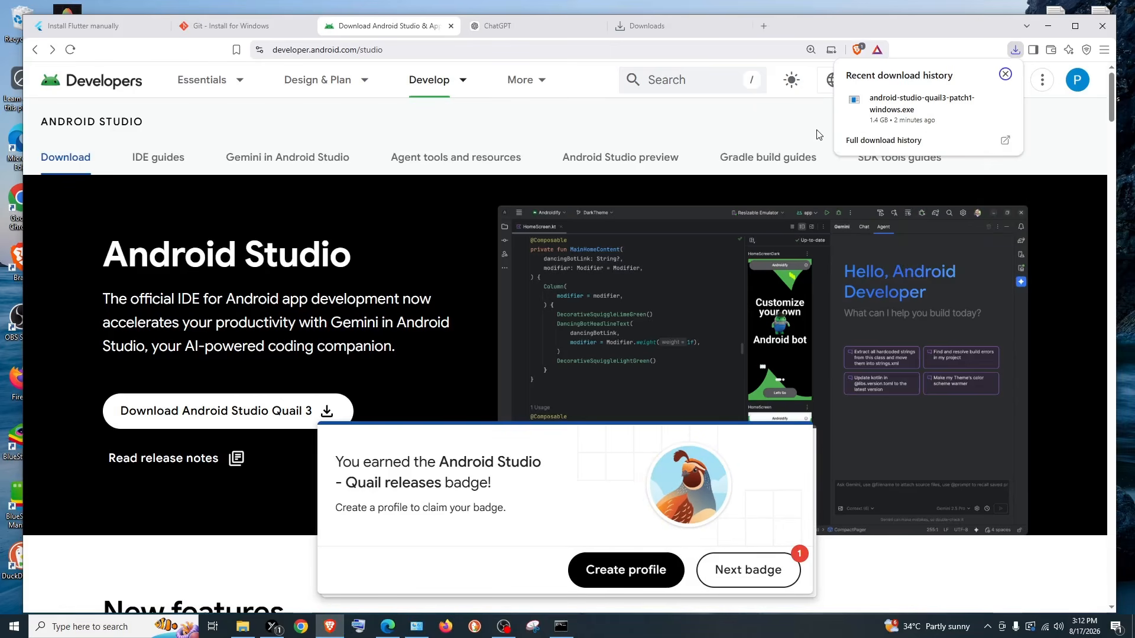
mouse_move(922, 116)
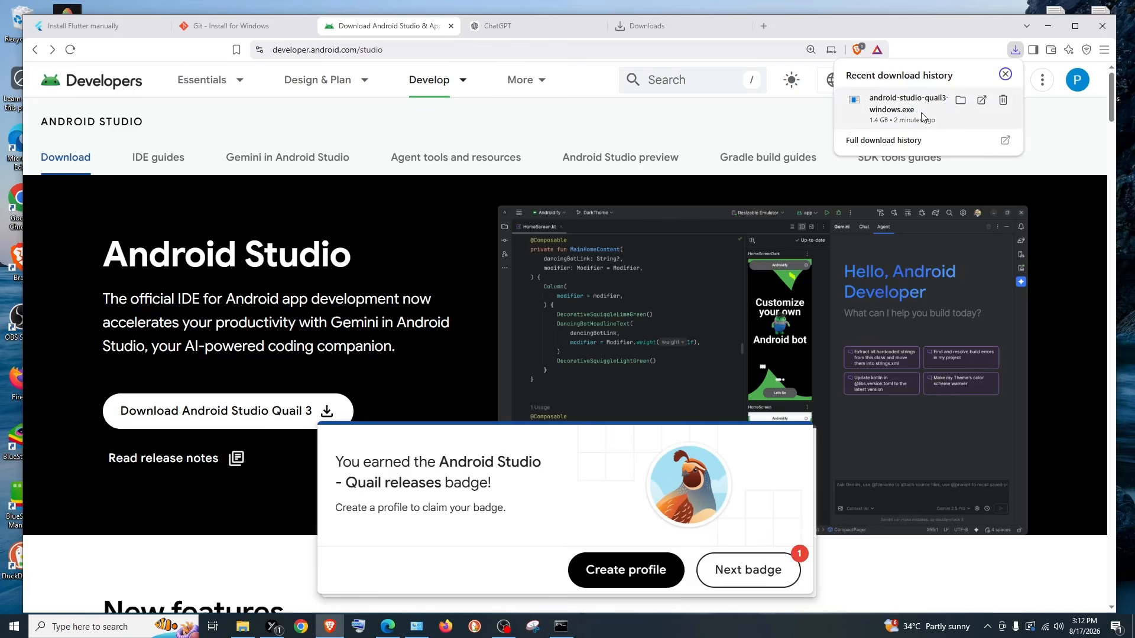
left_click(883, 111)
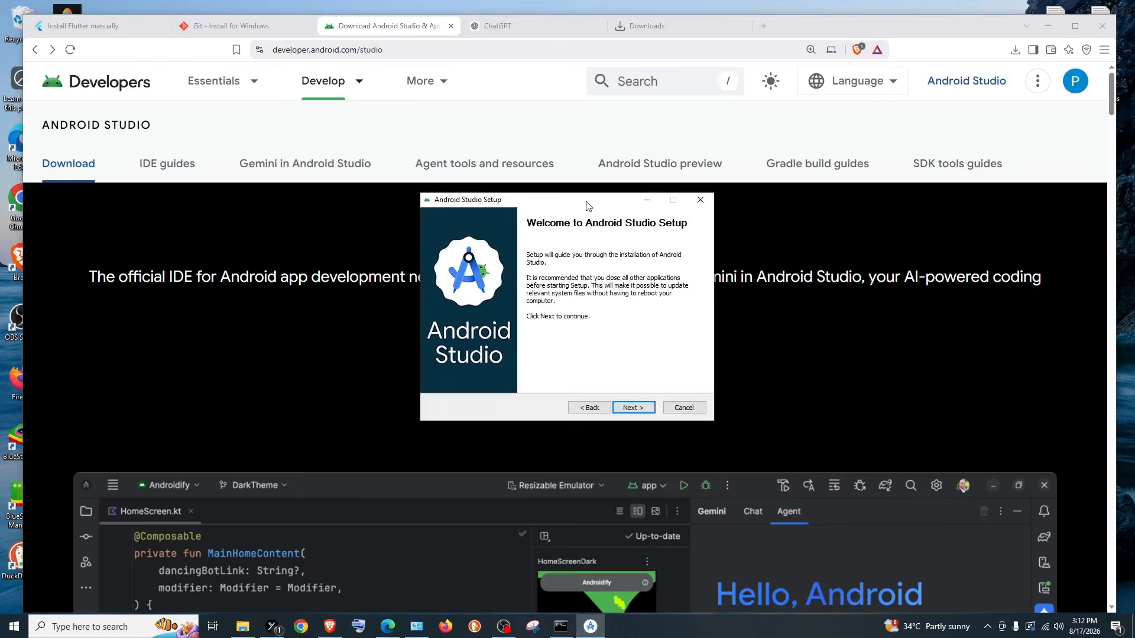
left_click_drag(589, 206, 582, 261)
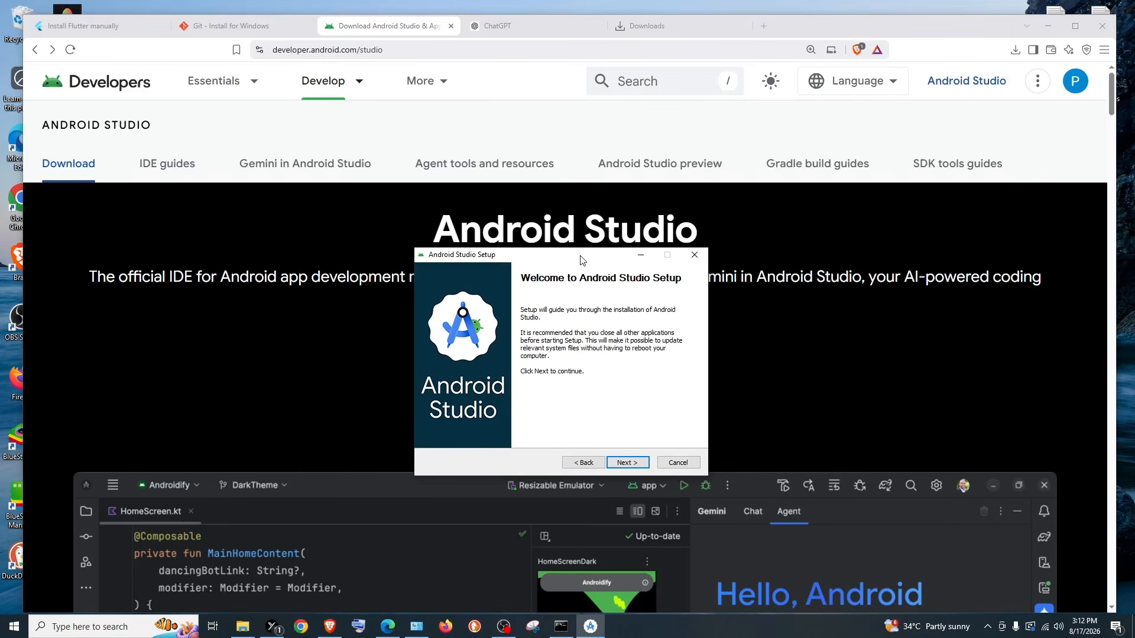
left_click(627, 463)
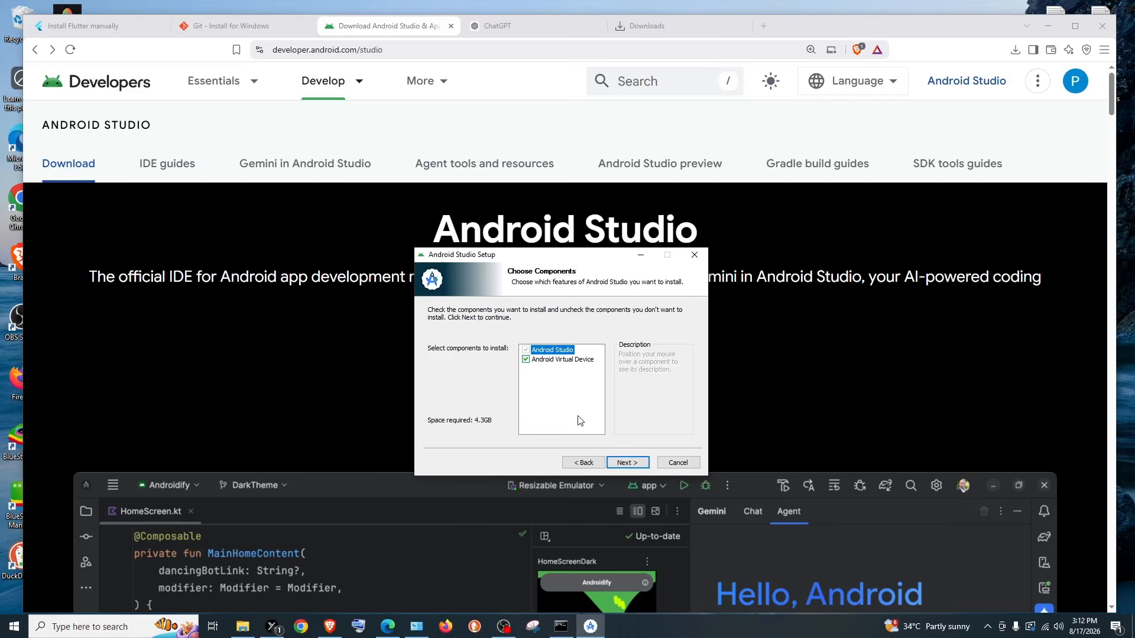
left_click(632, 468)
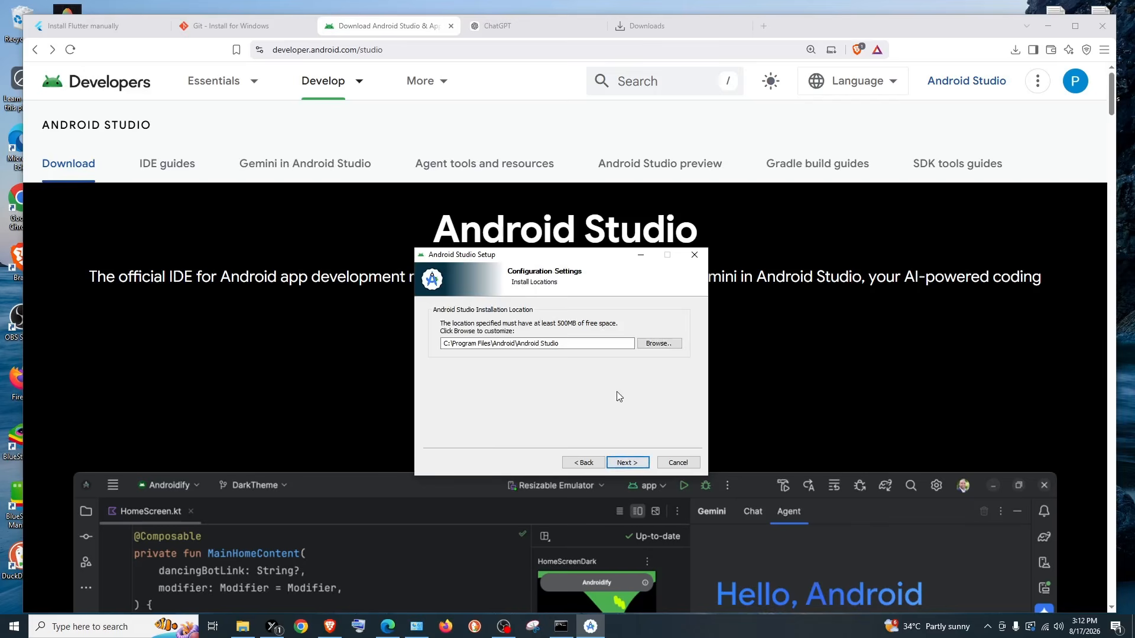
- Set the Android Studio installation location to D:\AndroidStudio, keep the default Start Menu folder, and start the installation
left_click_drag(587, 255, 590, 263)
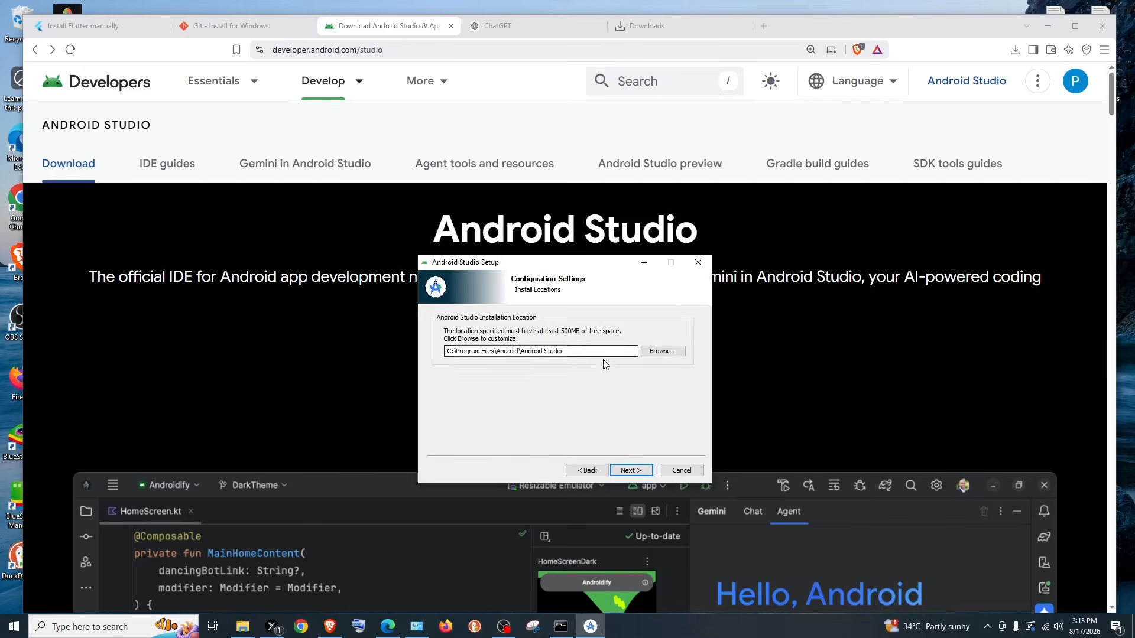
left_click(662, 351)
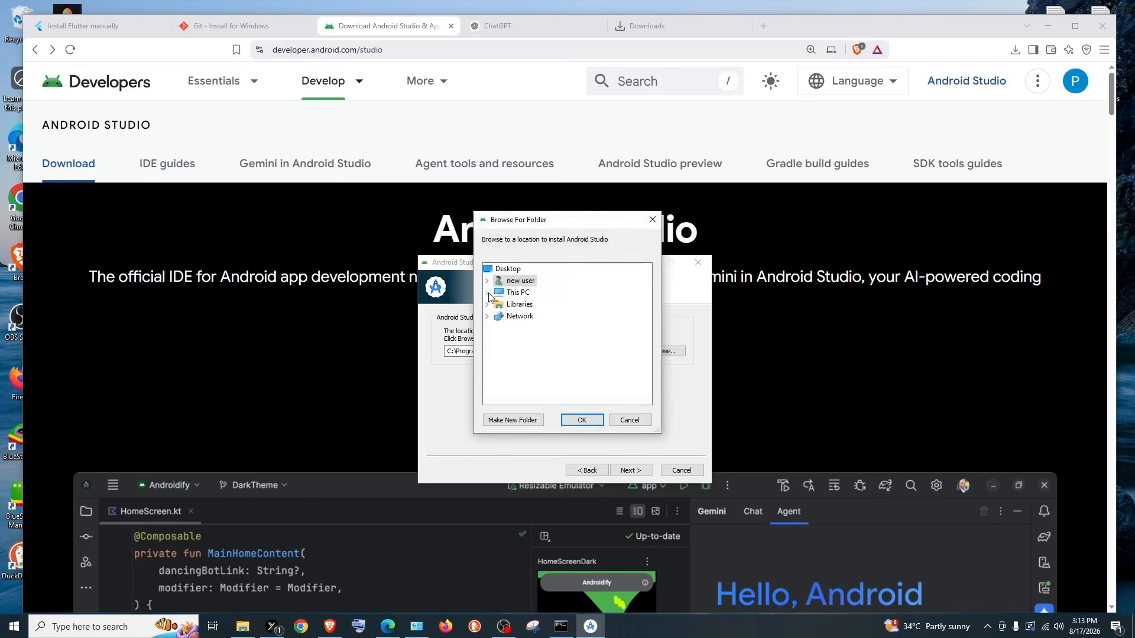
left_click(488, 293)
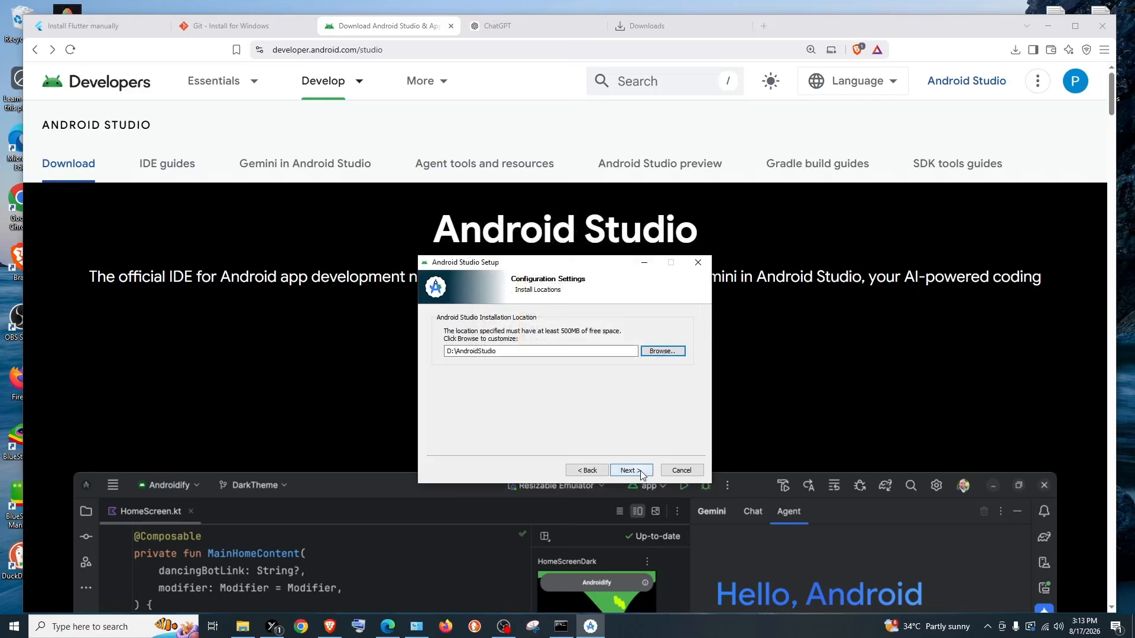
left_click(640, 473)
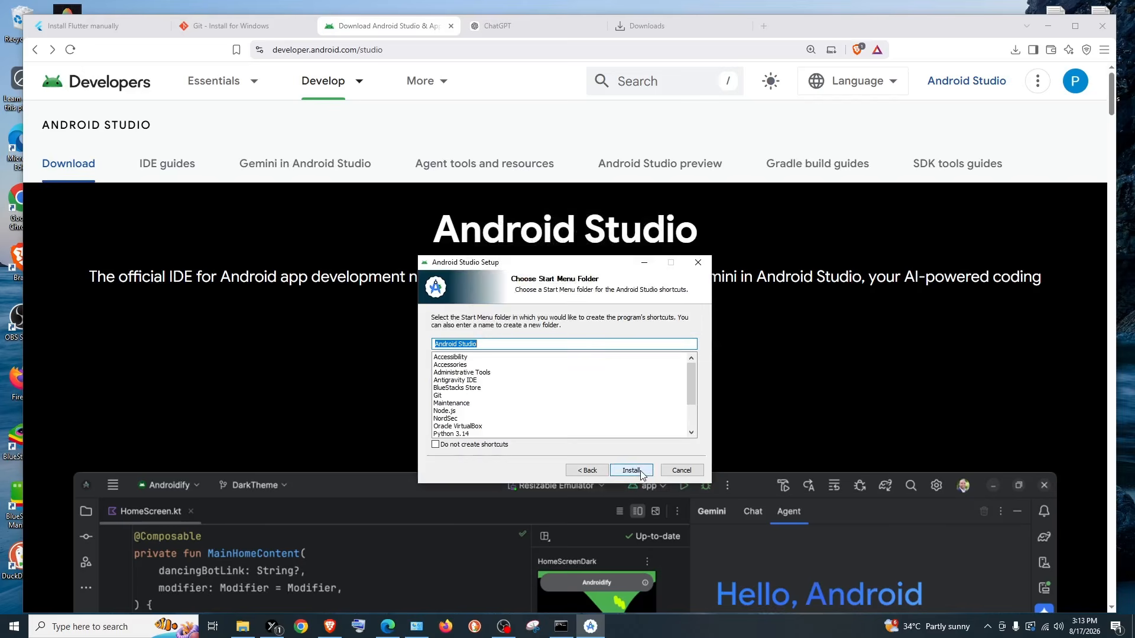
left_click(630, 470)
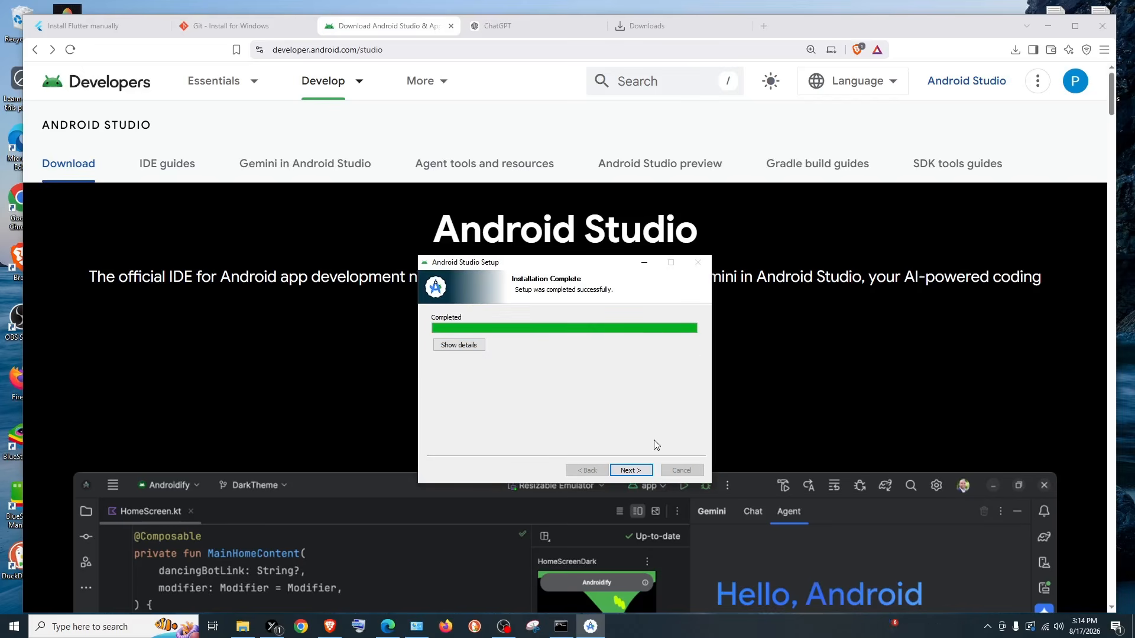
- Finish the Android Studio installer with Start Android Studio enabled, and decline sending usage statistics to Google
left_click(631, 471)
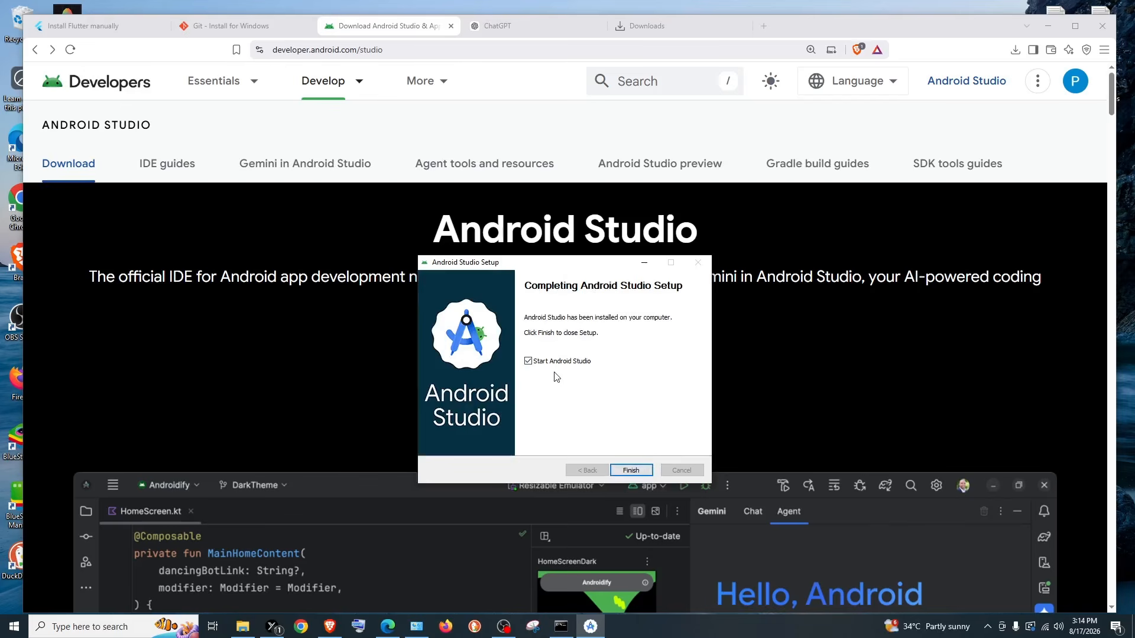
left_click(631, 471)
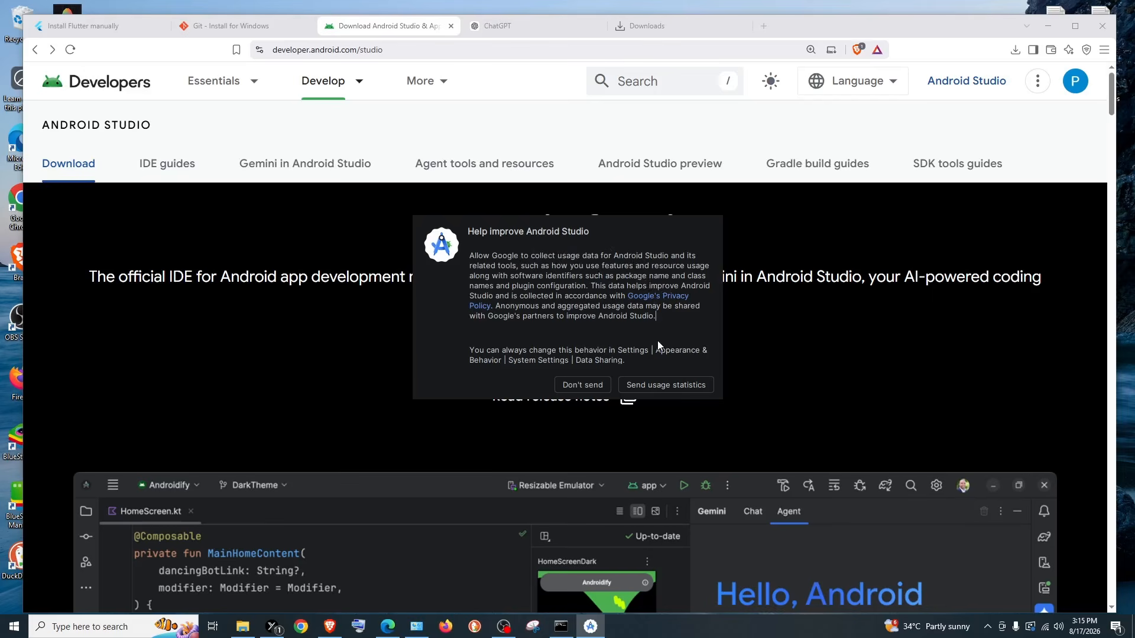
left_click(588, 383)
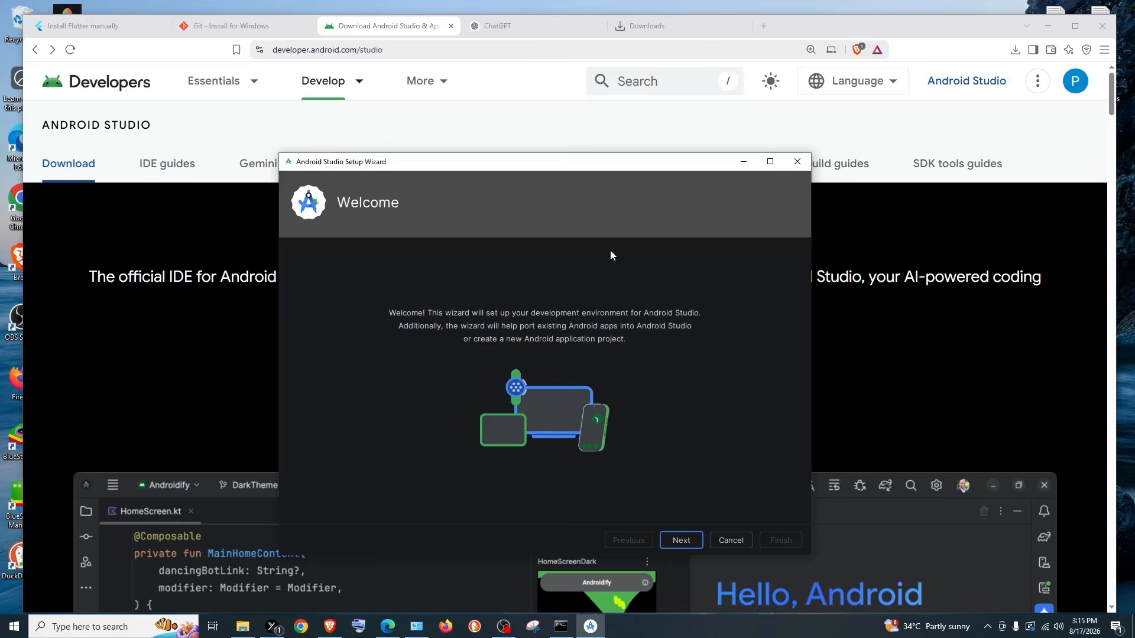
- Complete the Android Studio Setup Wizard with the Standard install type, accepting android-sdk-license and downloading the SDK components
left_click(678, 553)
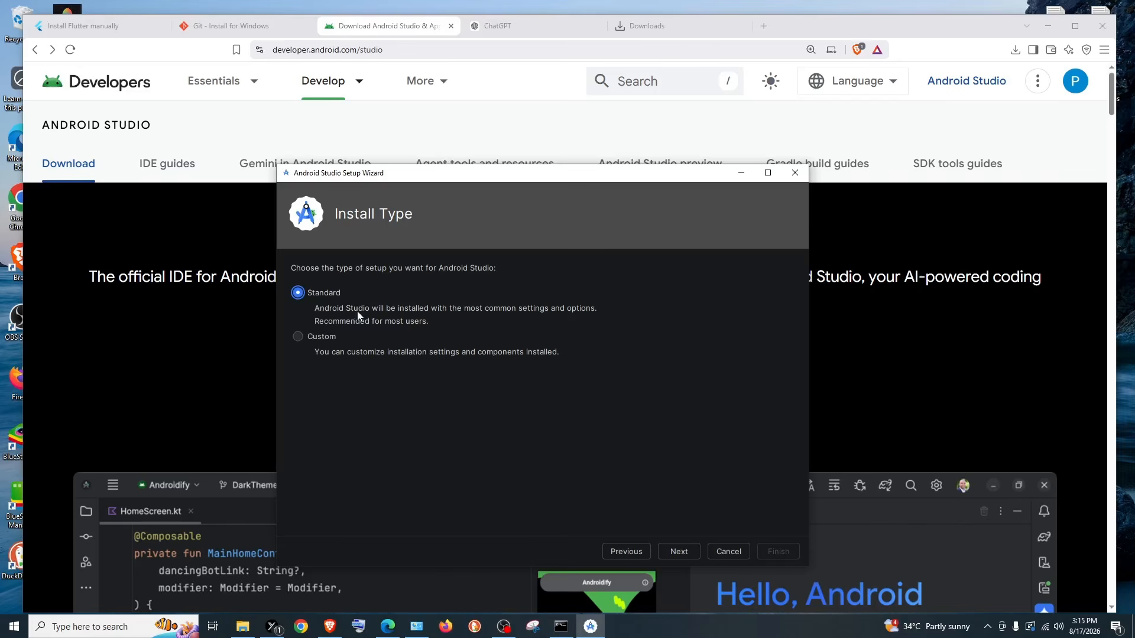
left_click(686, 552)
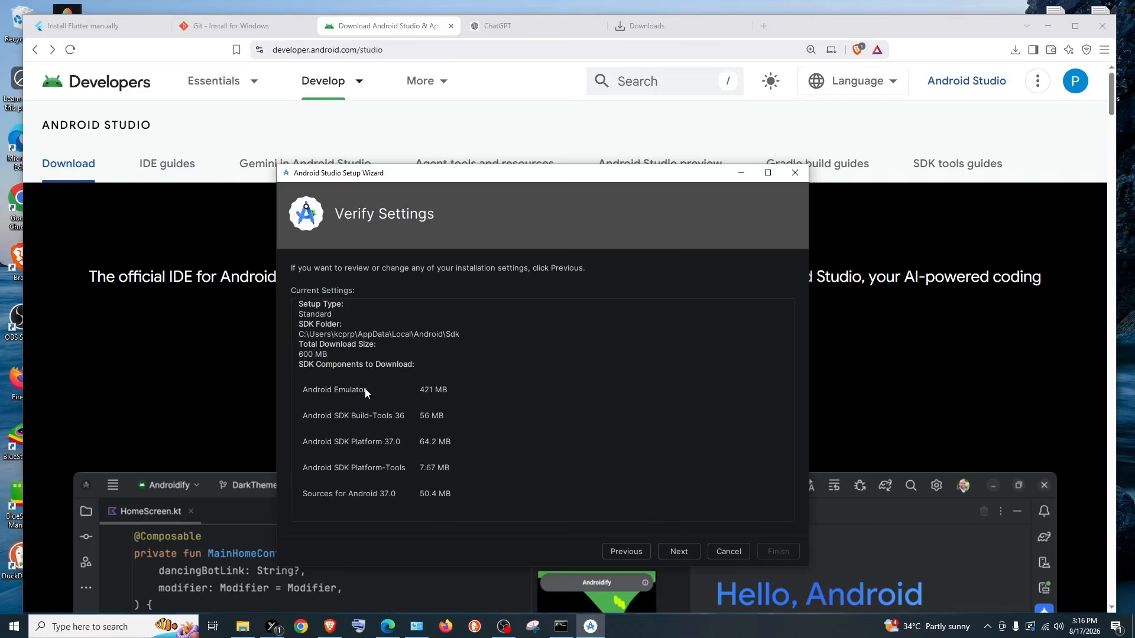
left_click(689, 552)
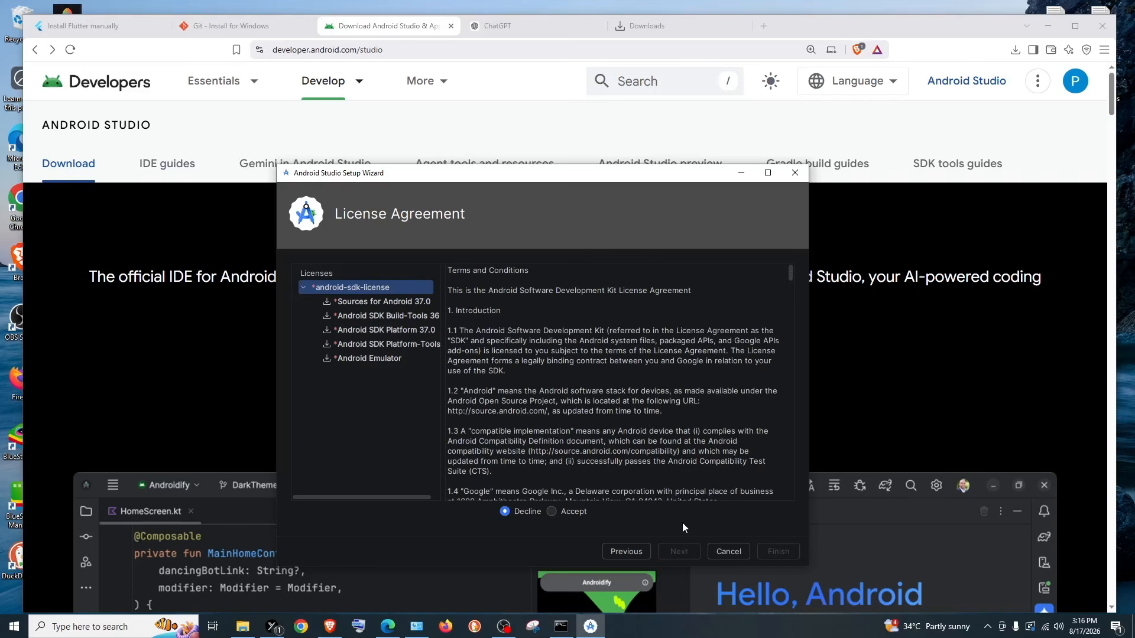
scroll(509, 374, "down", 10)
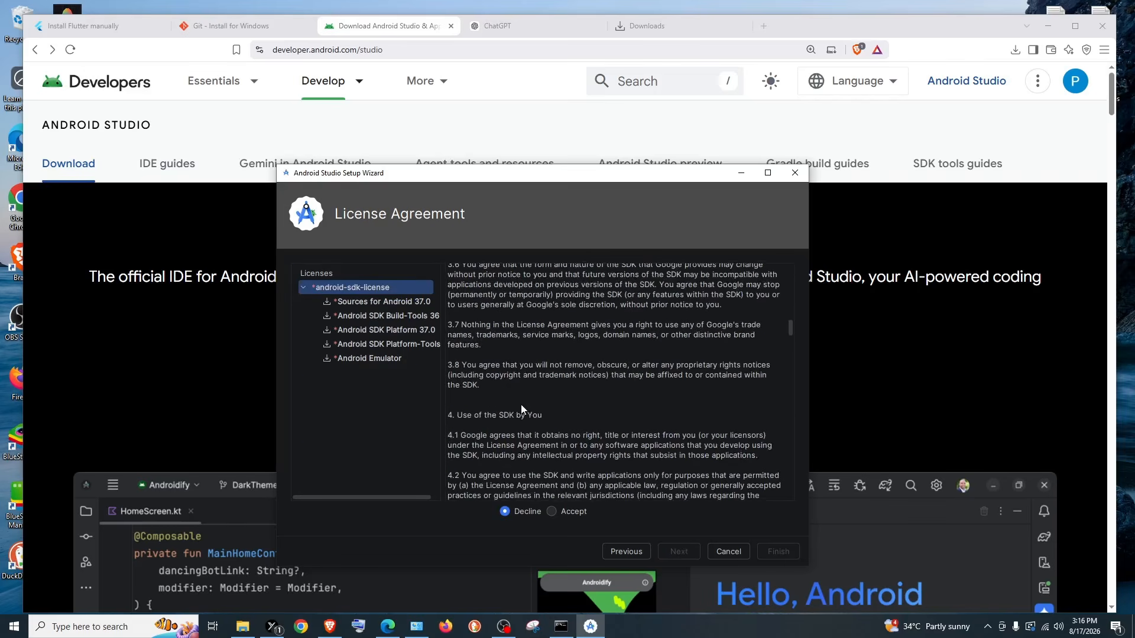
left_click(554, 512)
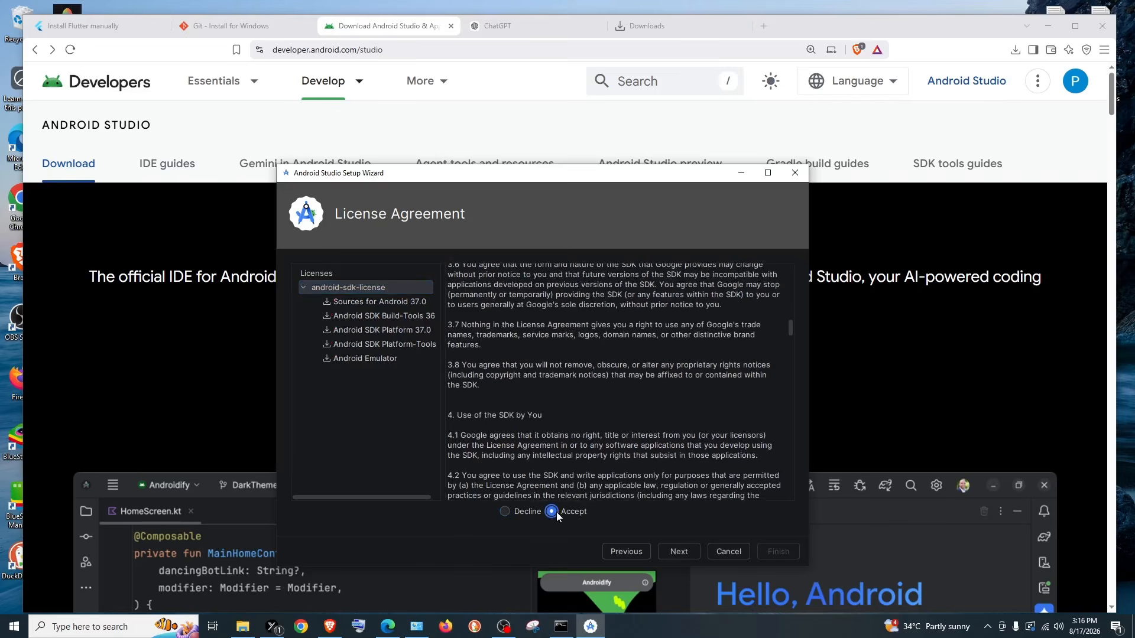
left_click(680, 552)
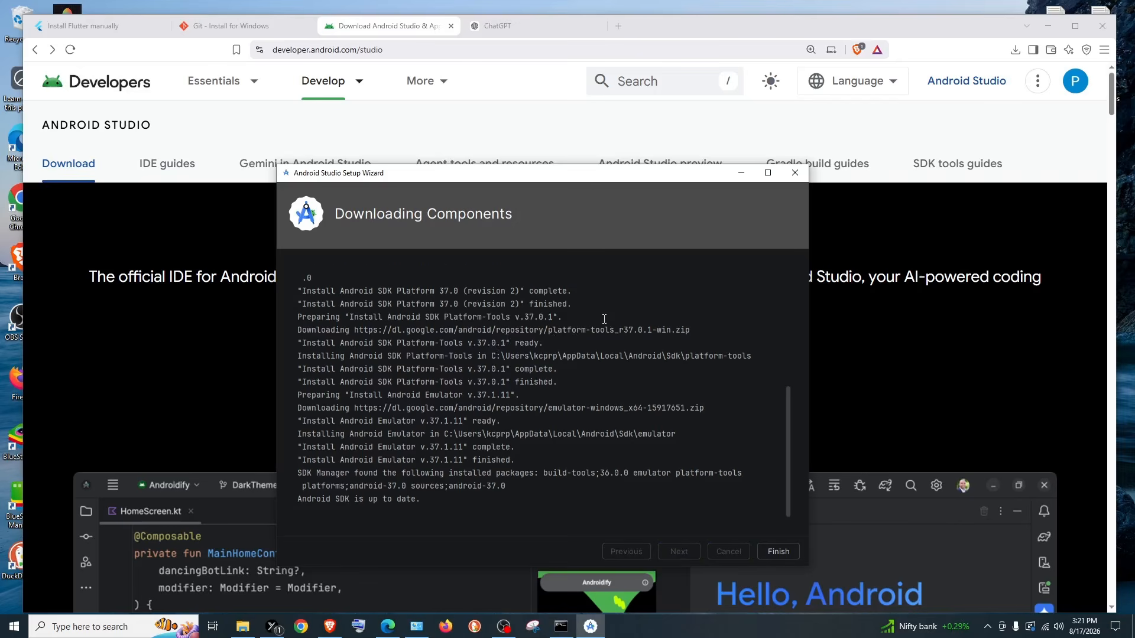
left_click(775, 548)
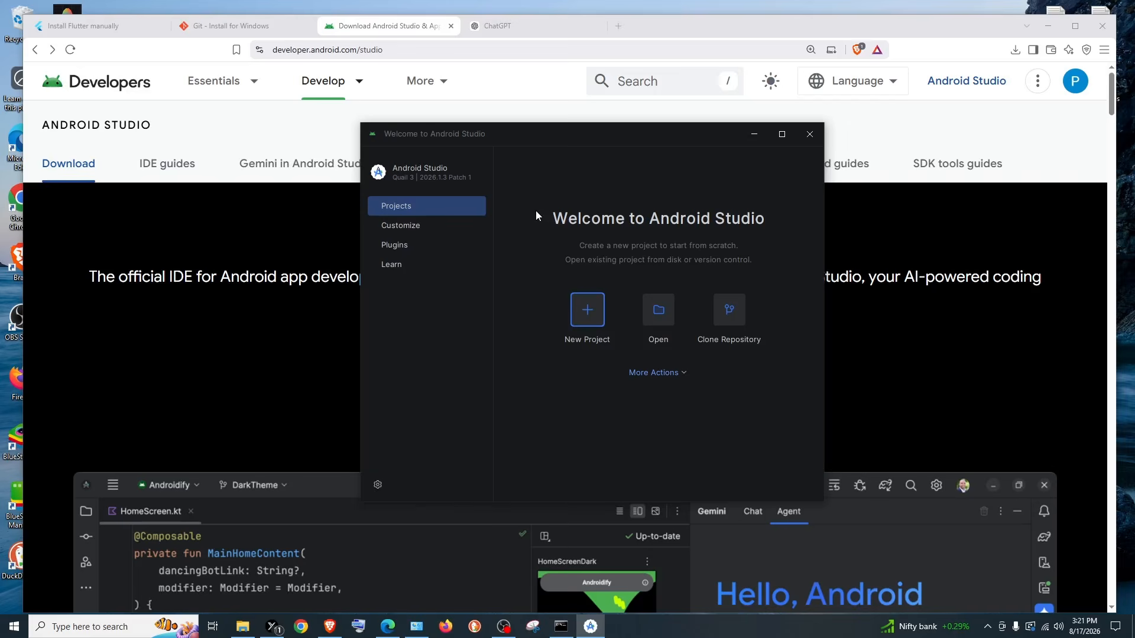
- Open a new Command Prompt window and run flutter doctor to check the Android toolchain
left_click(88, 631)
type("cmd")
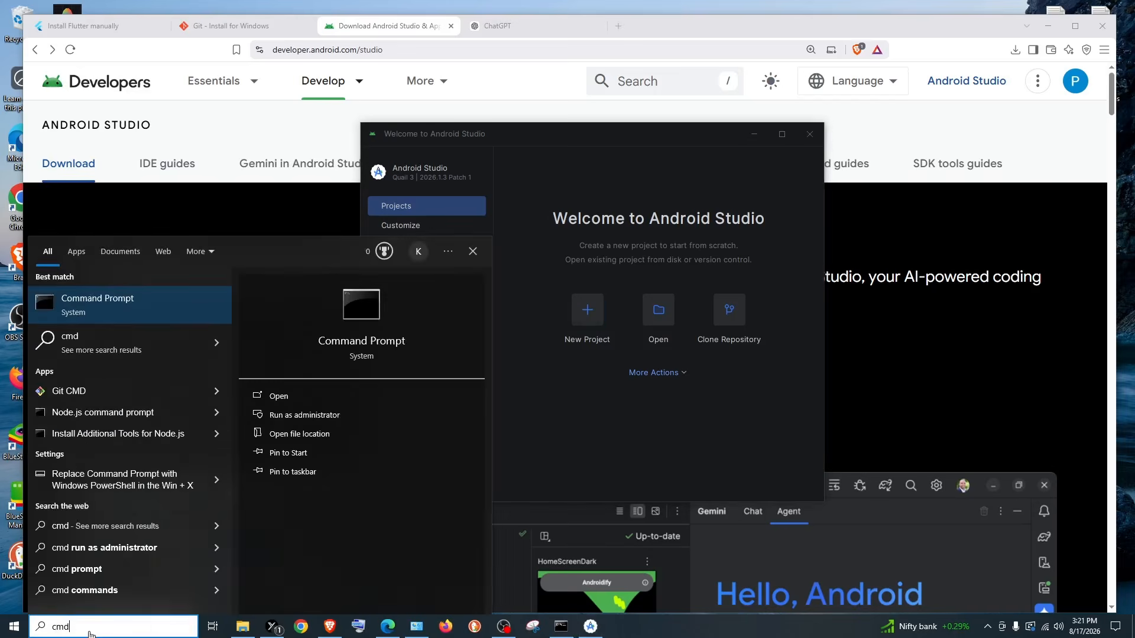
key("Return")
scroll(270, 336, "up", 3)
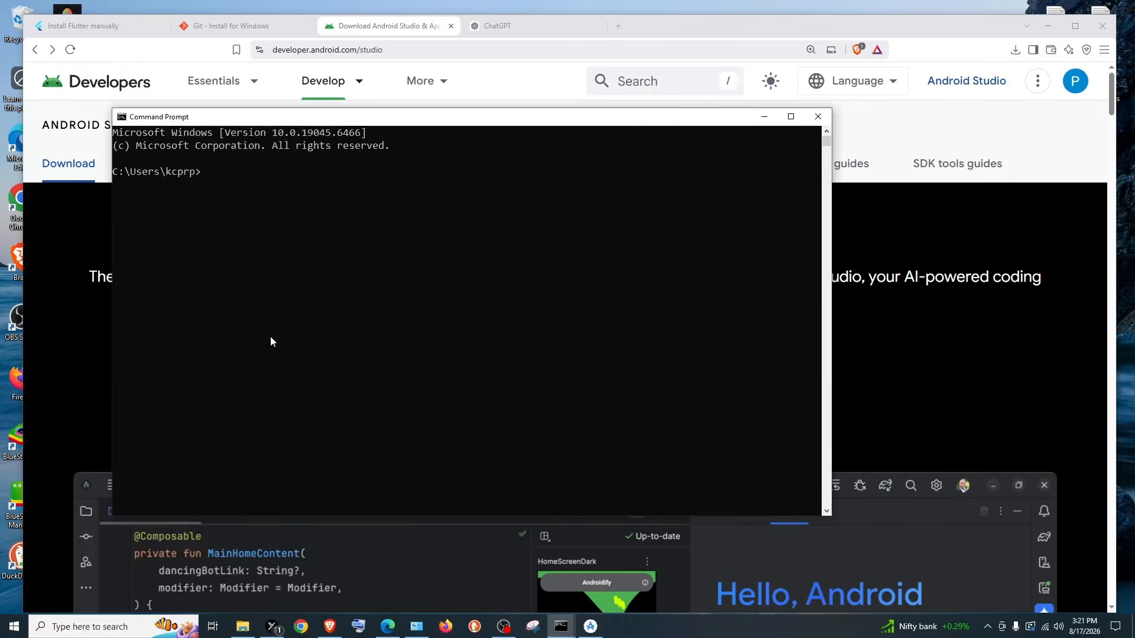
type("flutter doctor")
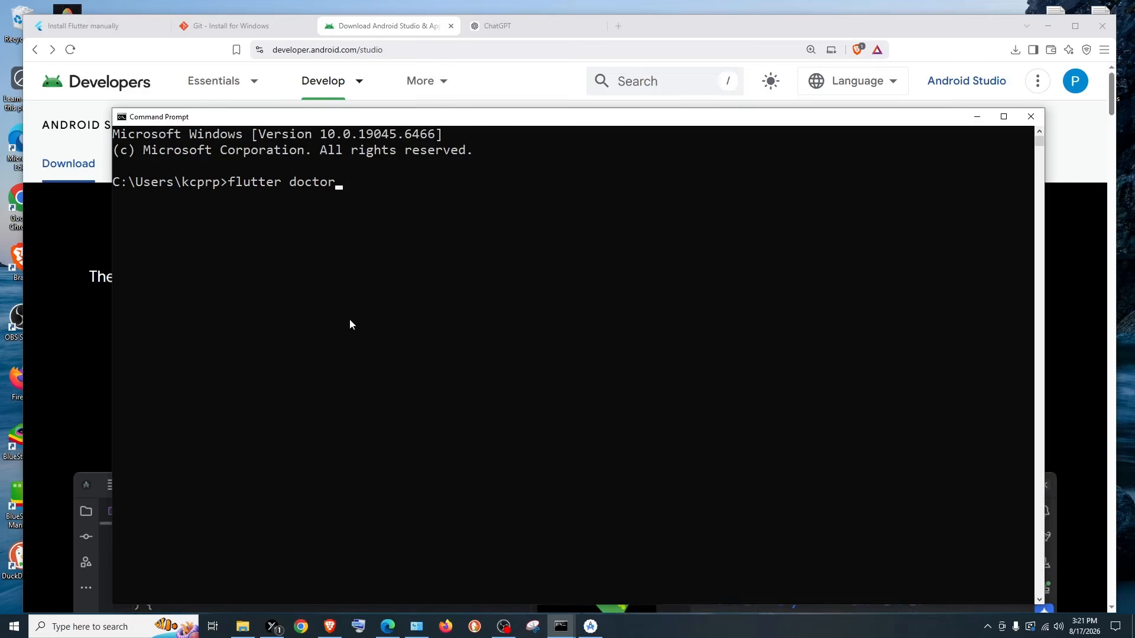
key("Return")
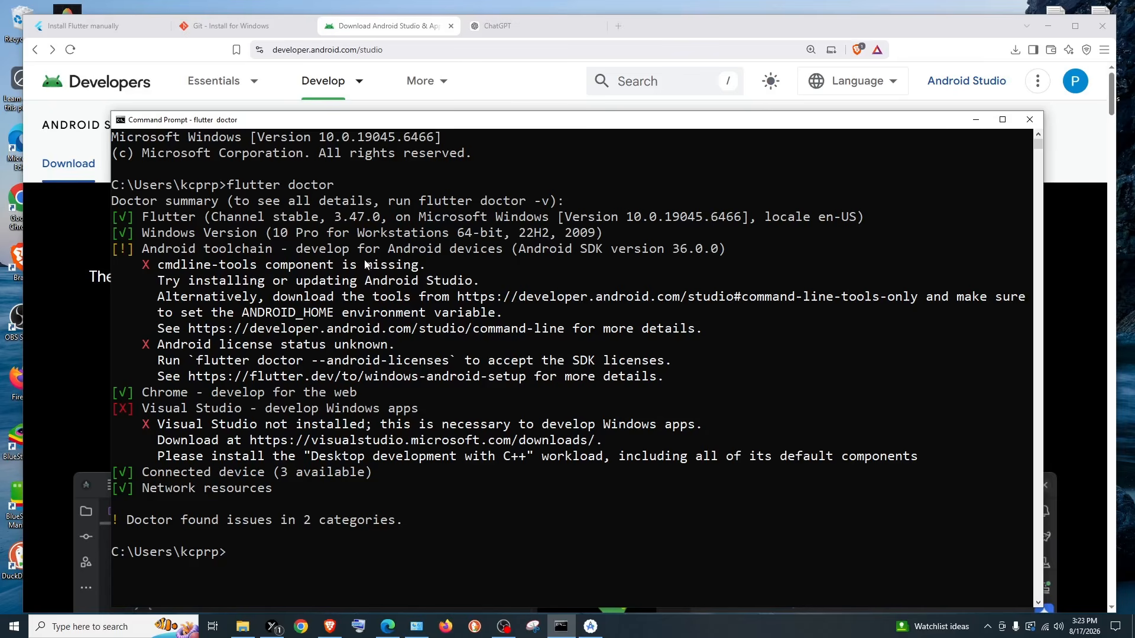
- Switch to Android Studio and install Android SDK Command-line Tools (latest) through the SDK Manager's SDK Tools
left_click(590, 626)
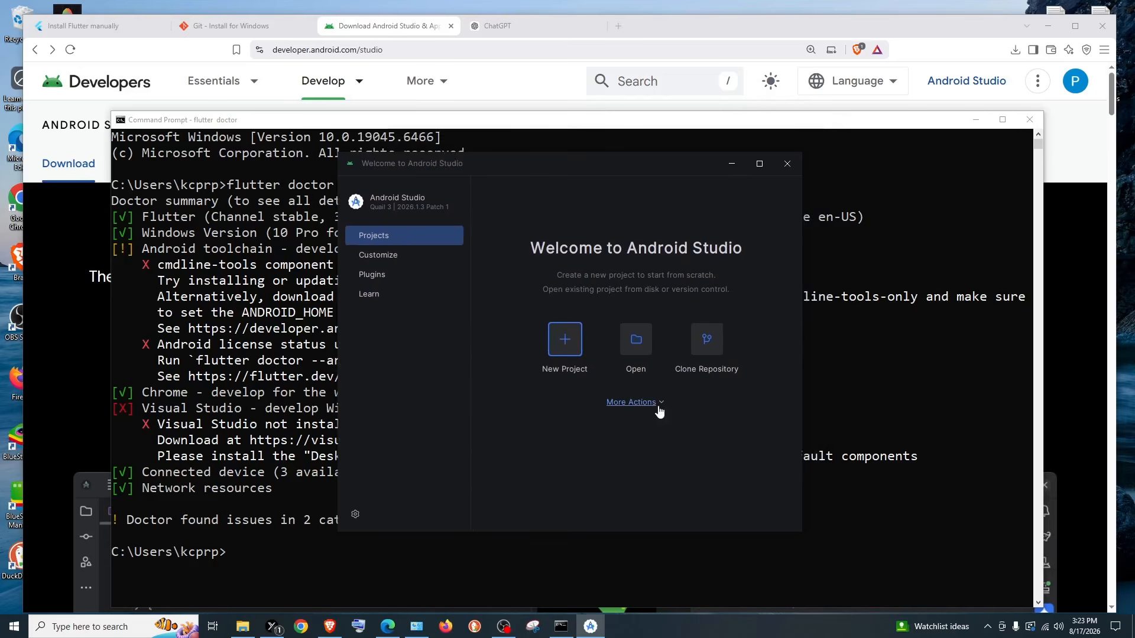
left_click(660, 404)
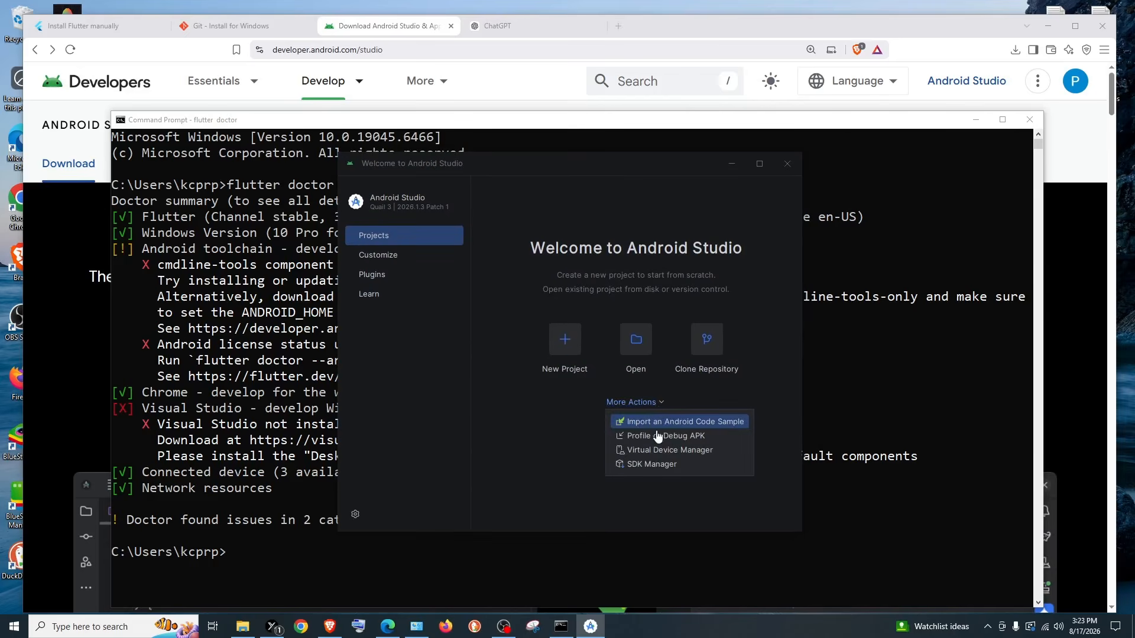
left_click(650, 465)
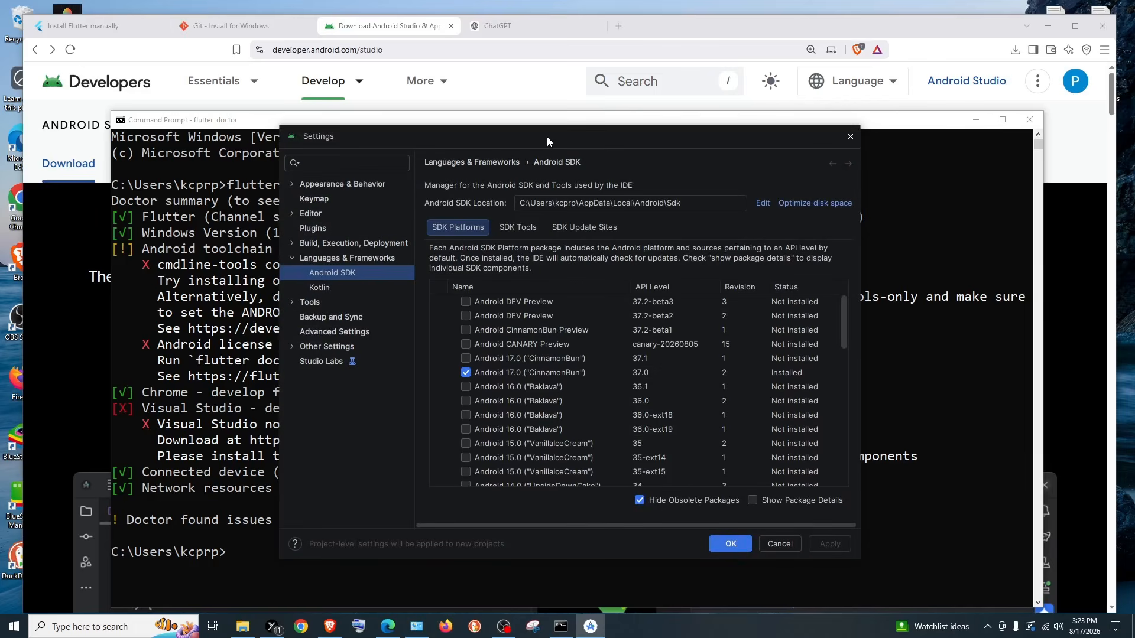
left_click_drag(547, 137, 608, 143)
left_click(582, 235)
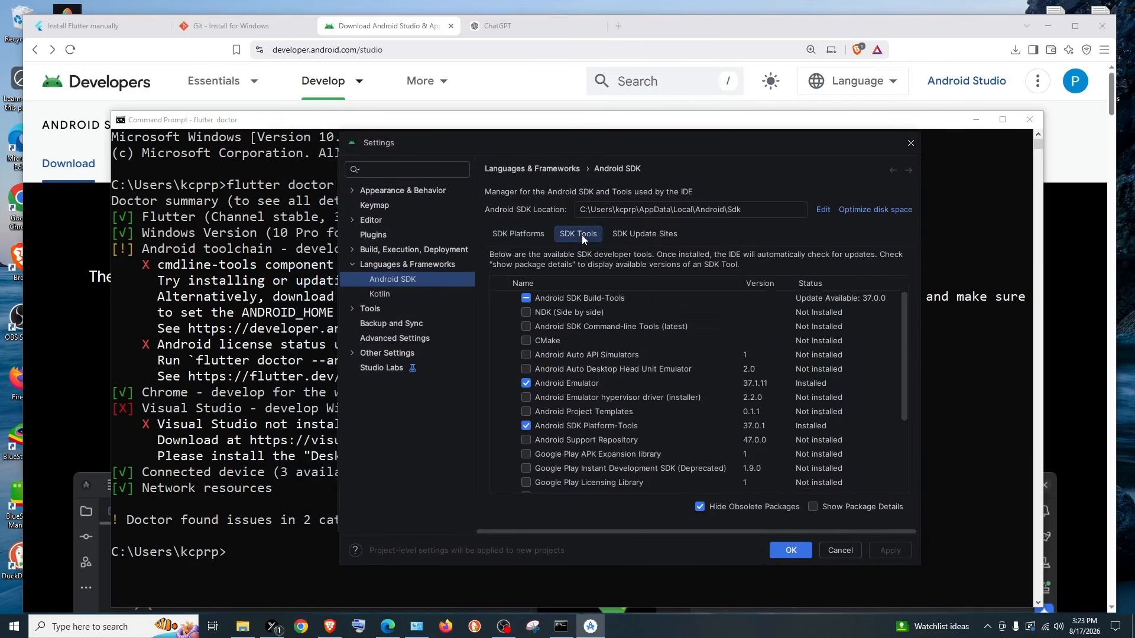
left_click(632, 339)
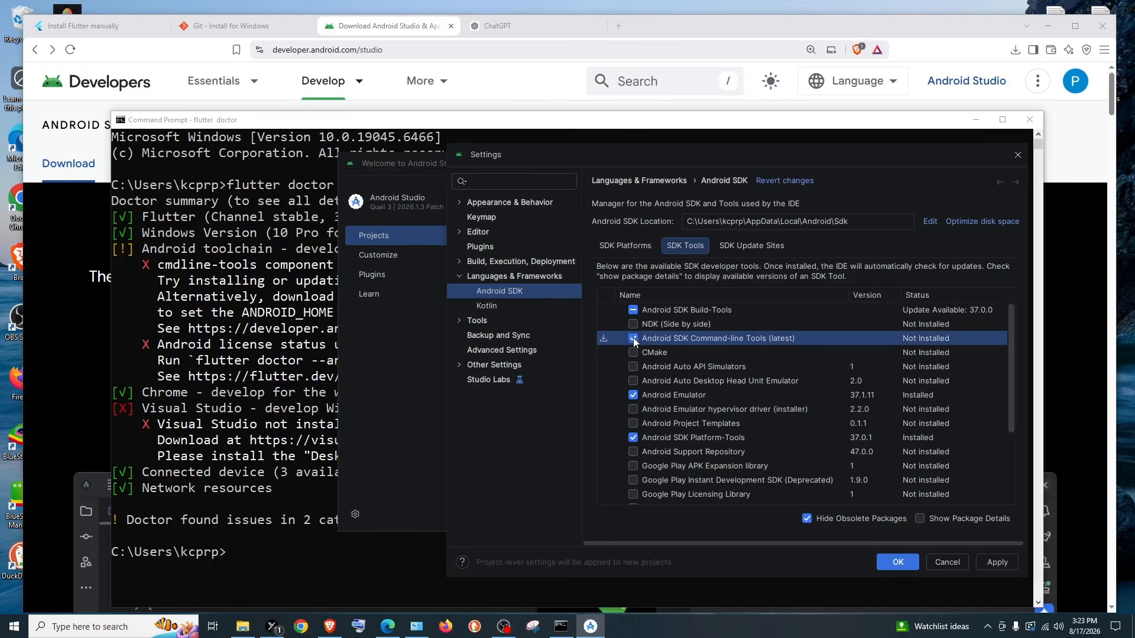
left_click(1015, 559)
left_click(842, 417)
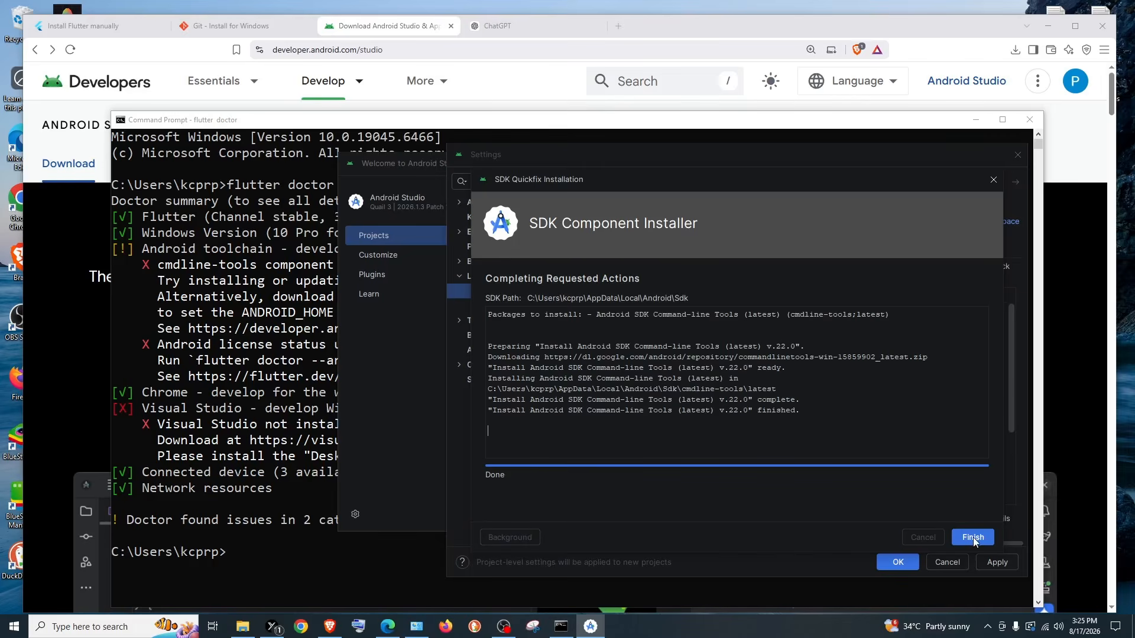
left_click(974, 540)
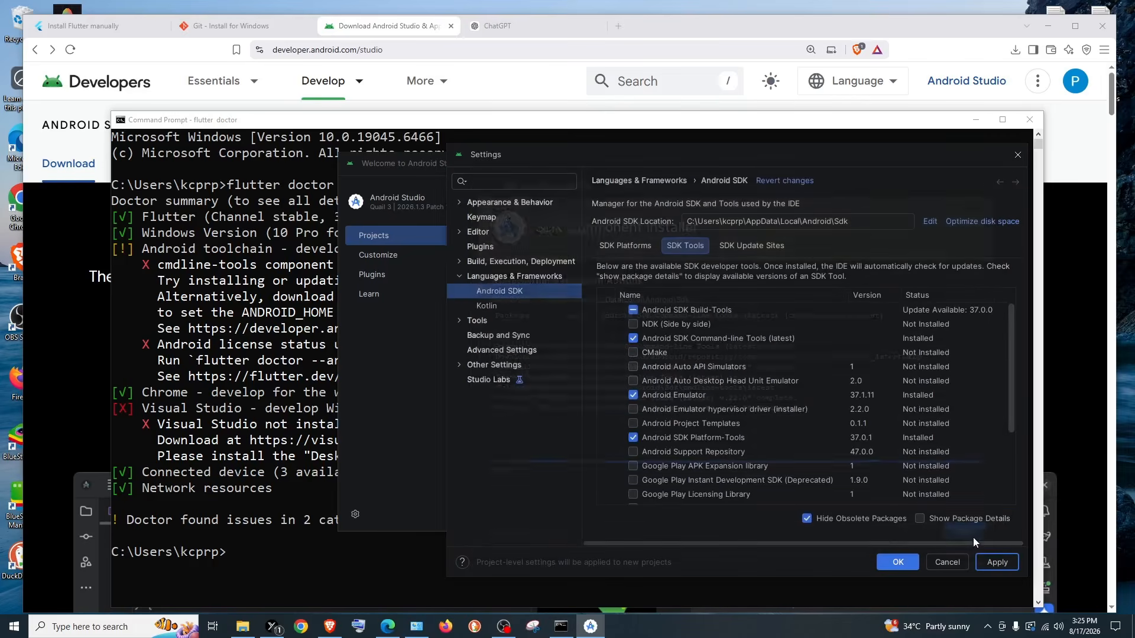
left_click(898, 563)
- Return to Command Prompt and rerun flutter doctor to recheck the Android toolchain after the SDK tools installation
left_click_drag(325, 121, 320, 53)
key("Up")
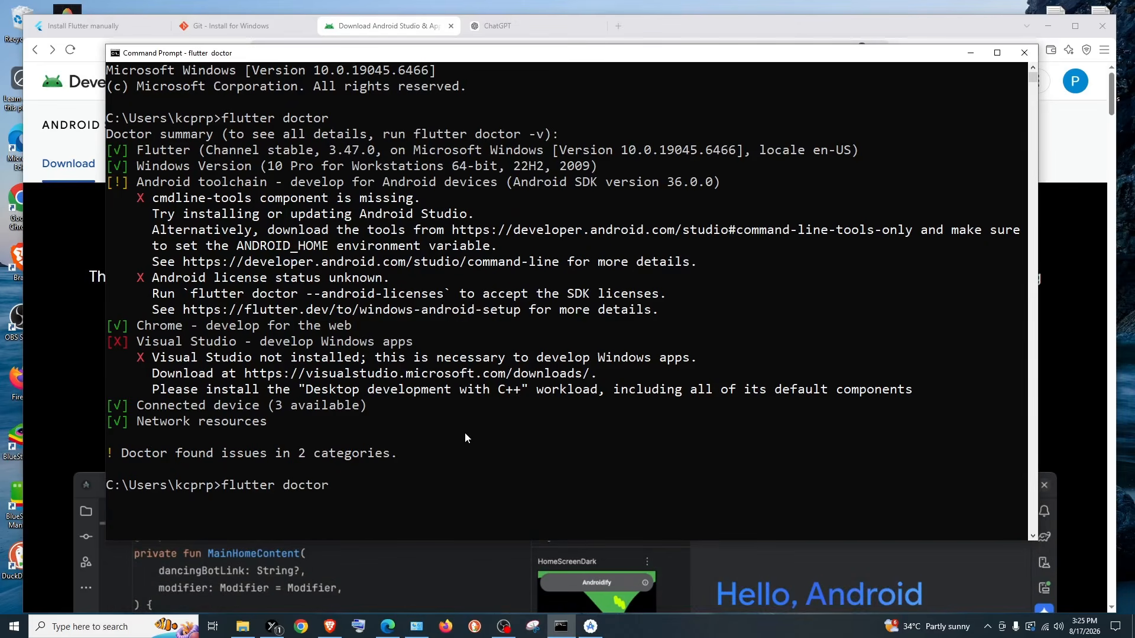
key("Return")
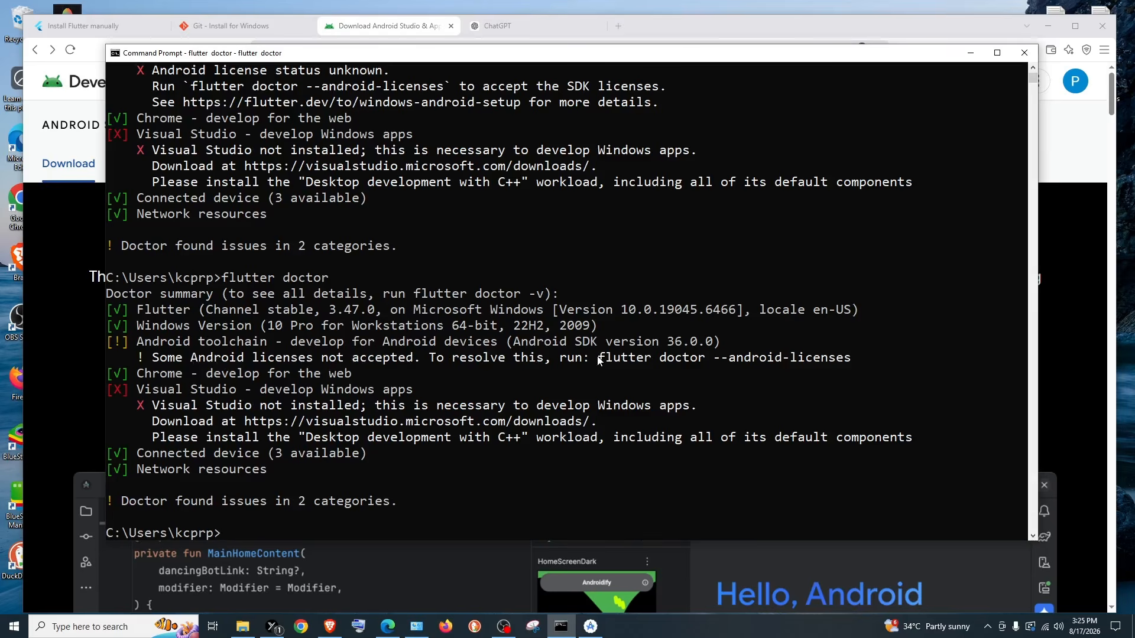
- Copy the suggested command flutter doctor --android-licenses from the output and run it at the prompt
left_click_drag(598, 358, 852, 362)
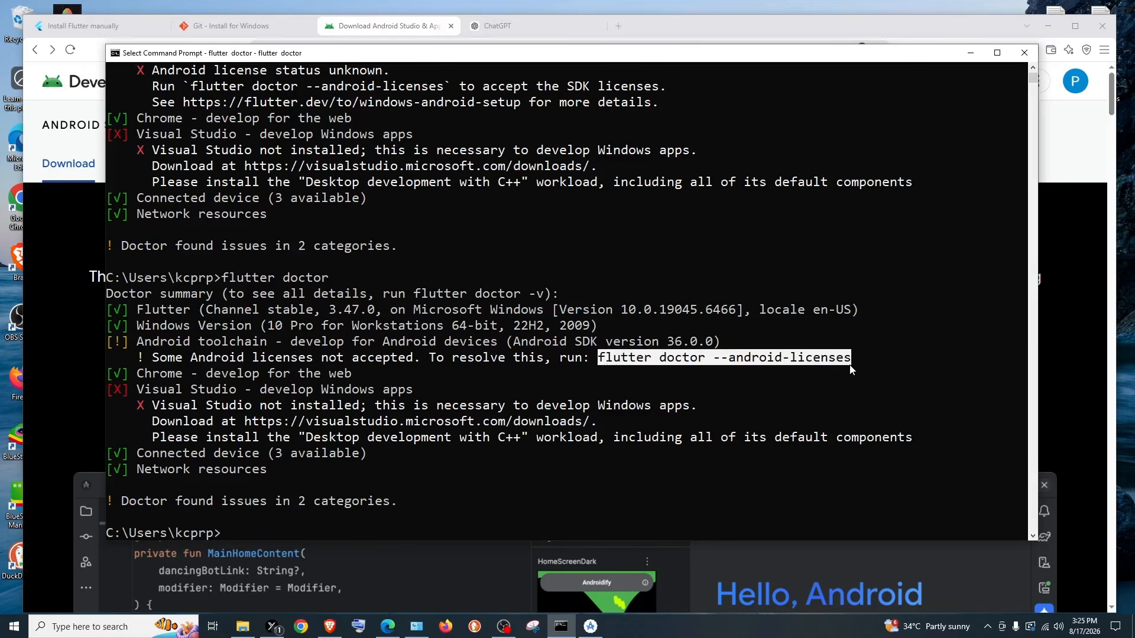
key("ctrl+c")
key("ctrl+v")
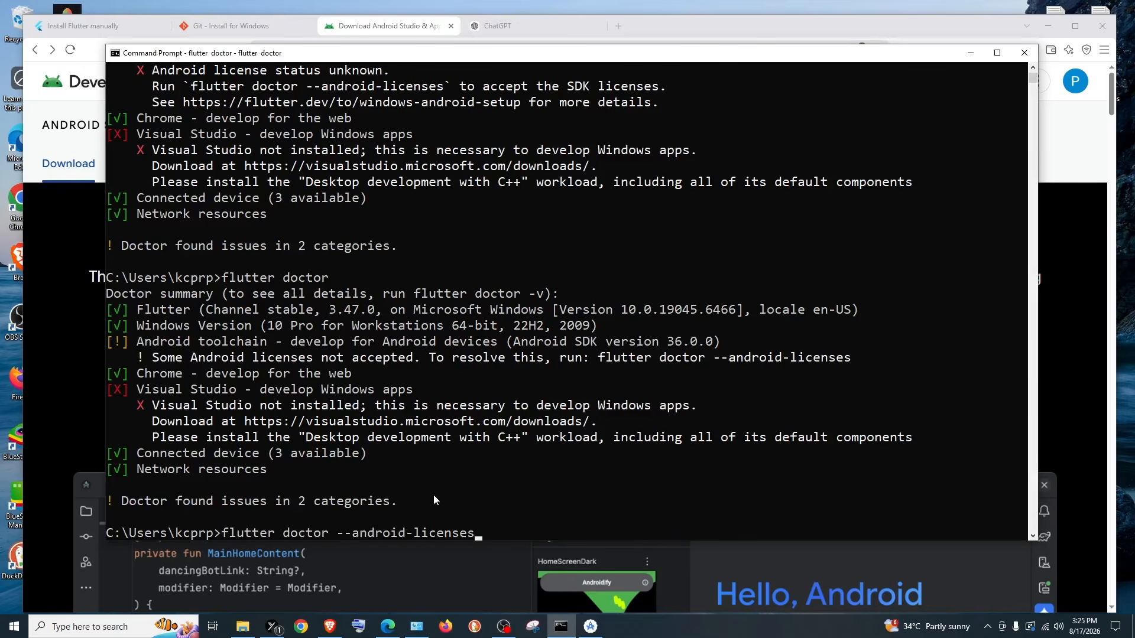
key("Return")
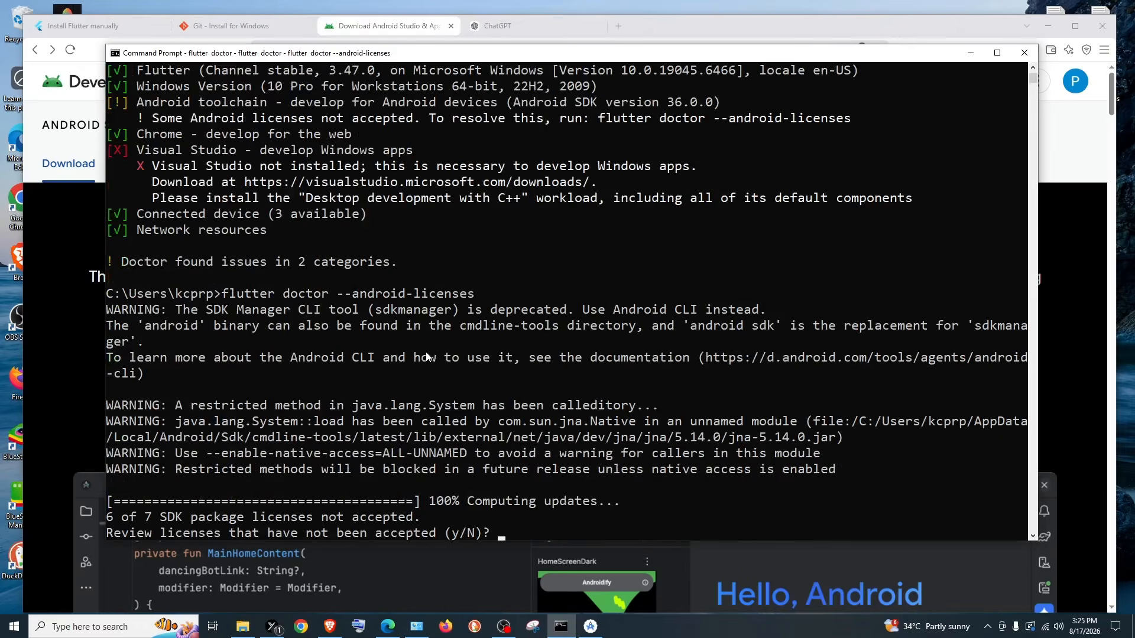
- Agree to review the outstanding Android SDK licenses and accept every one of them with y
type("y")
key("Return")
type("y")
key("Return")
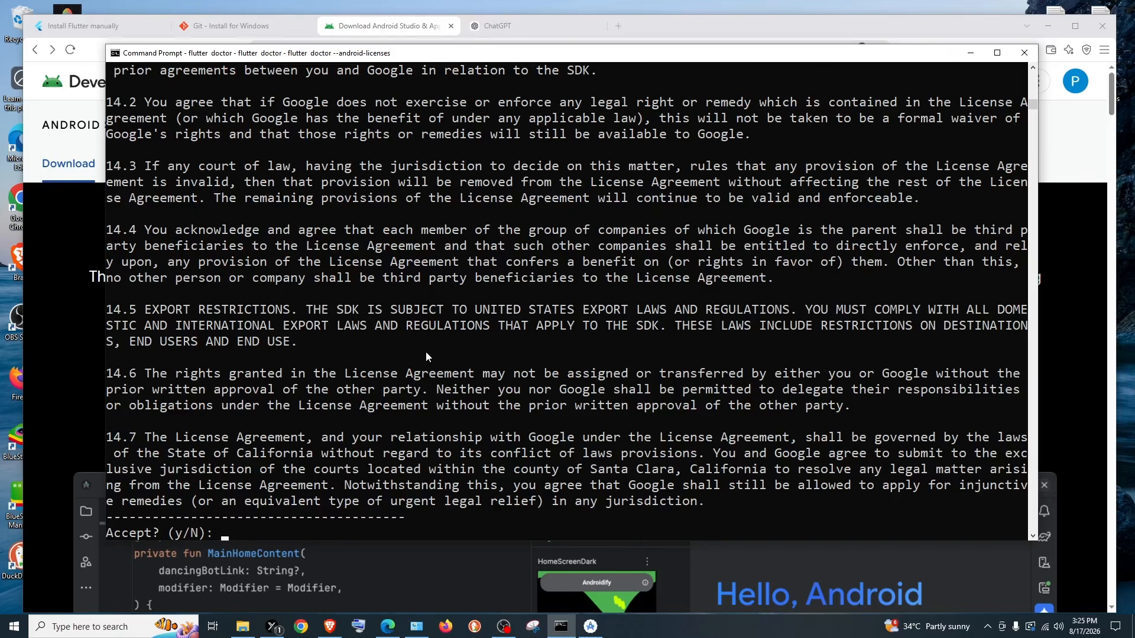
type("y")
key("Return")
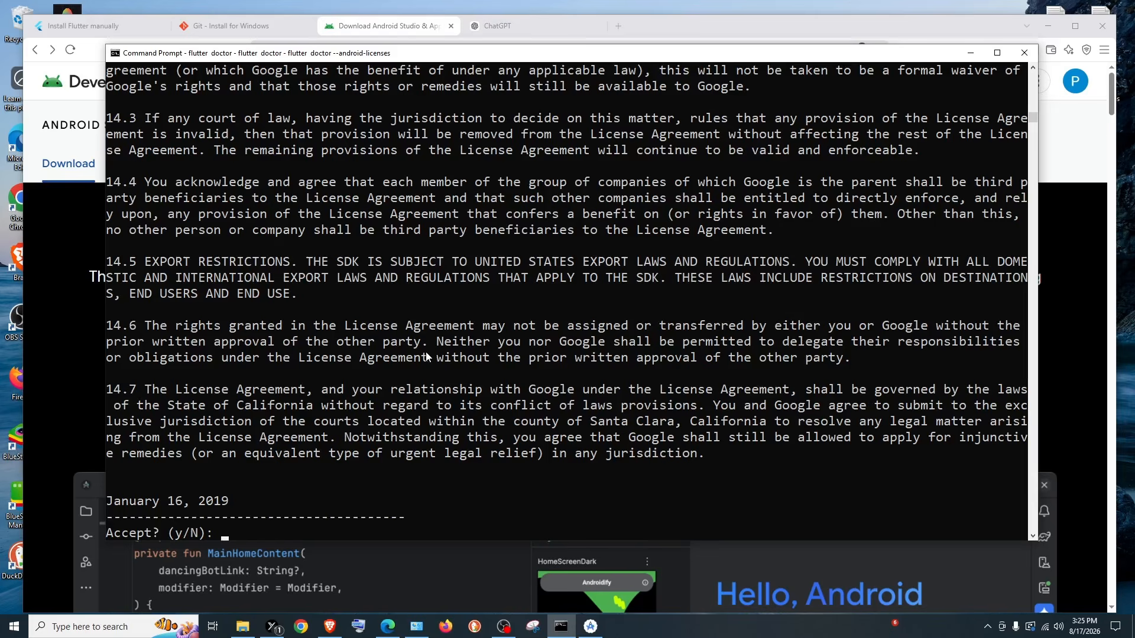
type("y")
key("Return")
type("y")
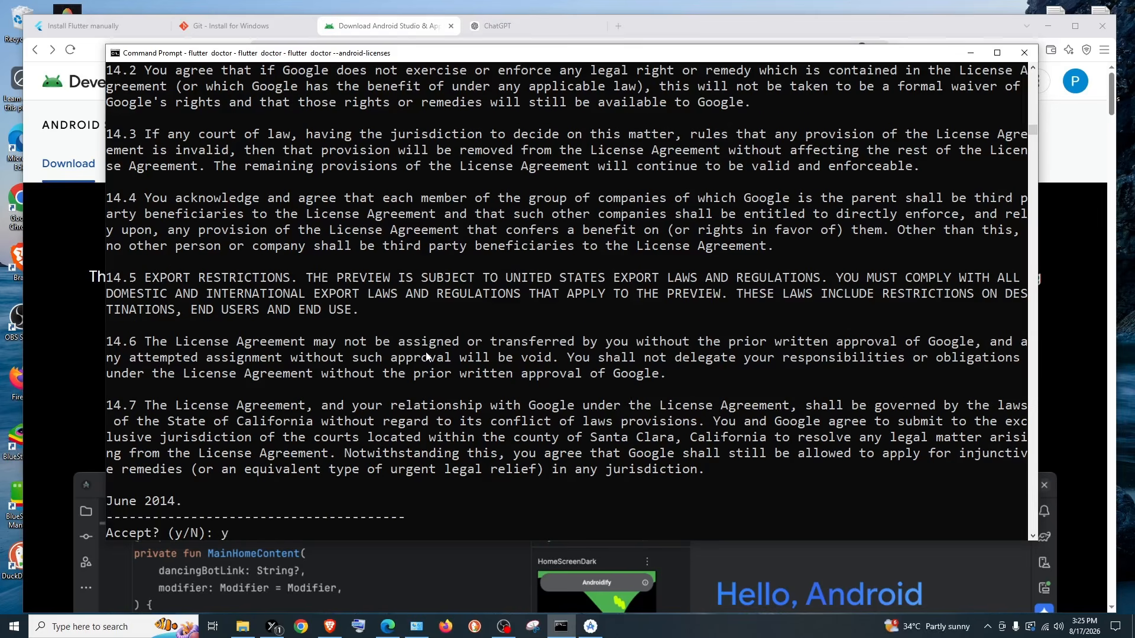
key("Return")
type("y")
key("Return")
type("y")
key("Return")
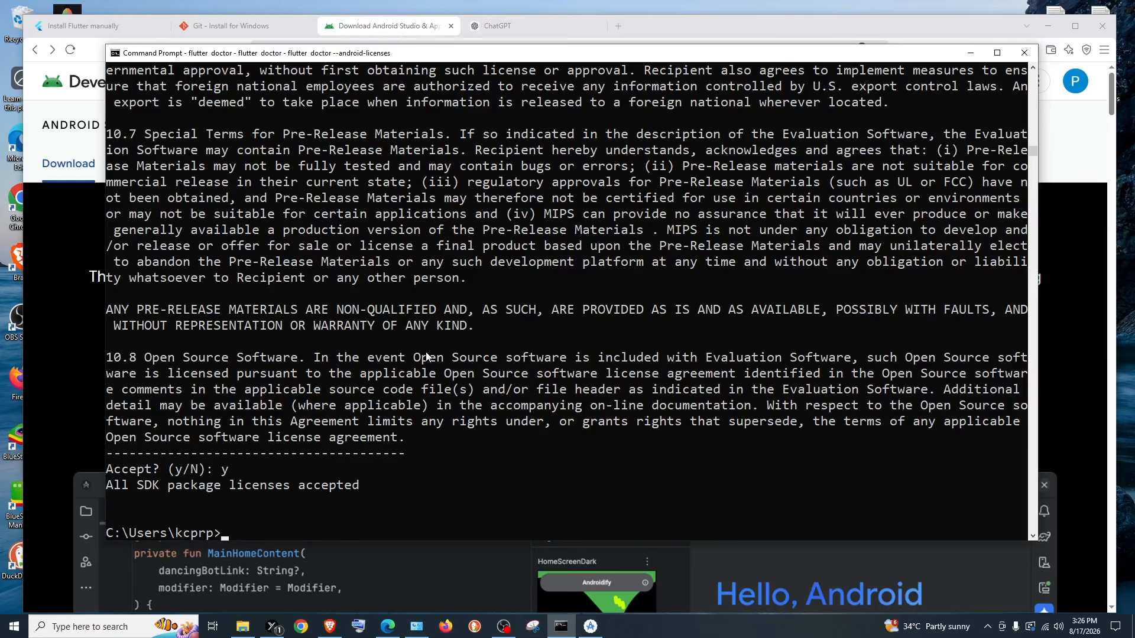
- Rerun flutter doctor to recheck the setup with the Android SDK licenses accepted
key("Up")
key("Up")
key("Return")
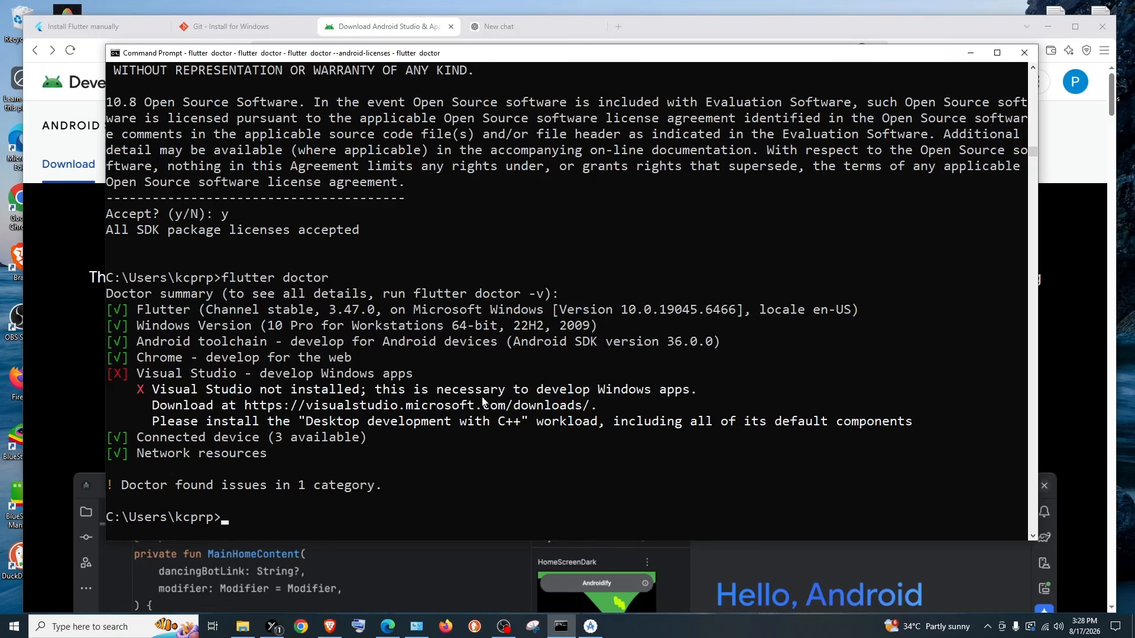
- Switch to Android Studio, install the Flutter plugin by Google from the plugin marketplace, and restart the IDE to apply it
left_click(589, 626)
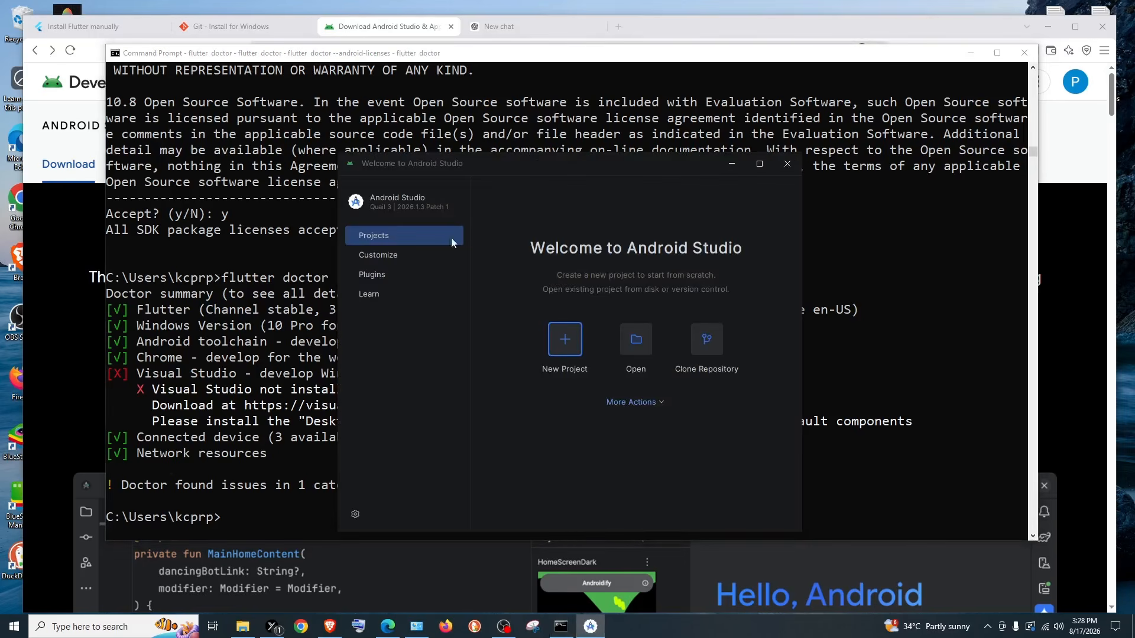
left_click(387, 274)
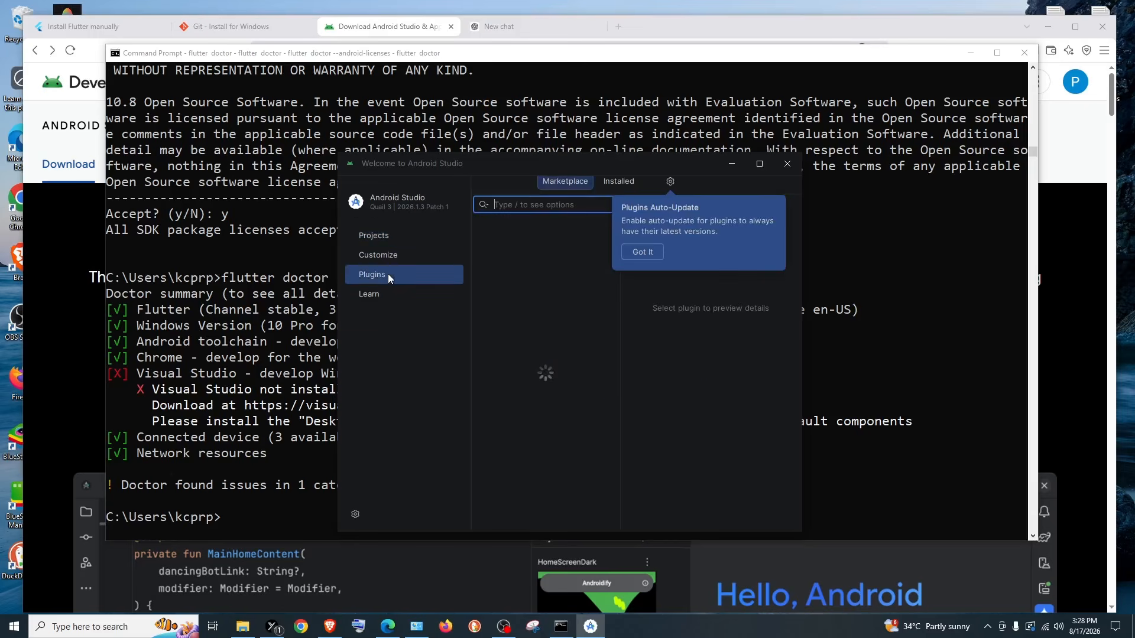
type("flu")
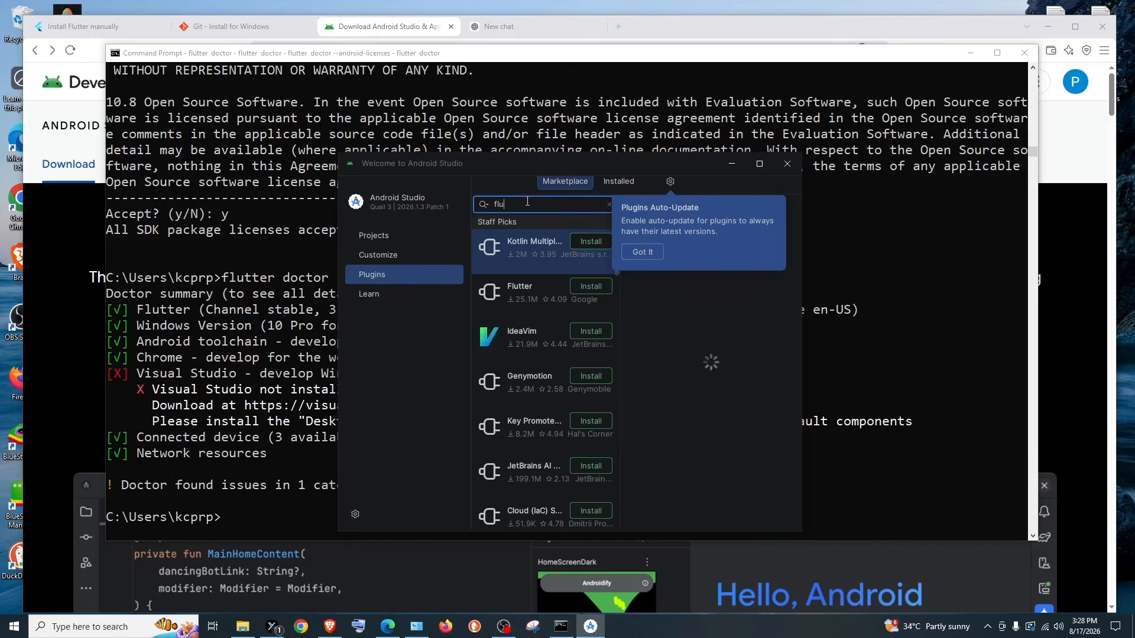
type("tter")
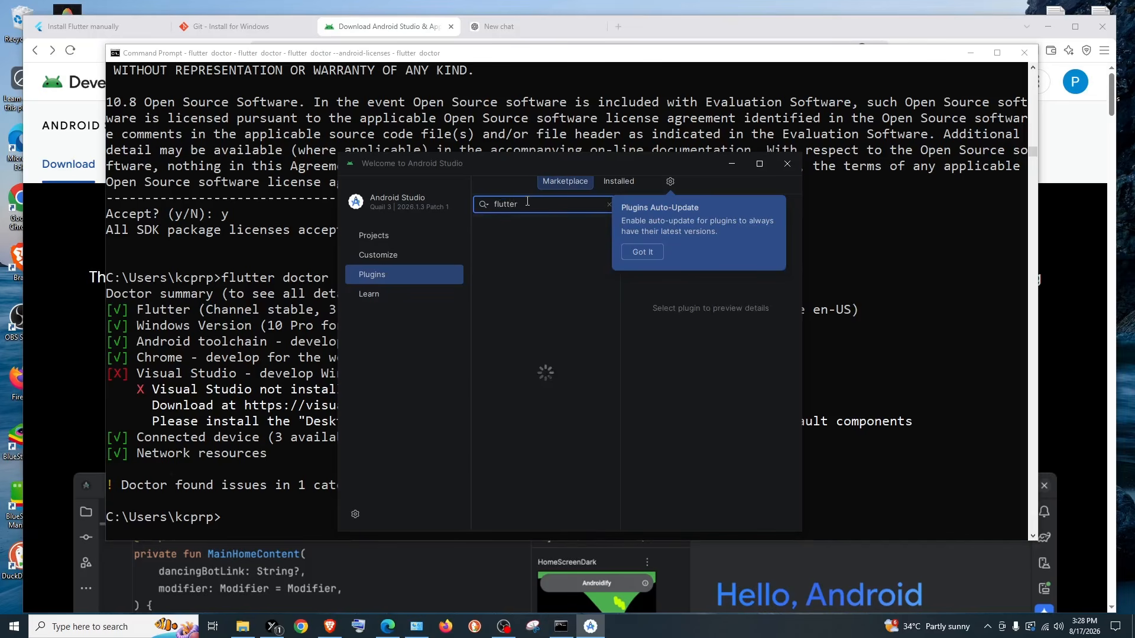
left_click(640, 253)
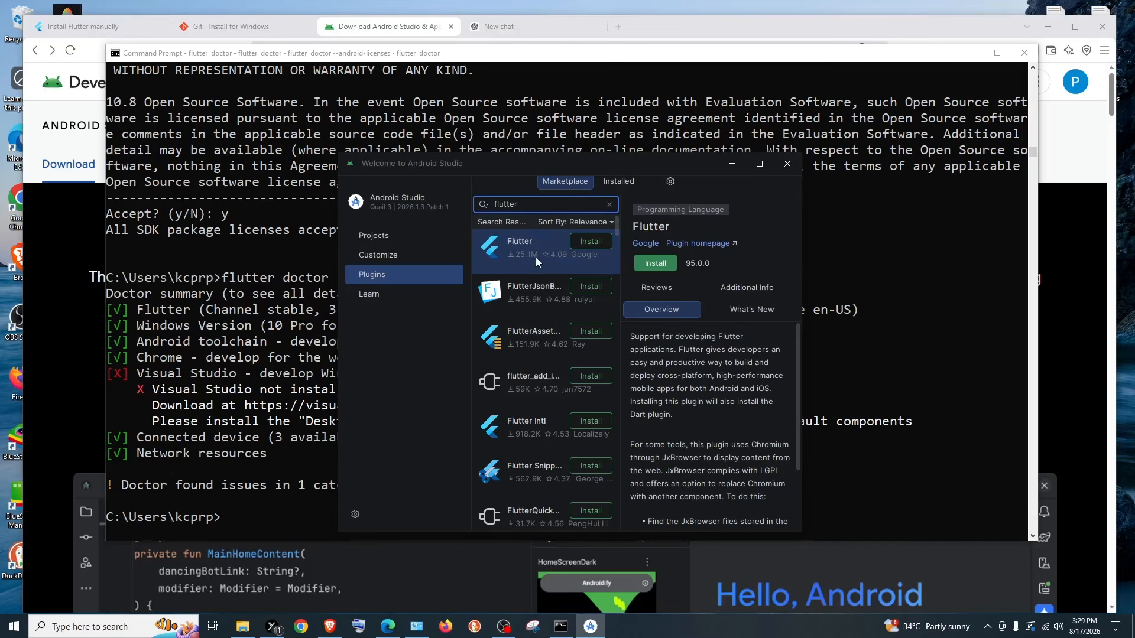
left_click(652, 265)
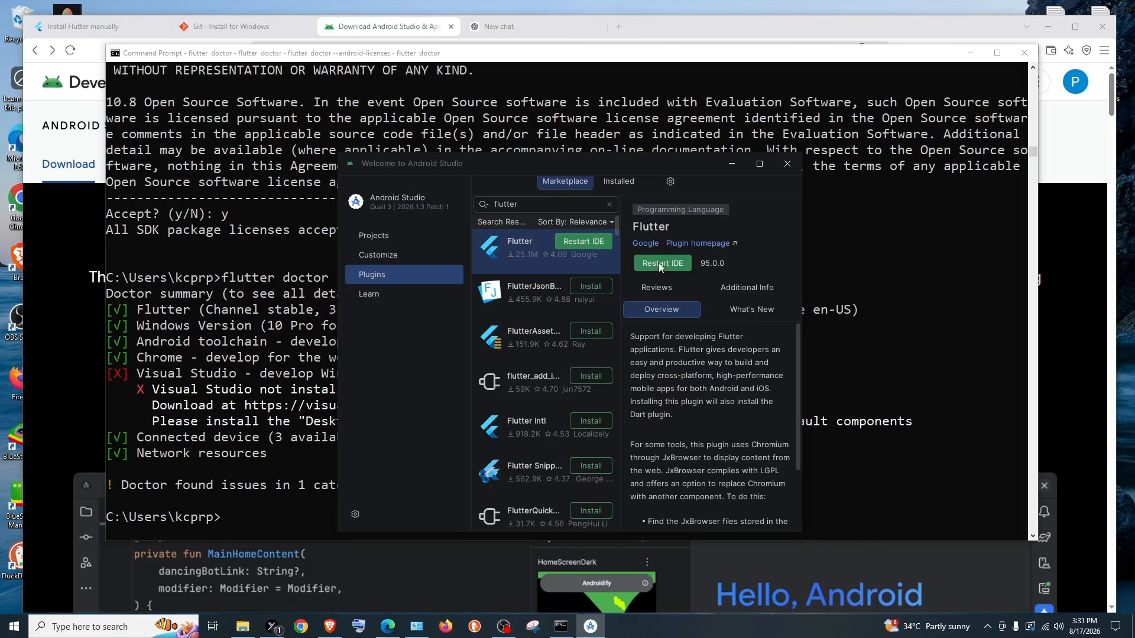
left_click(658, 262)
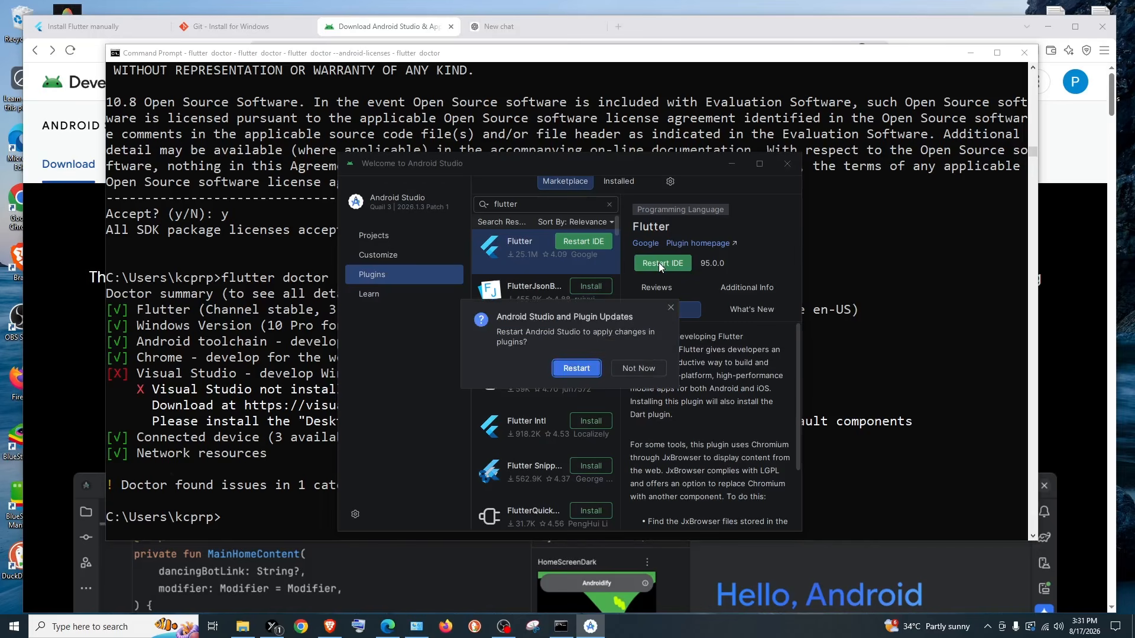
left_click(577, 368)
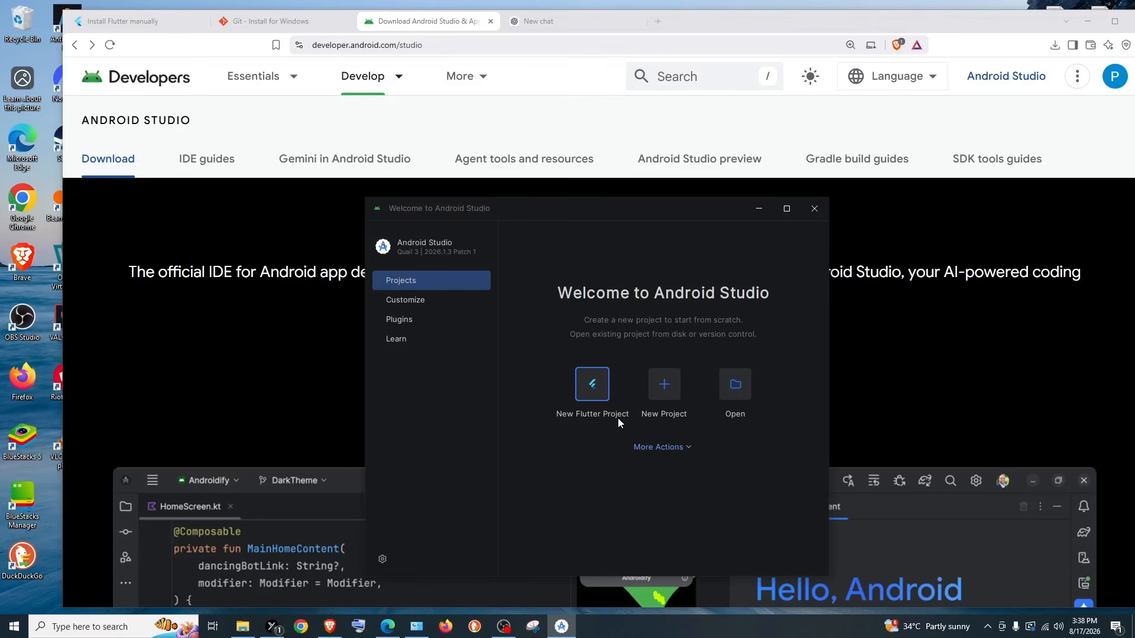
- Start a new Flutter project and set its Flutter SDK path to D:\Flutter\flutter_windows_3.47.0-stable\flutter
left_click(591, 397)
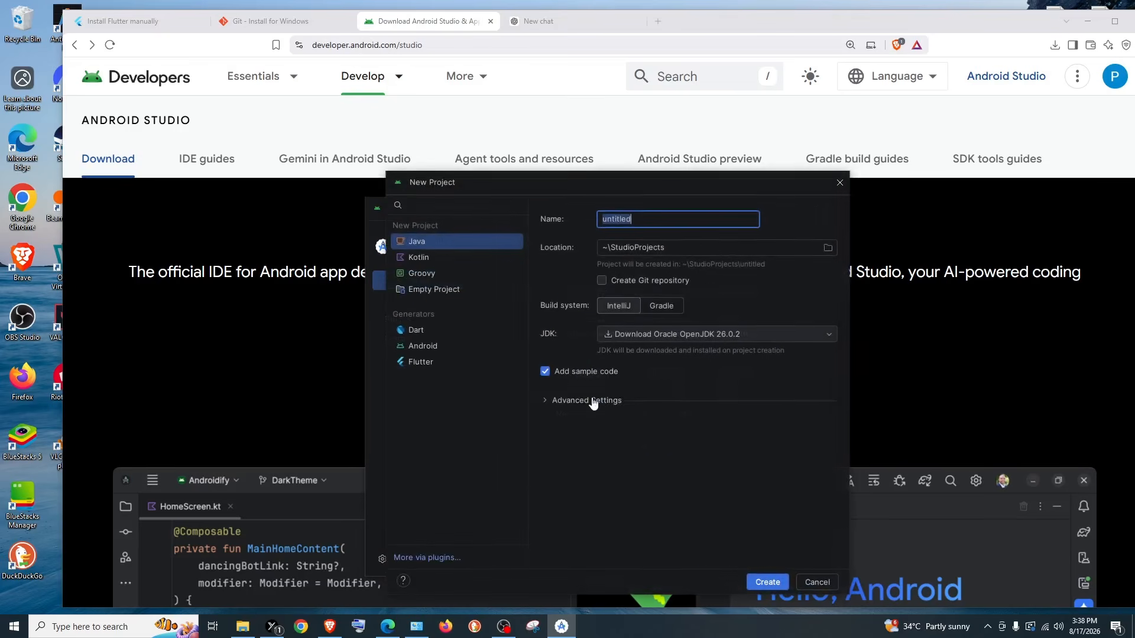
left_click(427, 363)
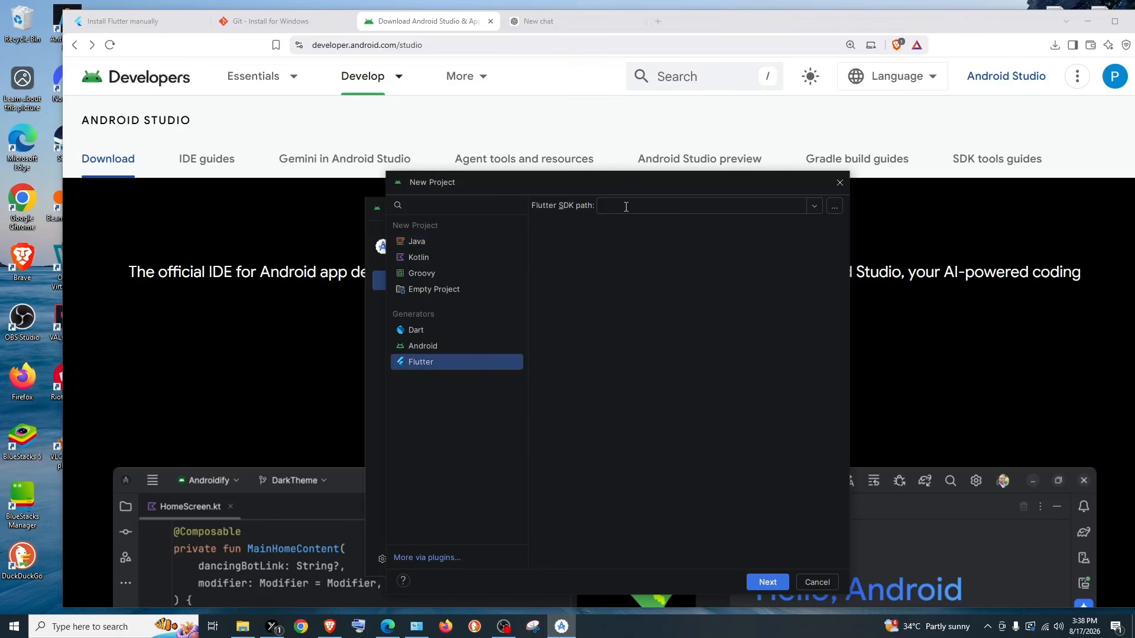
left_click(835, 210)
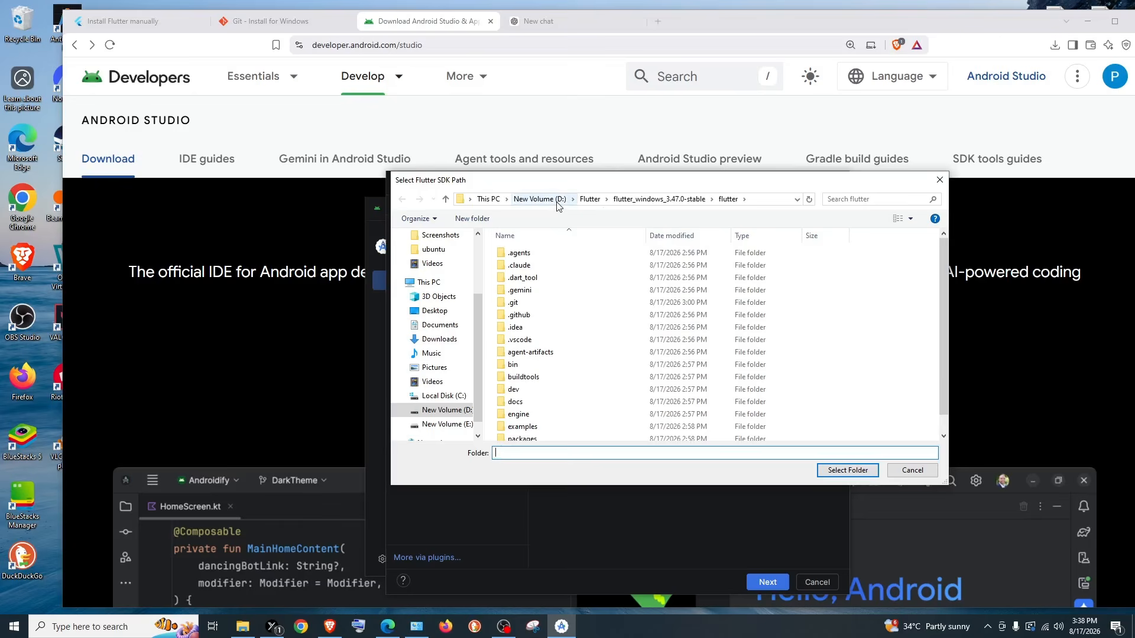
left_click(540, 199)
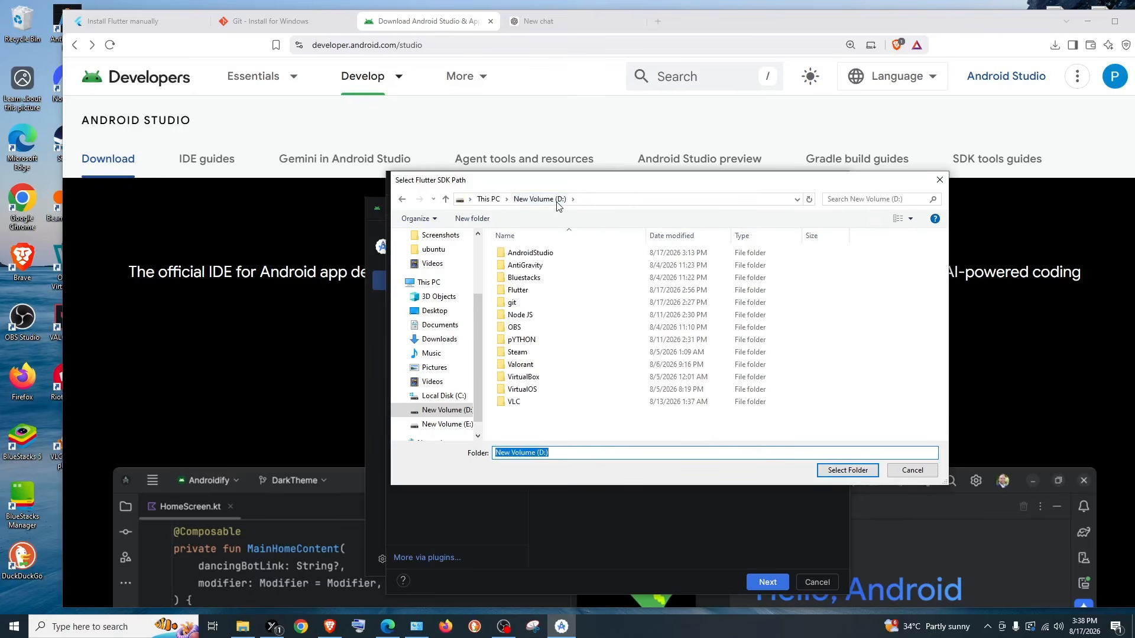
double_click(518, 290)
double_click(535, 254)
double_click(536, 258)
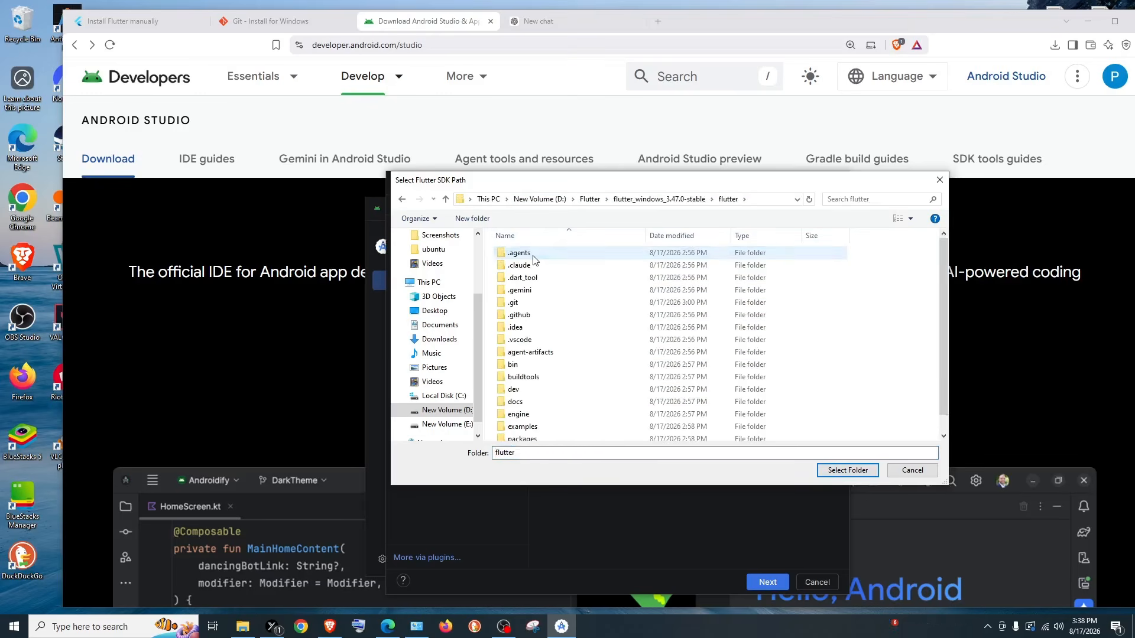
left_click(406, 203)
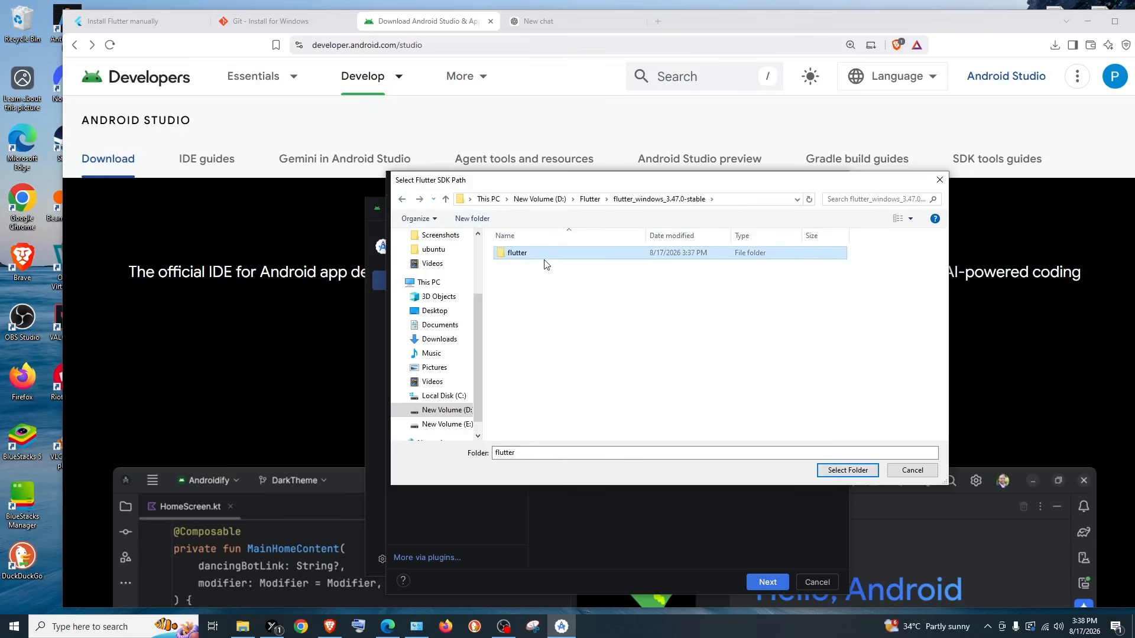
double_click(532, 254)
left_click(402, 202)
left_click(526, 252)
left_click(843, 352)
left_click(687, 255)
left_click(848, 470)
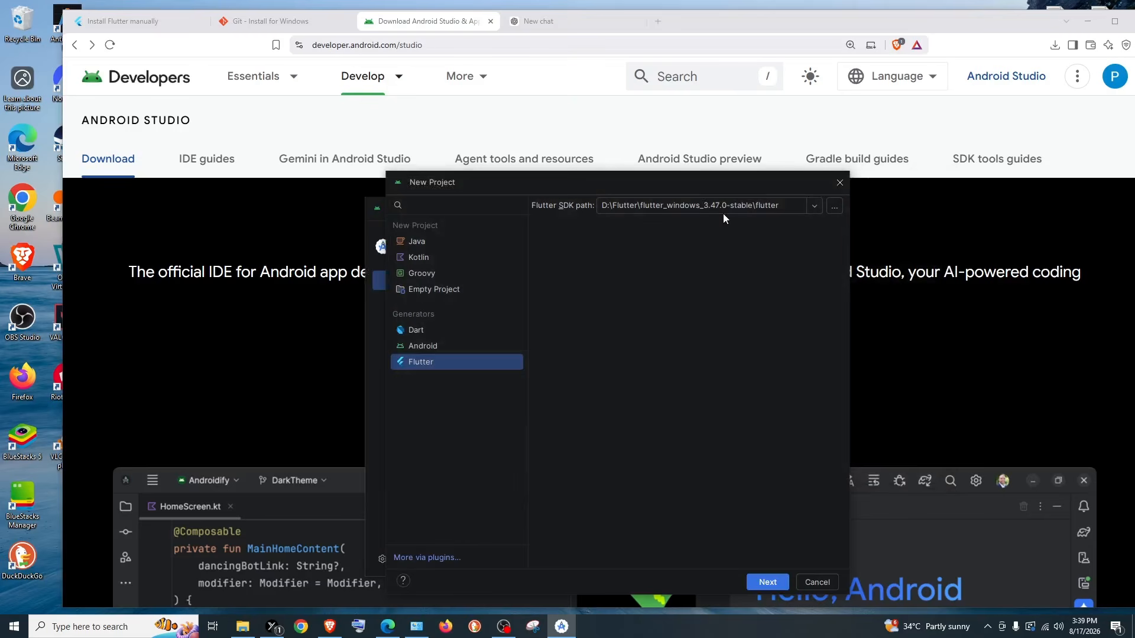
- Name the project flutterdemo, keep Kotlin as the Android language, exclude the Linux, MacOS and Windows platforms, and create it
left_click(768, 582)
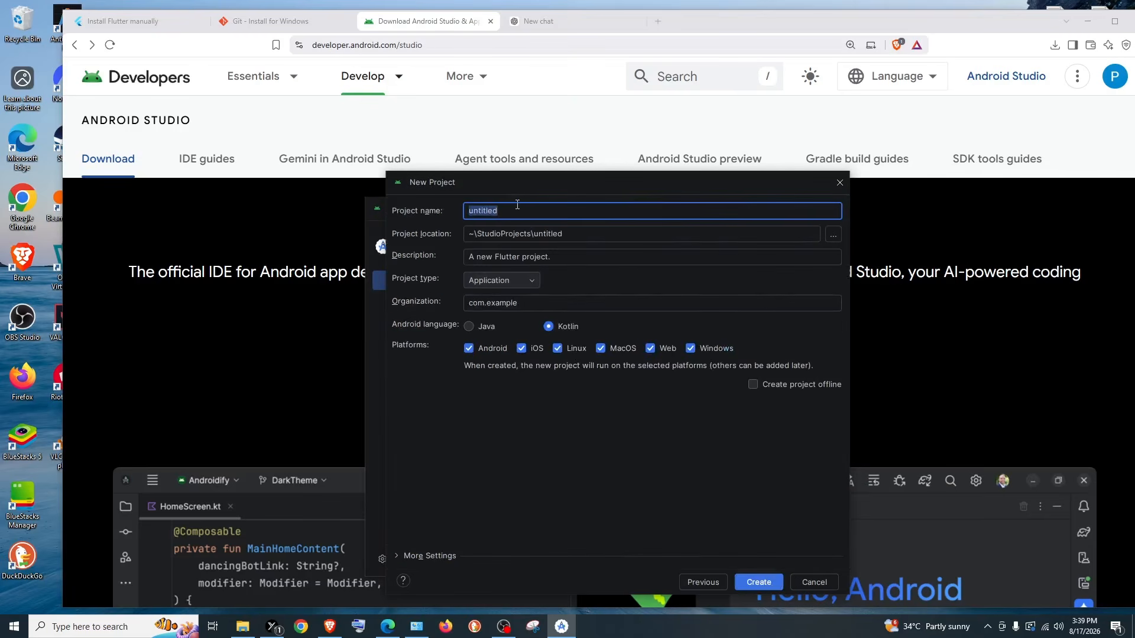
type("flutterdemo")
left_click(517, 371)
left_click(483, 327)
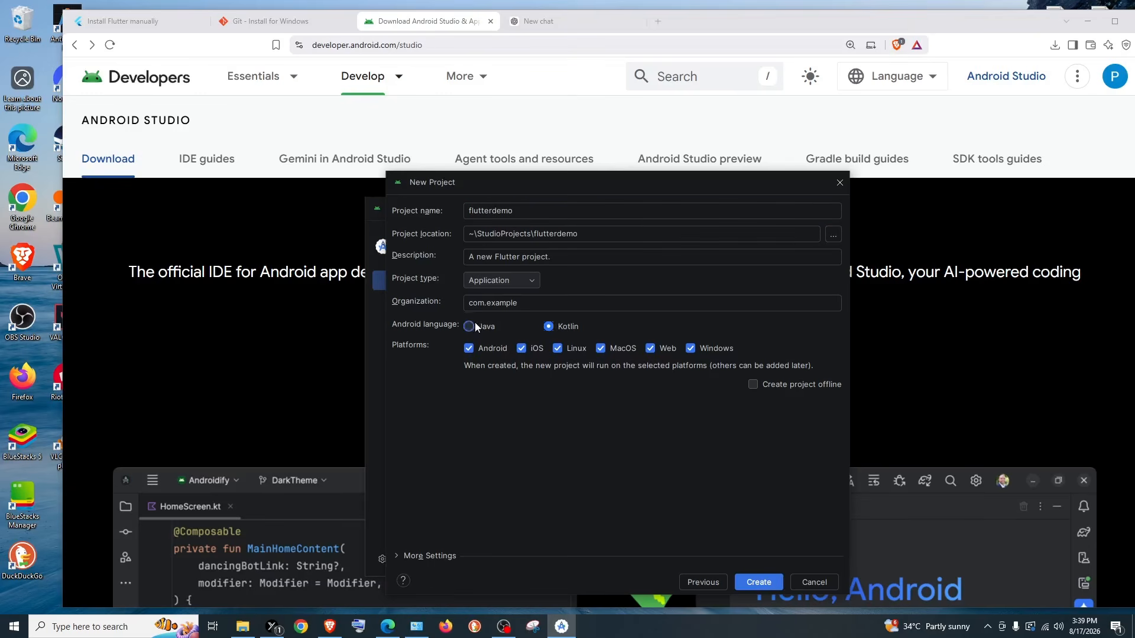
left_click(563, 326)
left_click(577, 348)
left_click(612, 347)
left_click(701, 347)
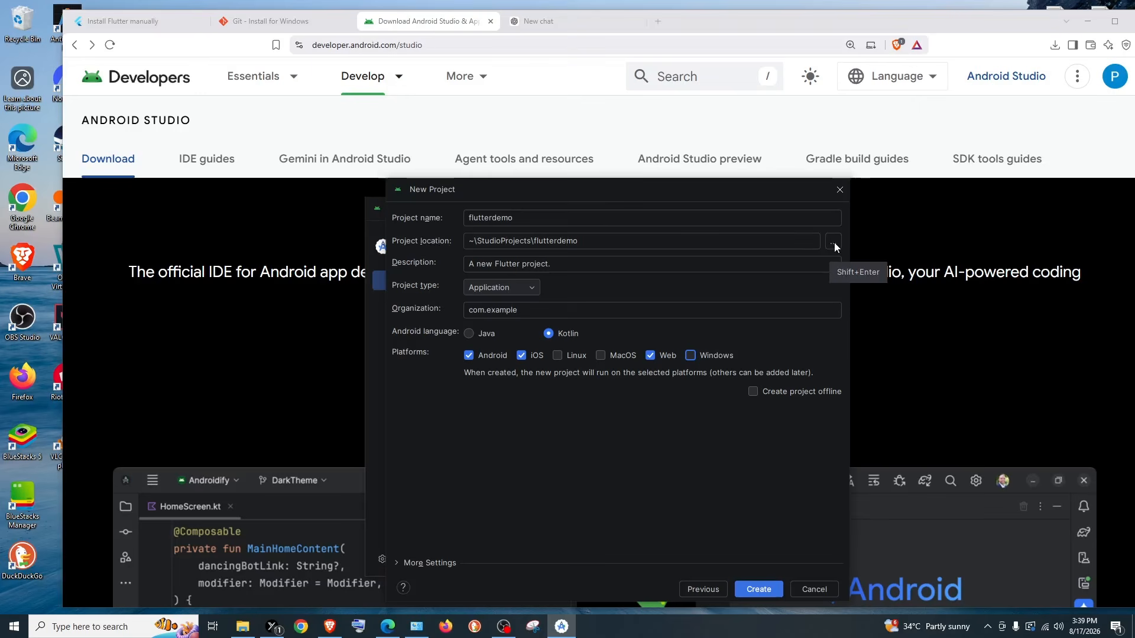
left_click(765, 590)
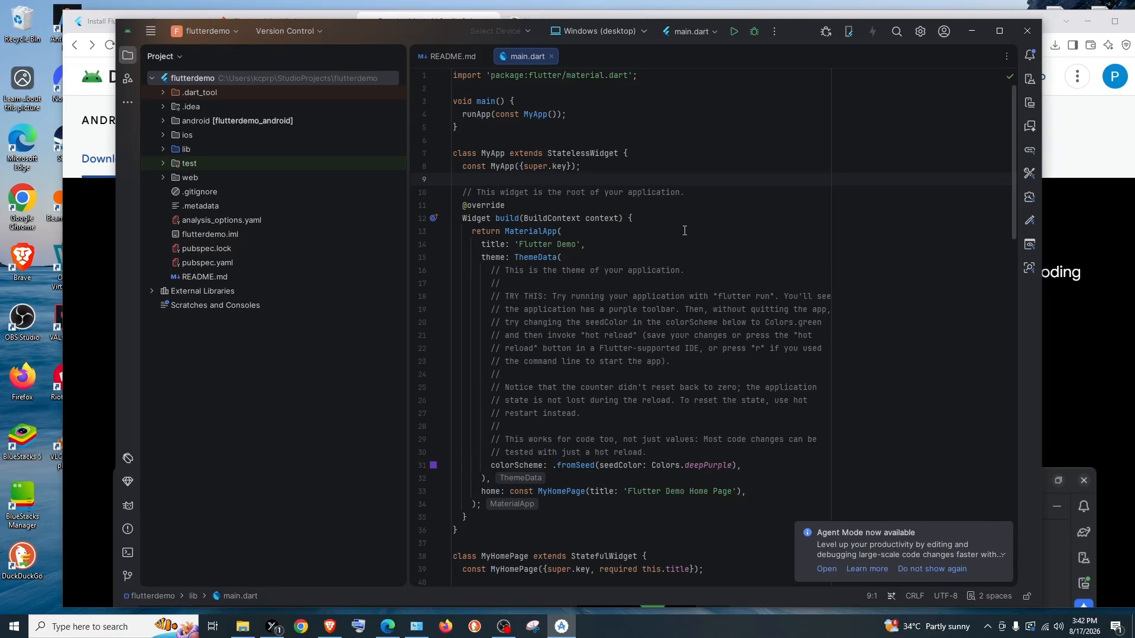
scroll(685, 231, "down", 11)
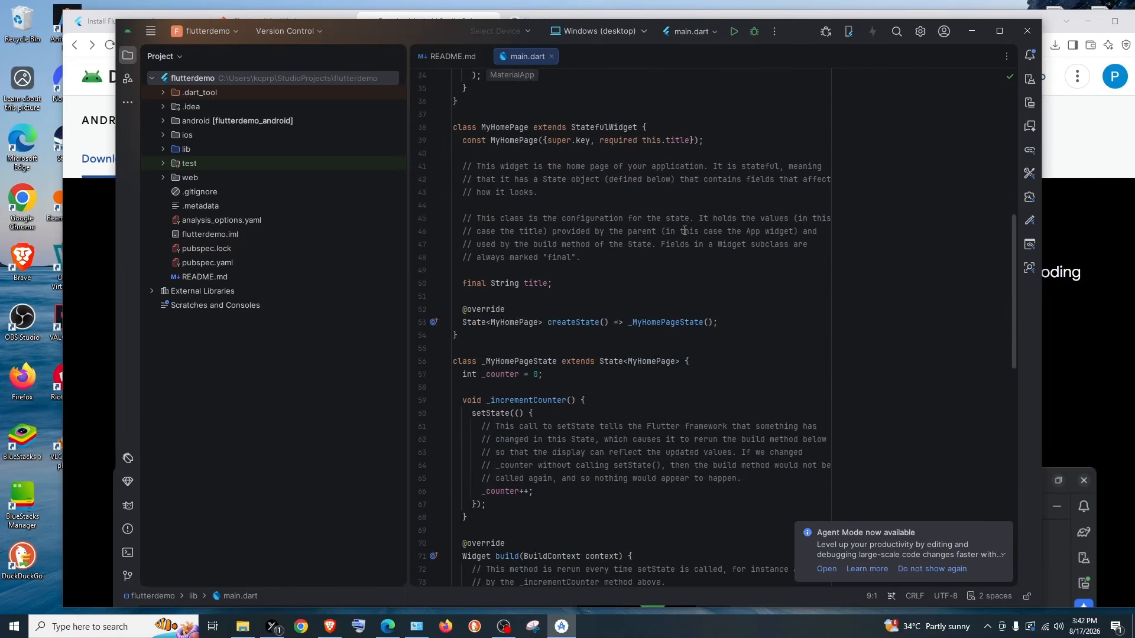
scroll(580, 377, "down", 2)
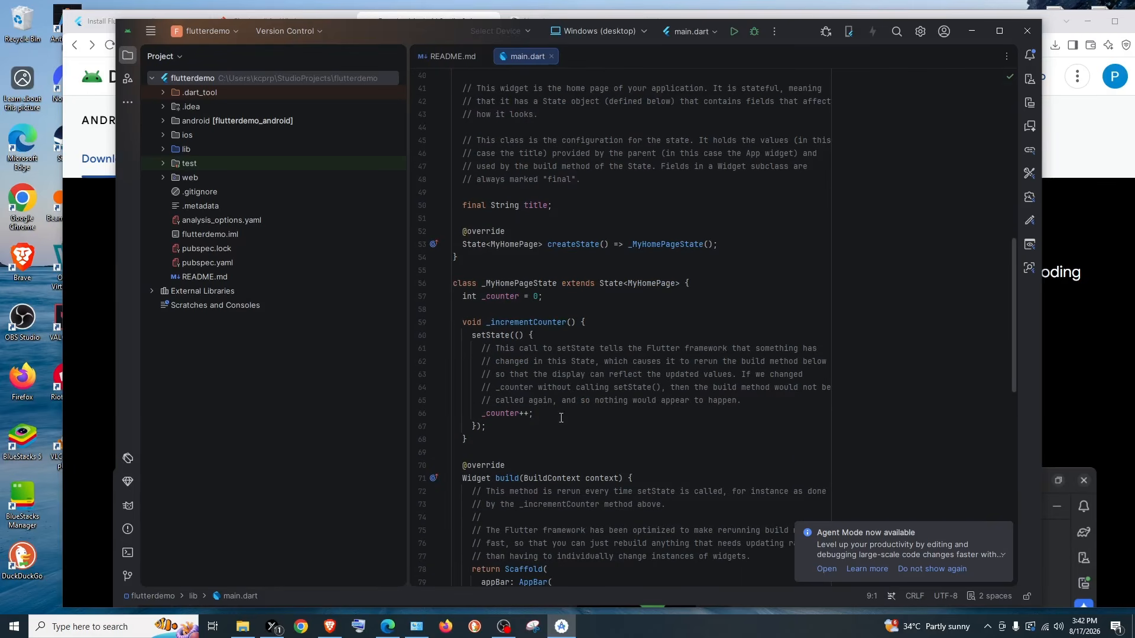
scroll(611, 386, "up", 13)
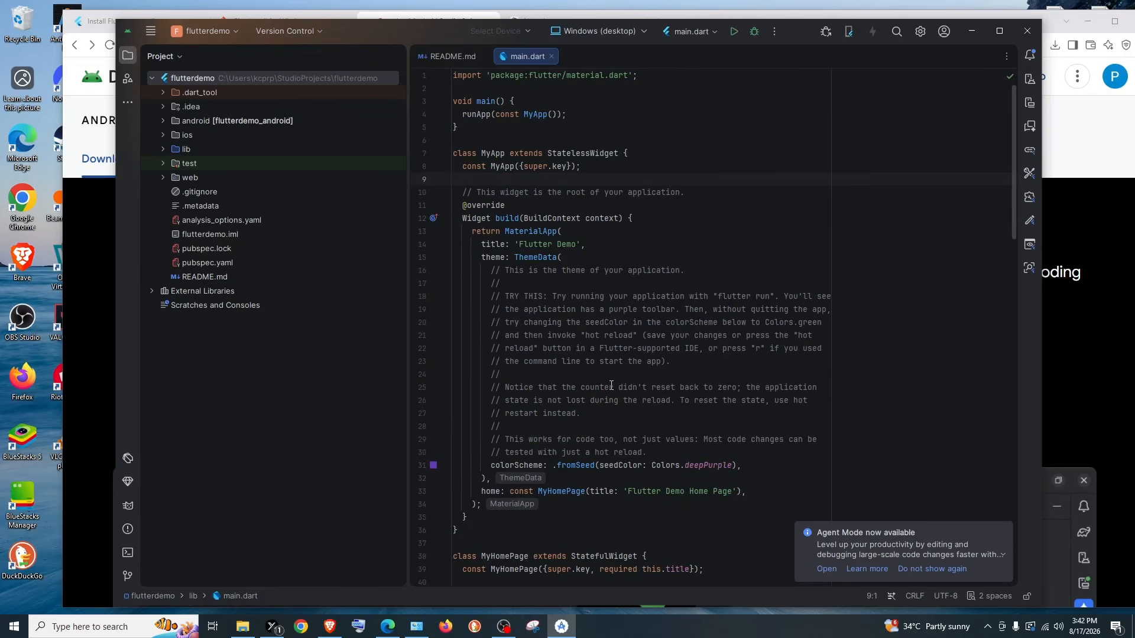
- Start creating a virtual device from the Device Manager and enable the Windows Hypervisor Platform
left_click(1030, 80)
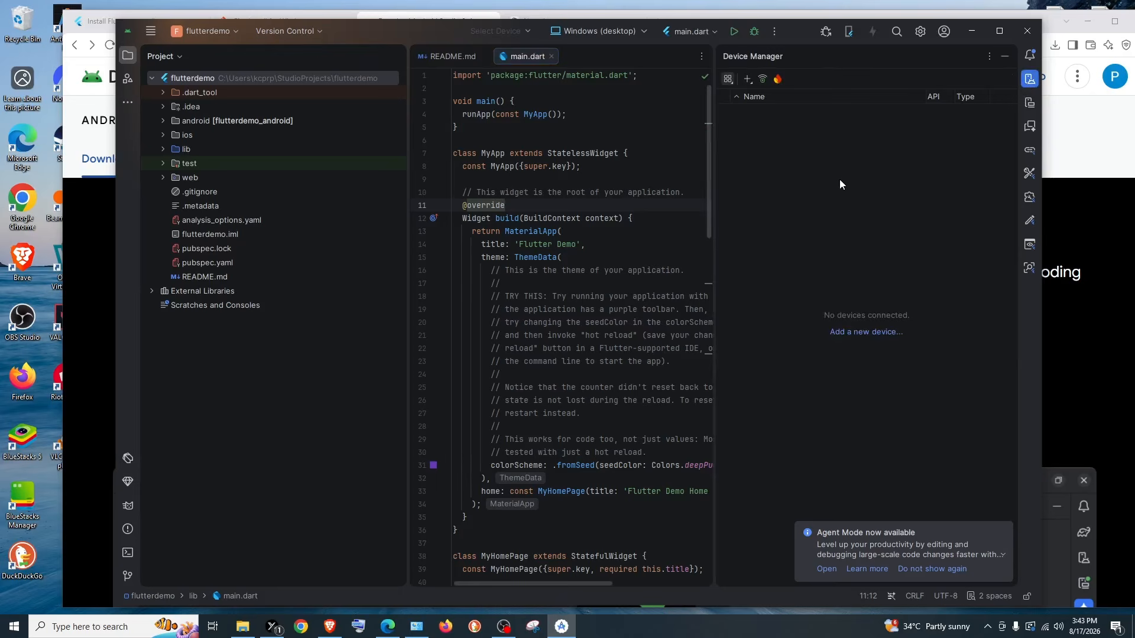
left_click(871, 333)
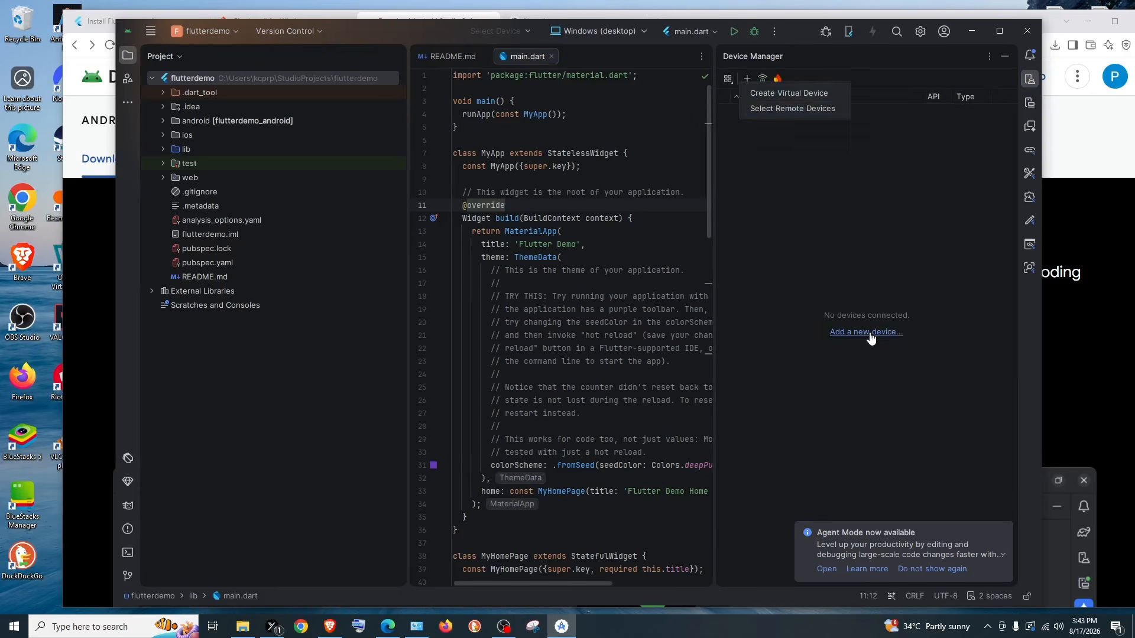
left_click(764, 94)
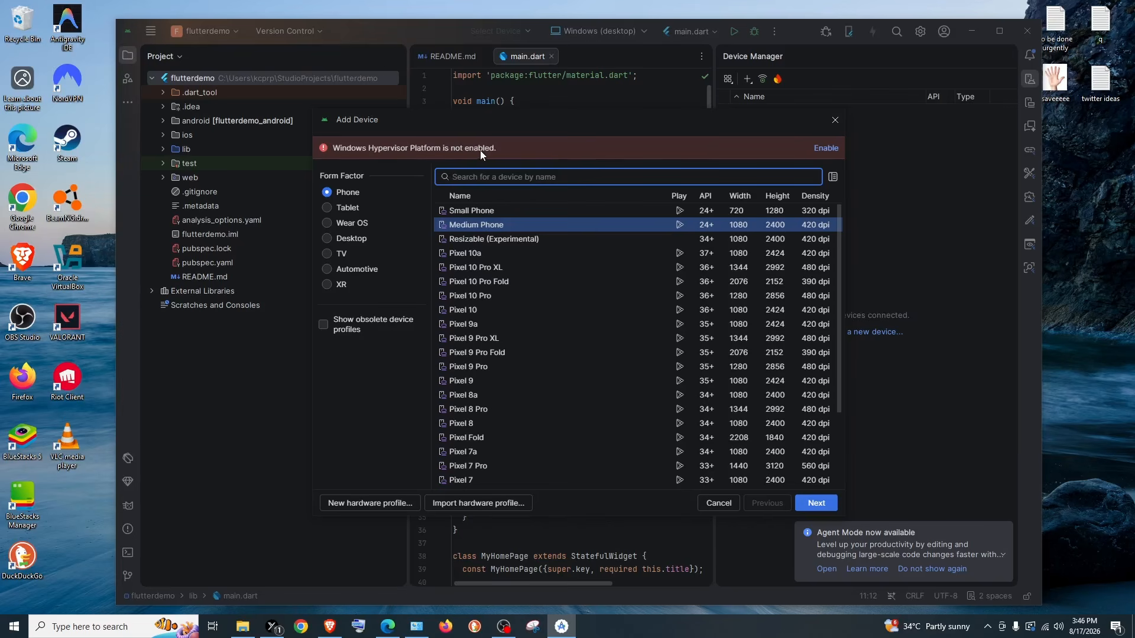
left_click(824, 151)
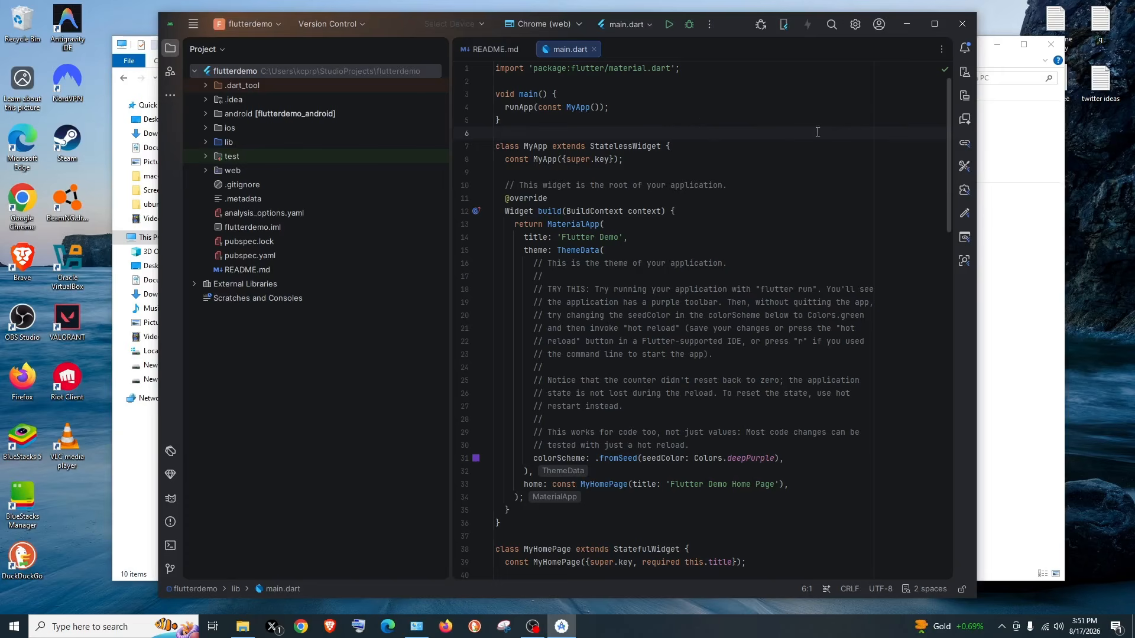
- Reopen the Device Manager and start creating a new virtual device
left_click(964, 72)
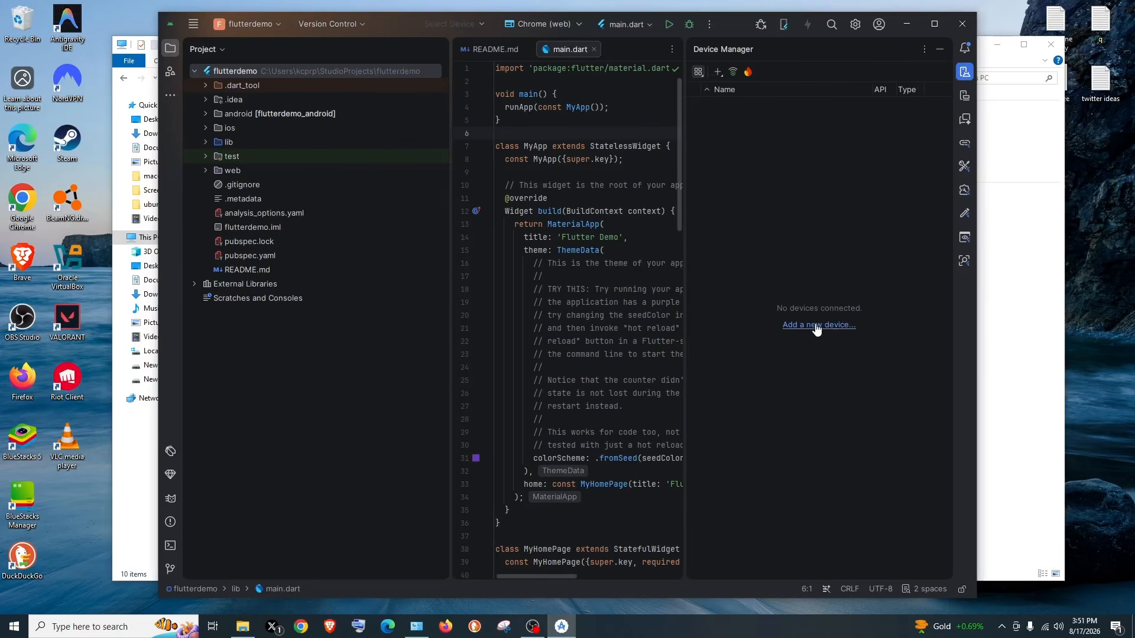
left_click(817, 326)
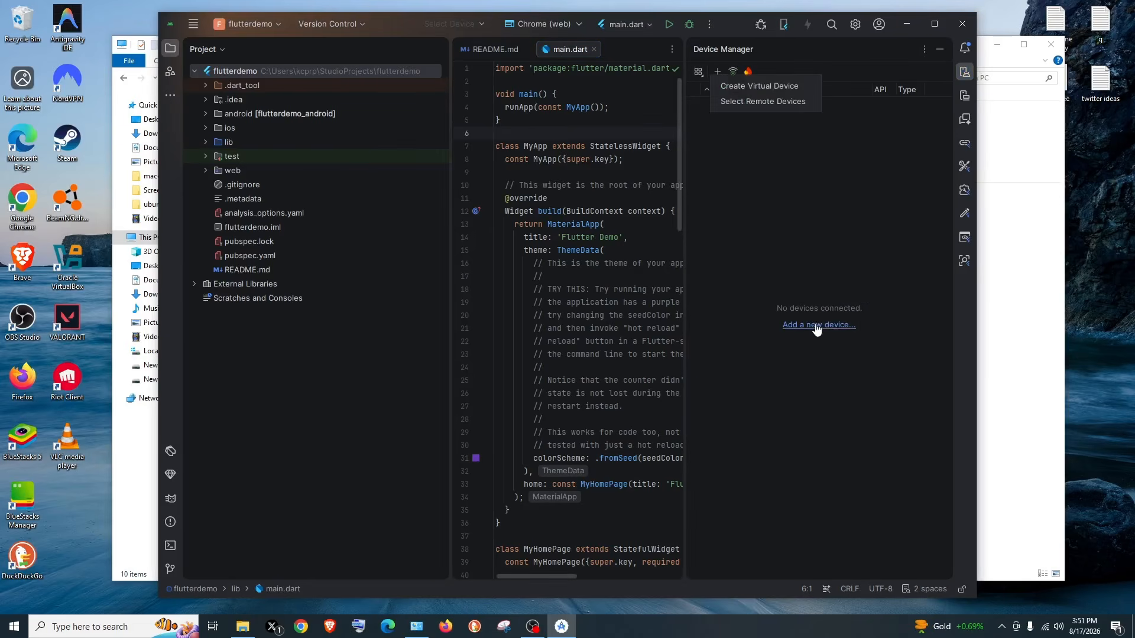
left_click(764, 87)
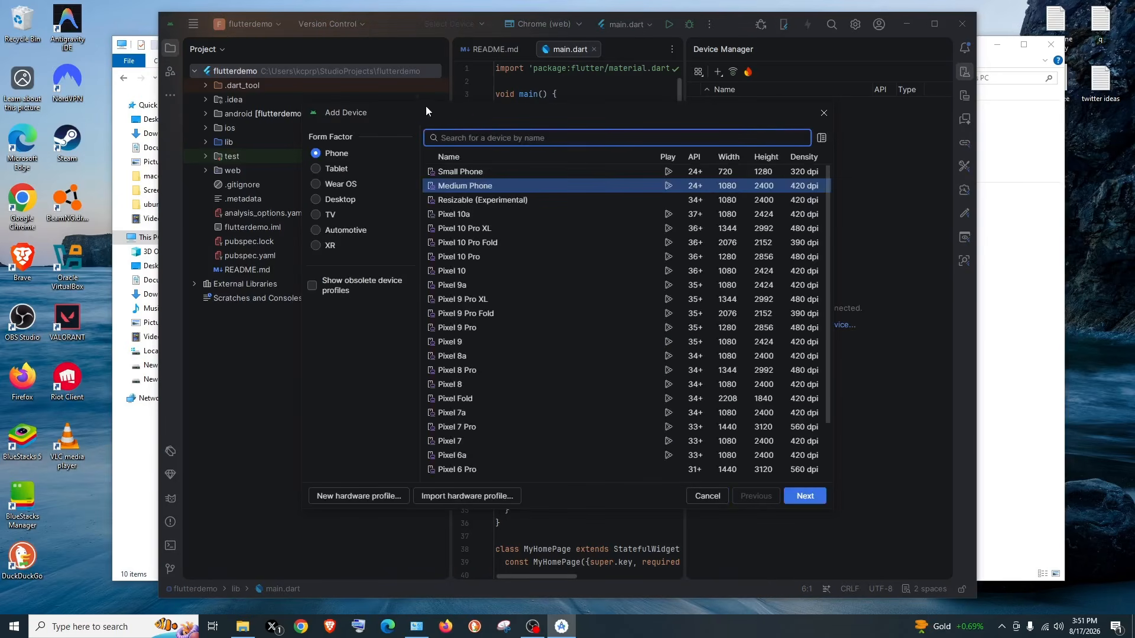
left_click_drag(459, 108, 475, 113)
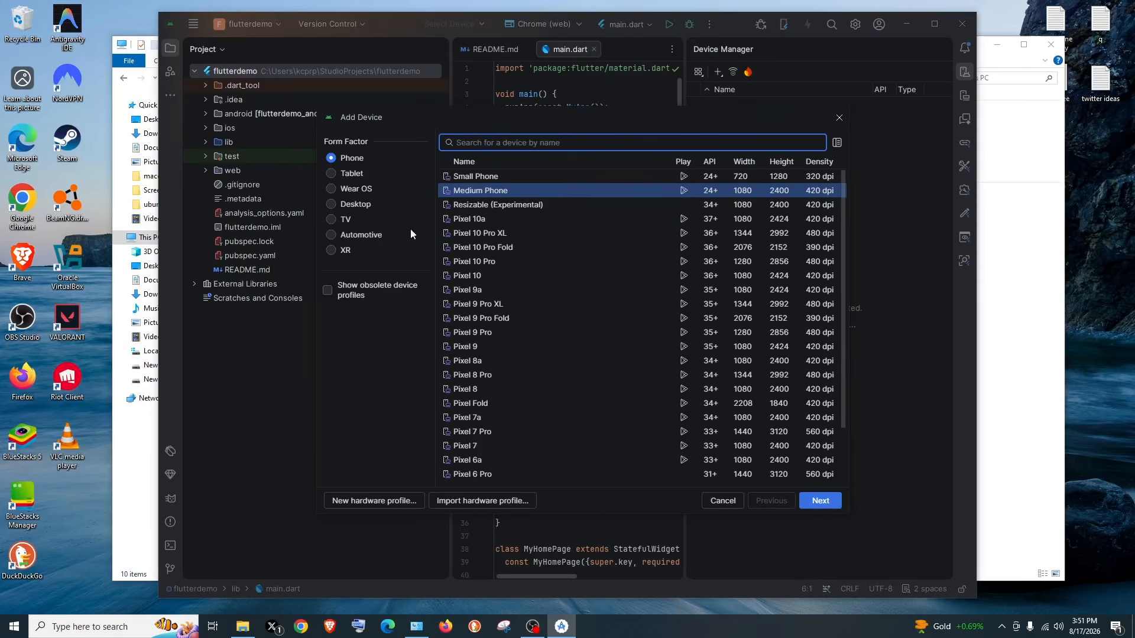
- Look through the device profiles for the Tablet, Wear OS, Desktop, TV, Automotive and XR form factors and return to Phone
left_click(356, 172)
left_click(361, 190)
left_click(356, 205)
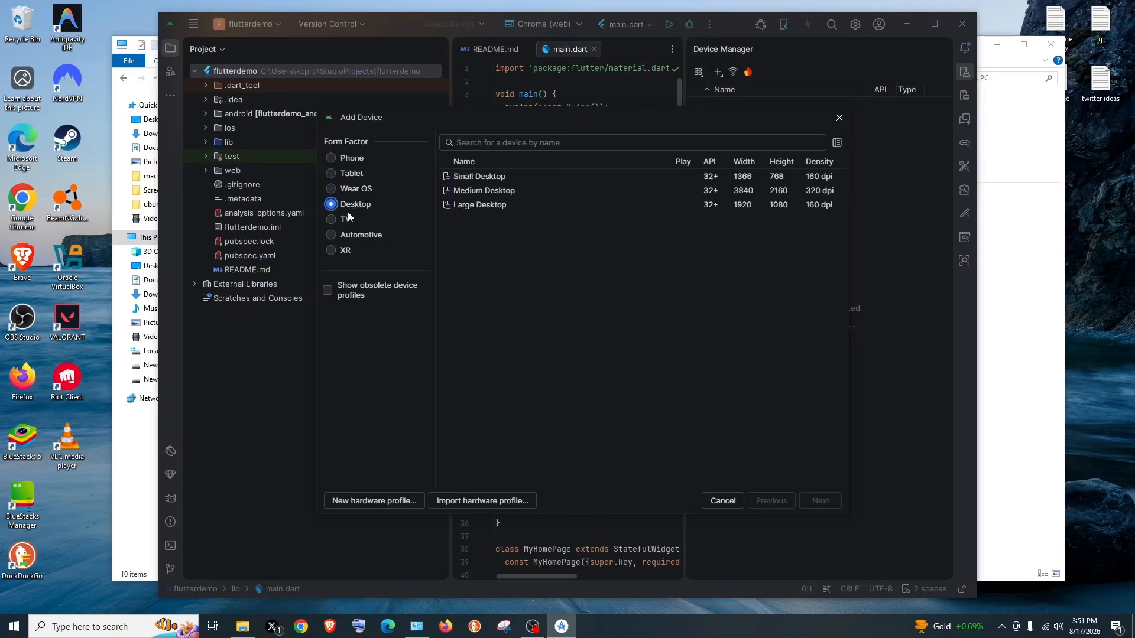
left_click(343, 222)
left_click(356, 236)
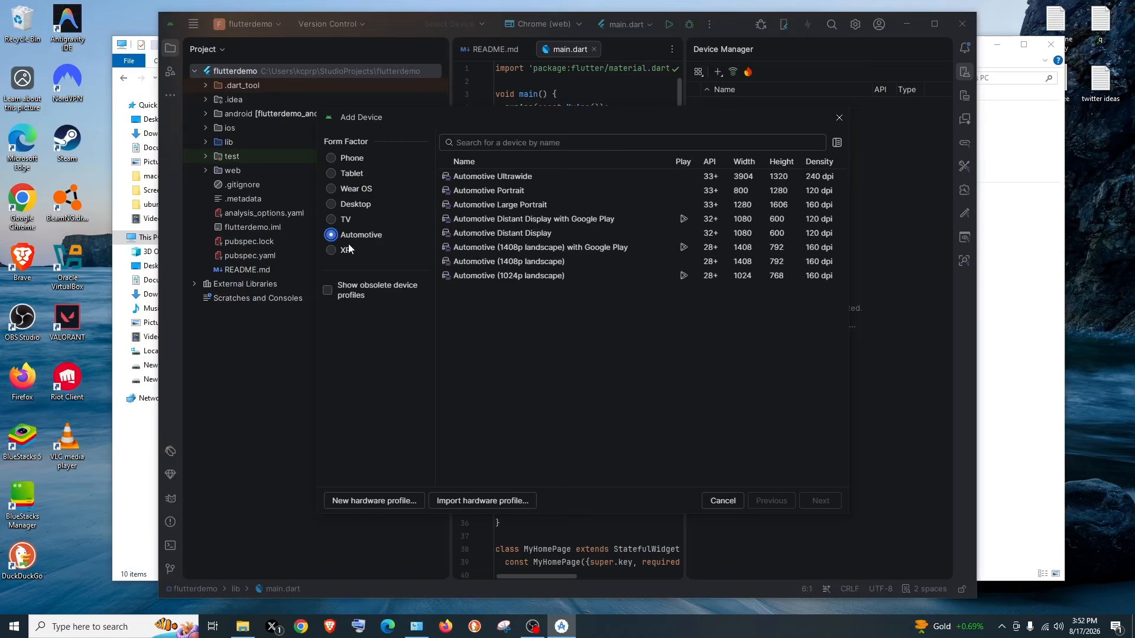
left_click(345, 250)
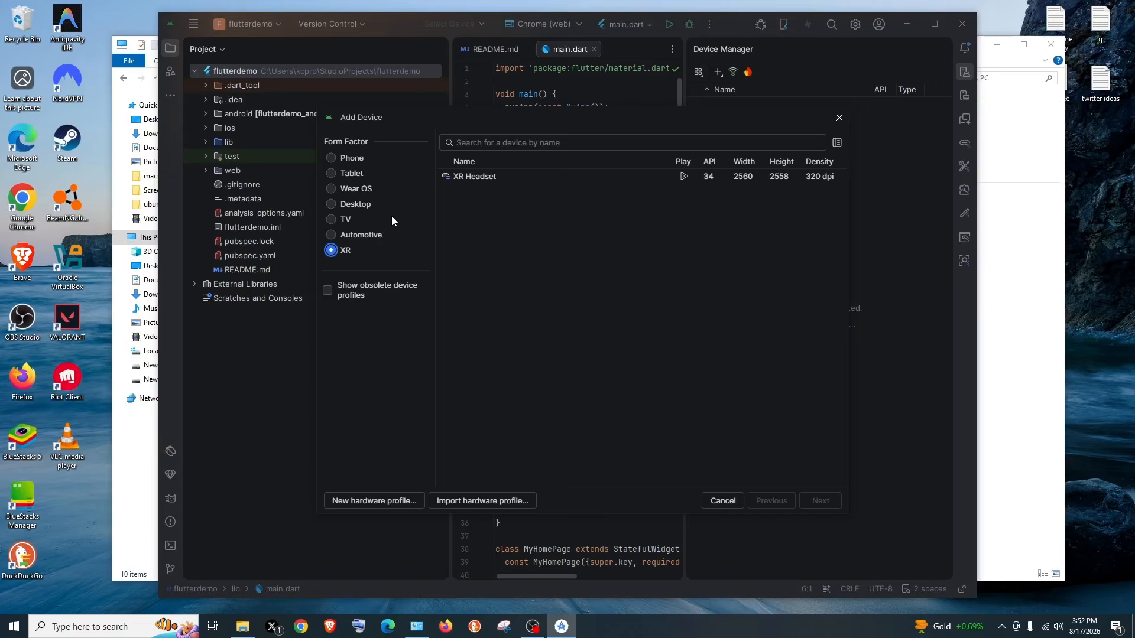
left_click(351, 158)
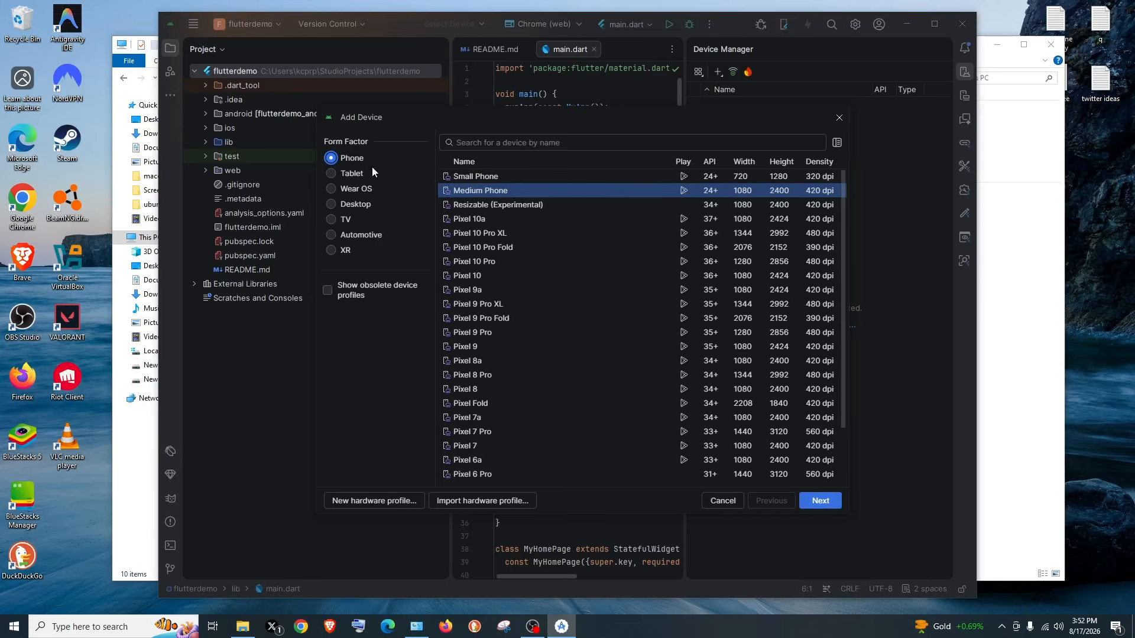
- Choose the Pixel 10 Pro phone profile for the virtual device and continue to its configuration
scroll(480, 279, "down", 2)
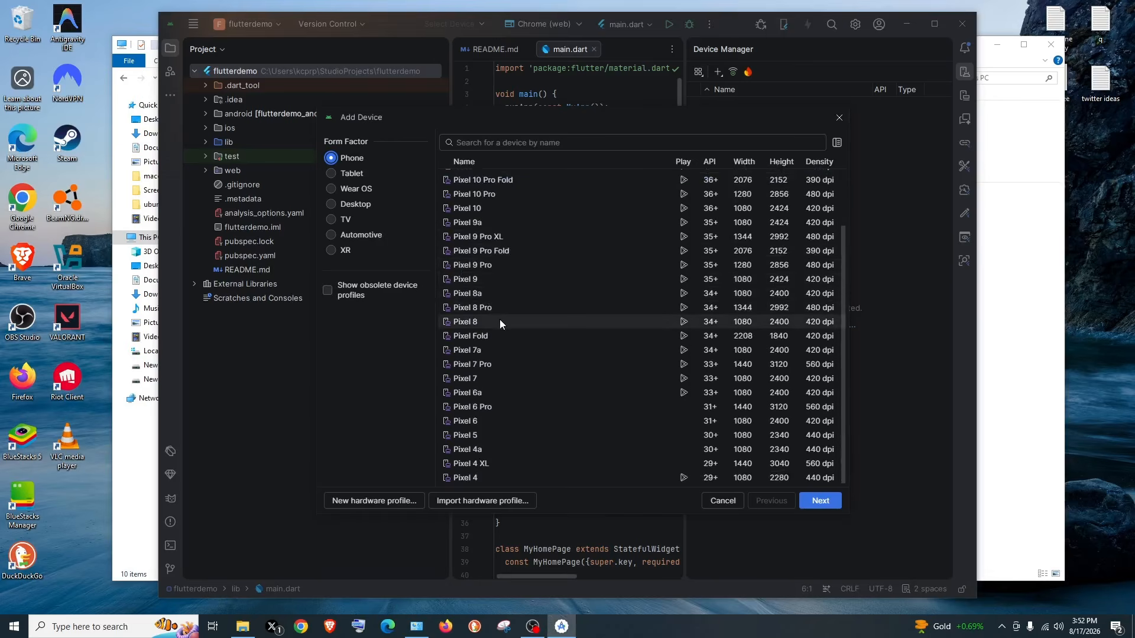
scroll(499, 319, "up", 2)
left_click(481, 260)
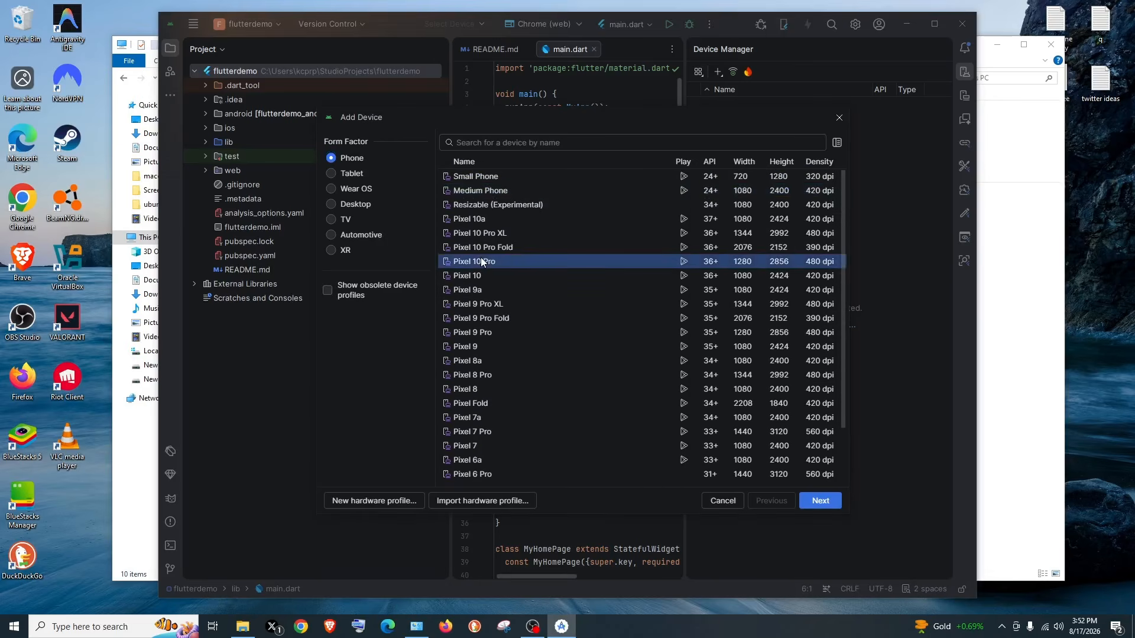
left_click(490, 231)
left_click(484, 218)
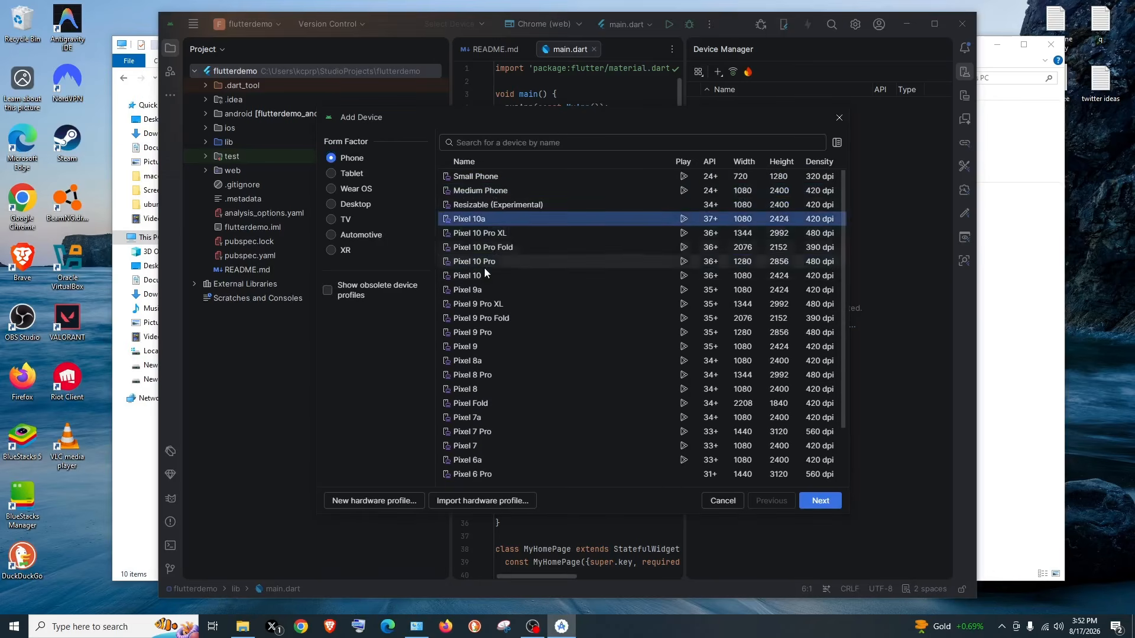
left_click(487, 277)
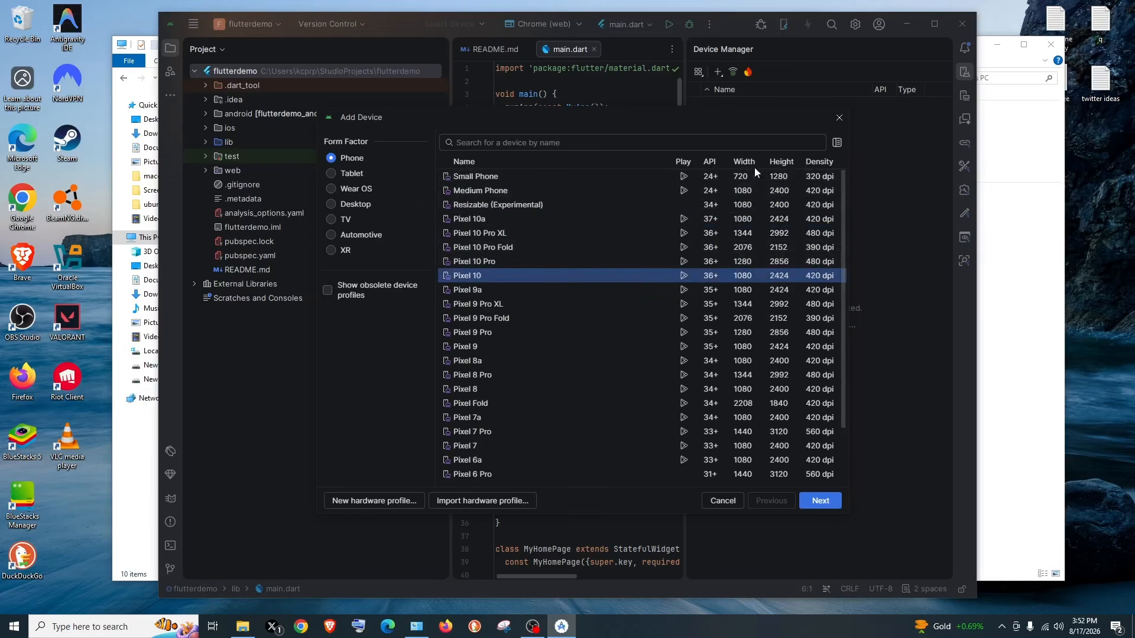
left_click(481, 264)
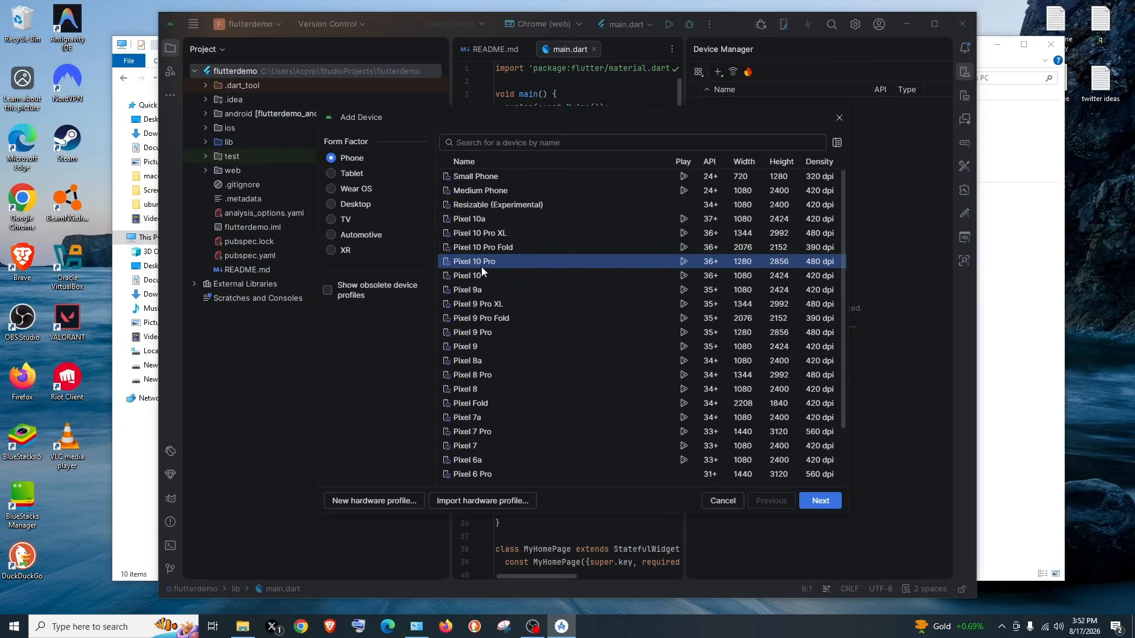
scroll(507, 254, "down", 2)
scroll(507, 262, "up", 2)
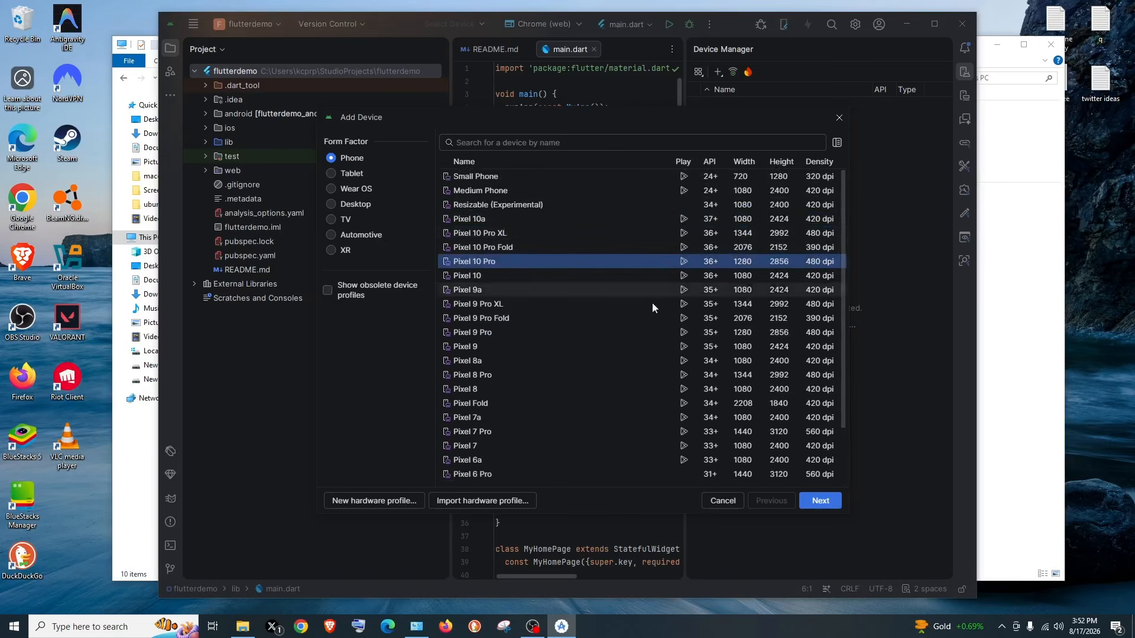
left_click(824, 504)
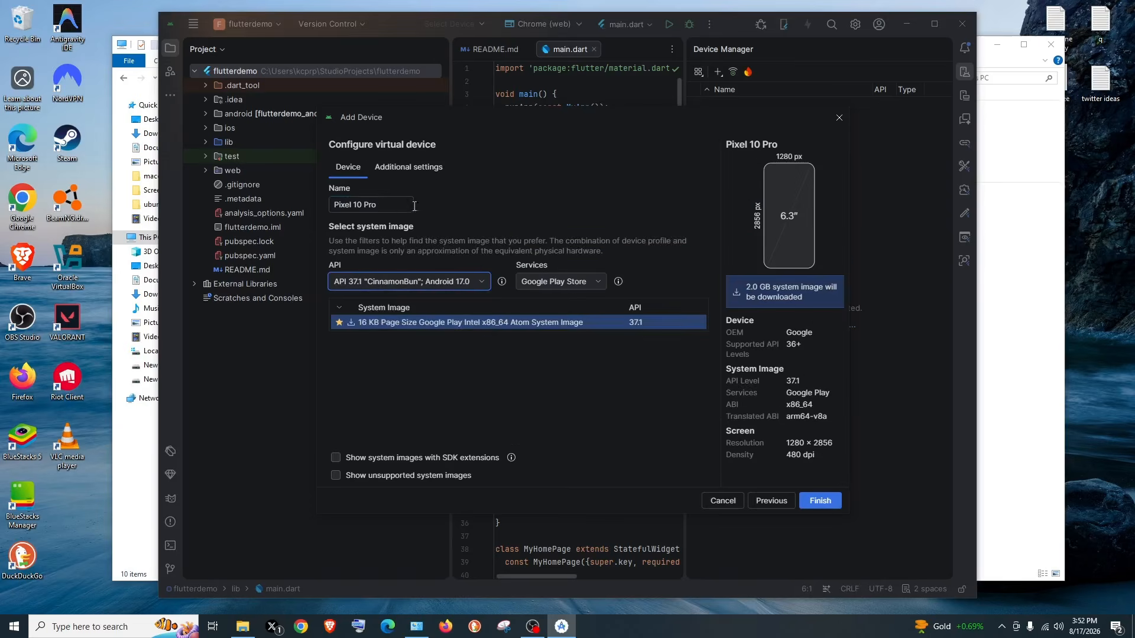
- Review the API and services choices and the additional camera, network, storage and performance settings, keeping the defaults
left_click(367, 284)
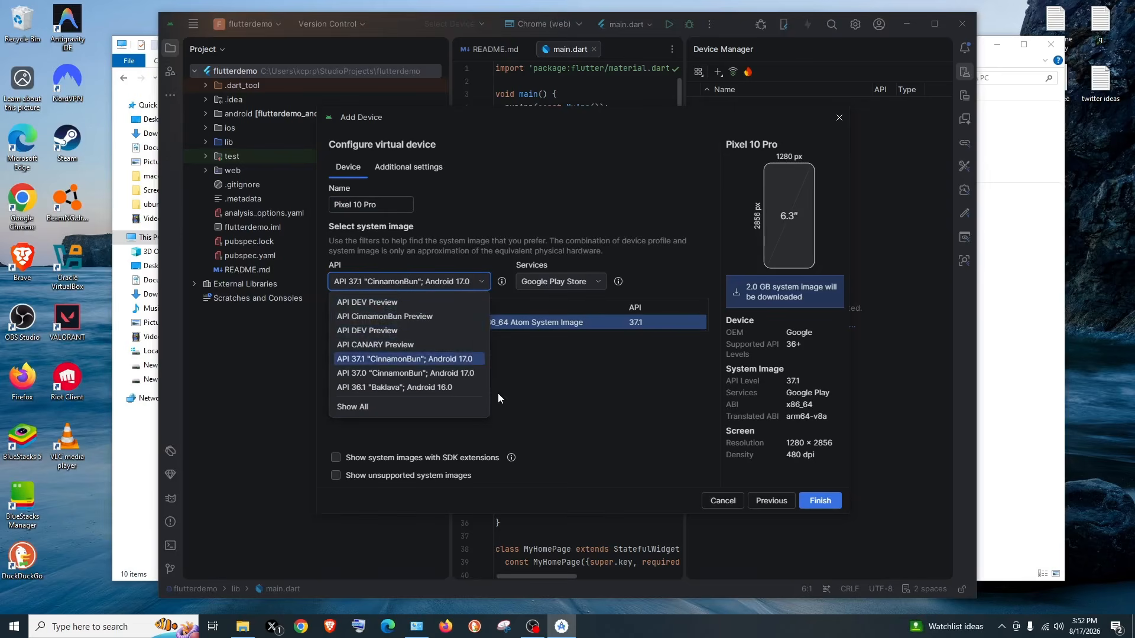
left_click(575, 383)
left_click(559, 277)
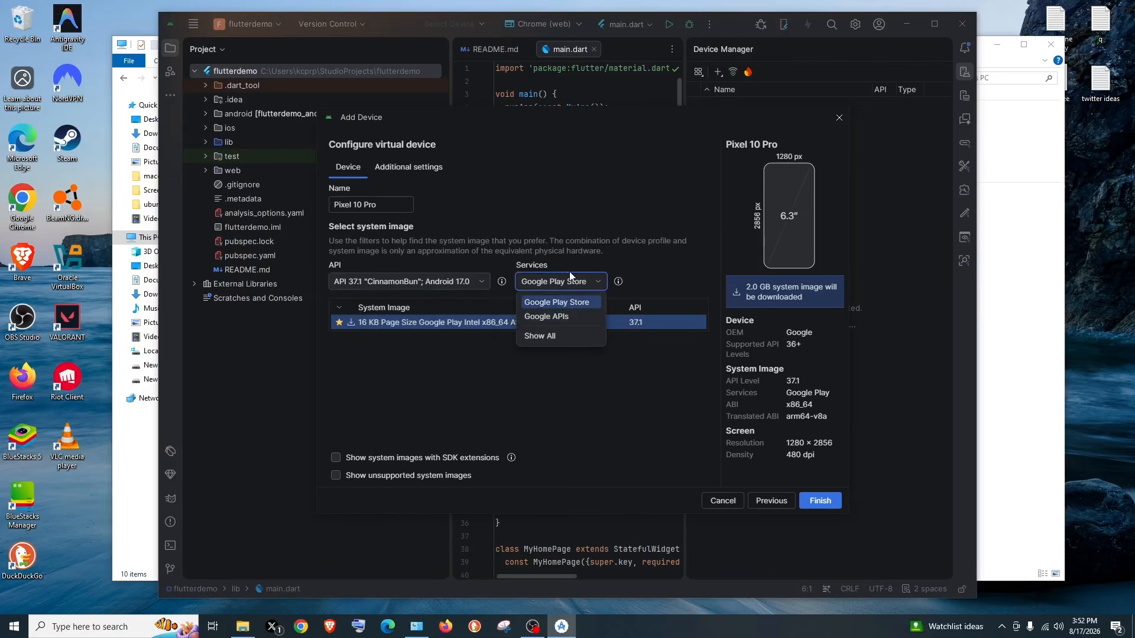
key("Escape")
left_click(400, 169)
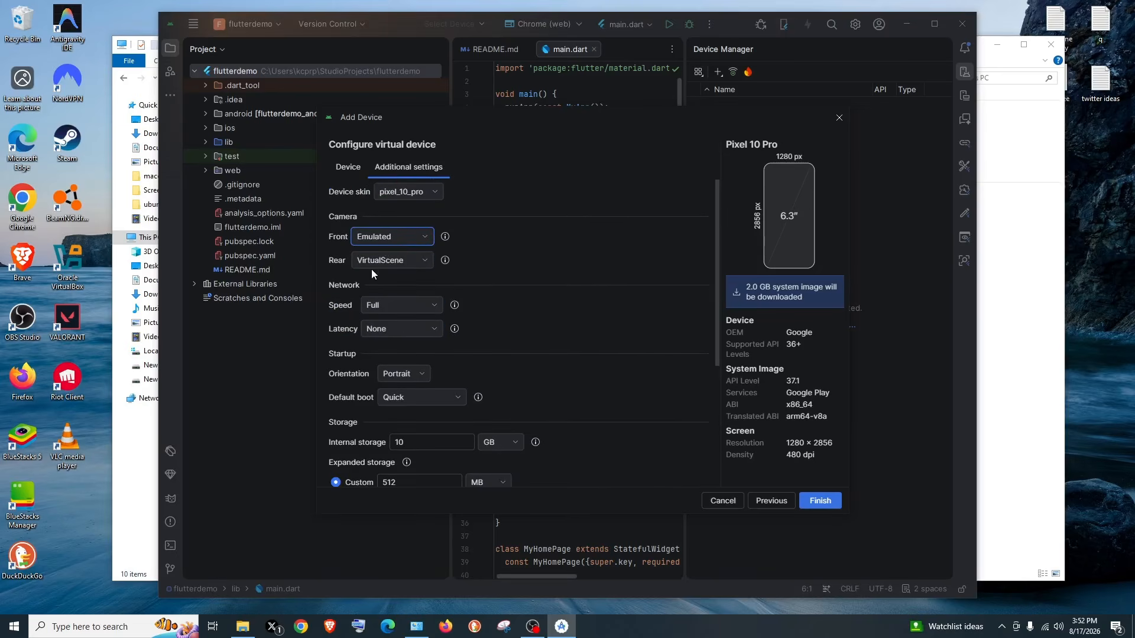
scroll(337, 273, "down", 5)
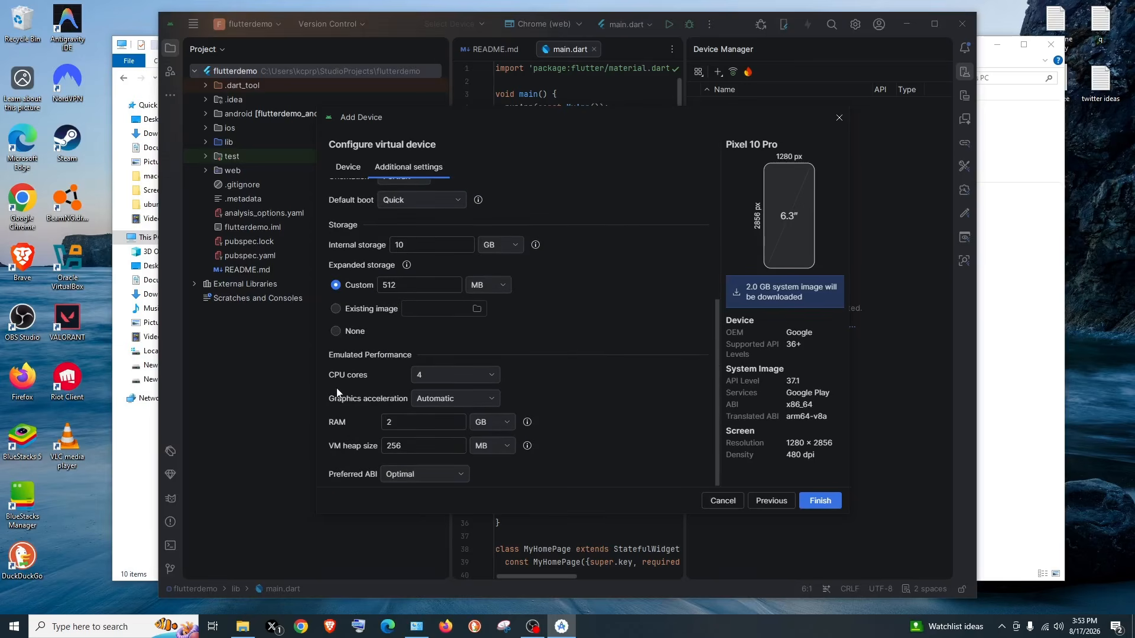
scroll(345, 374, "up", 5)
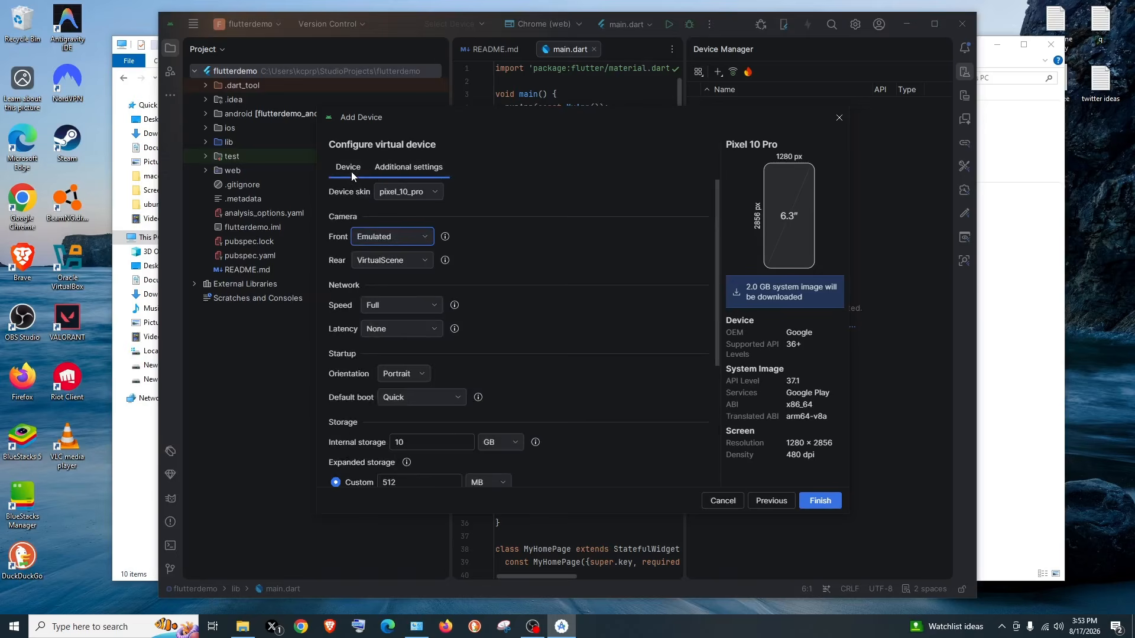
left_click(351, 168)
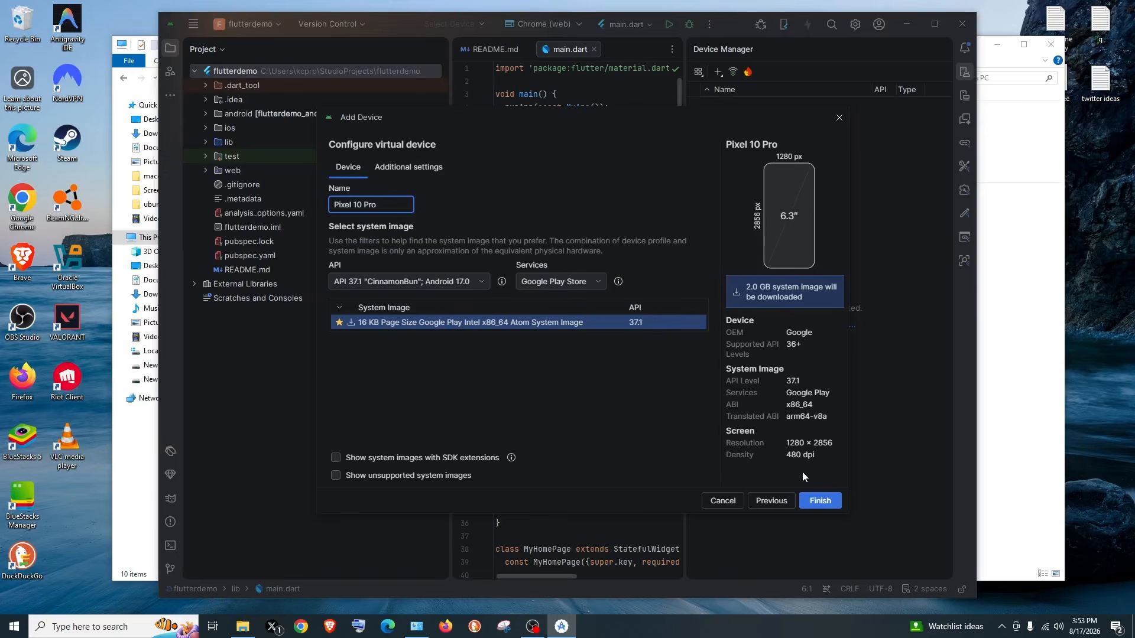
- Create the Pixel 10 Pro device, downloading the 16 KB Page Size Google Play Intel x86_64 Atom System Image
left_click(821, 501)
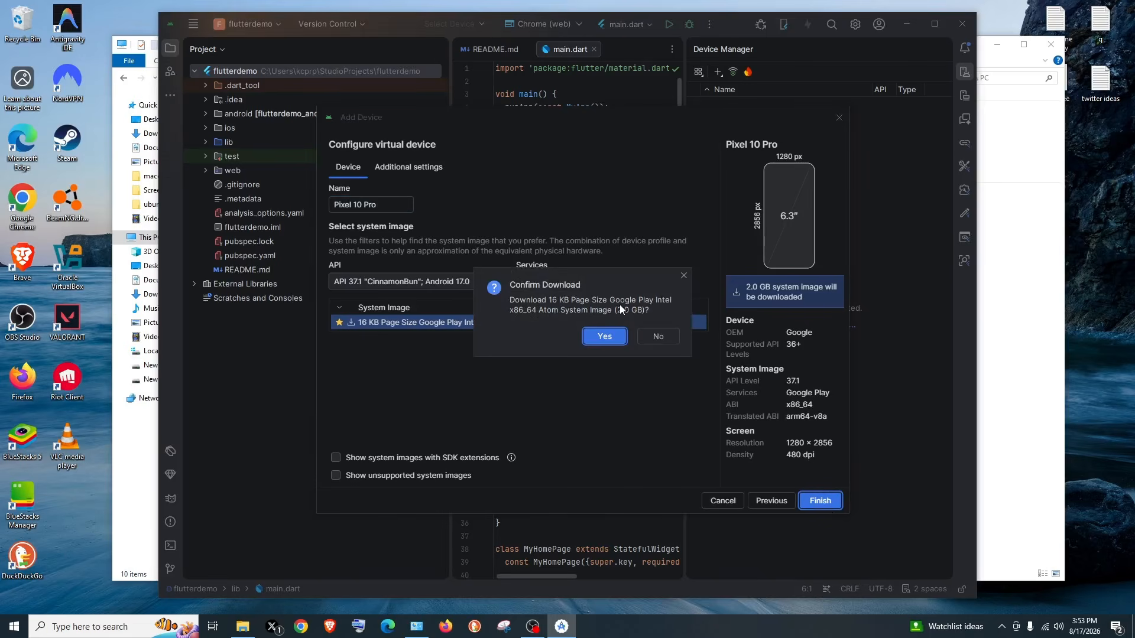
left_click(603, 338)
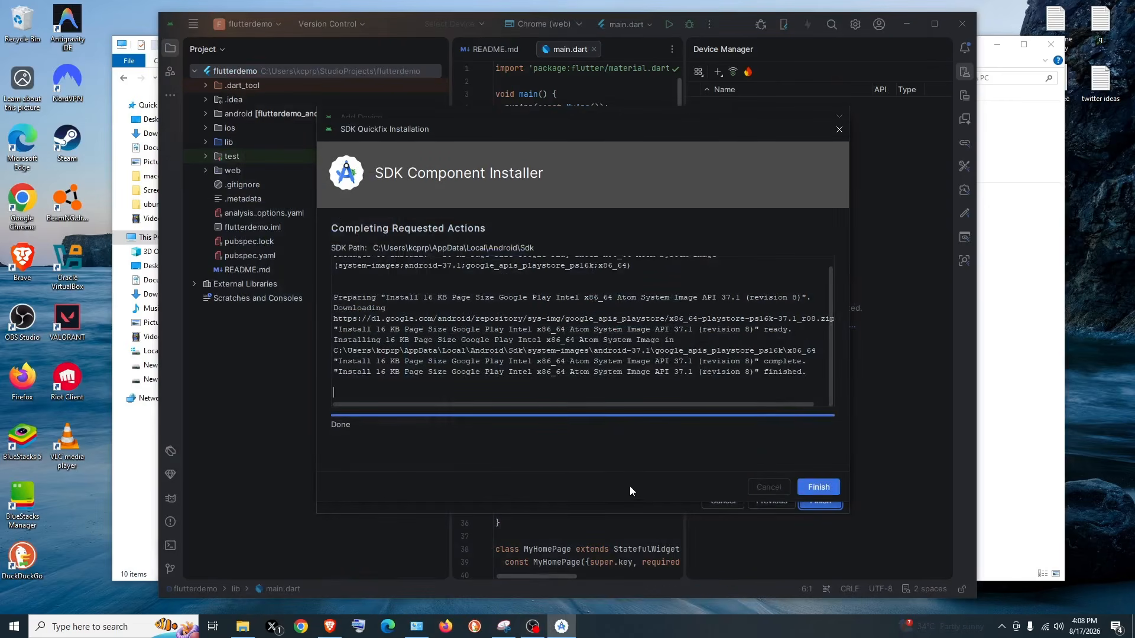
left_click(819, 487)
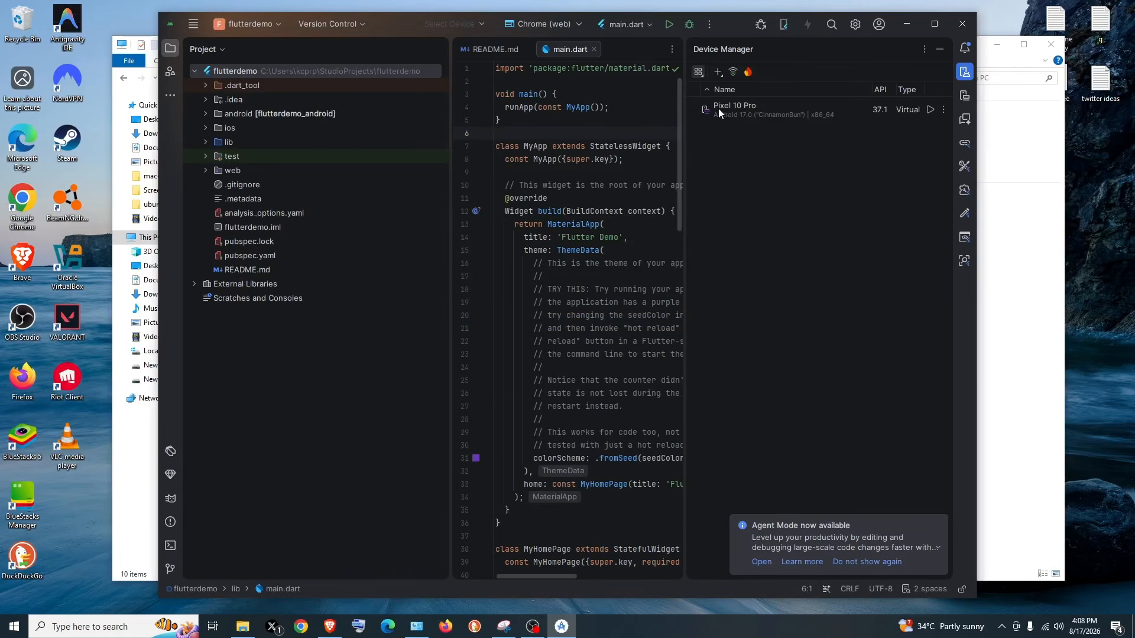
- Start the Pixel 10 Pro virtual device, then enlarge the emulator view and narrow the project tree
left_click(930, 111)
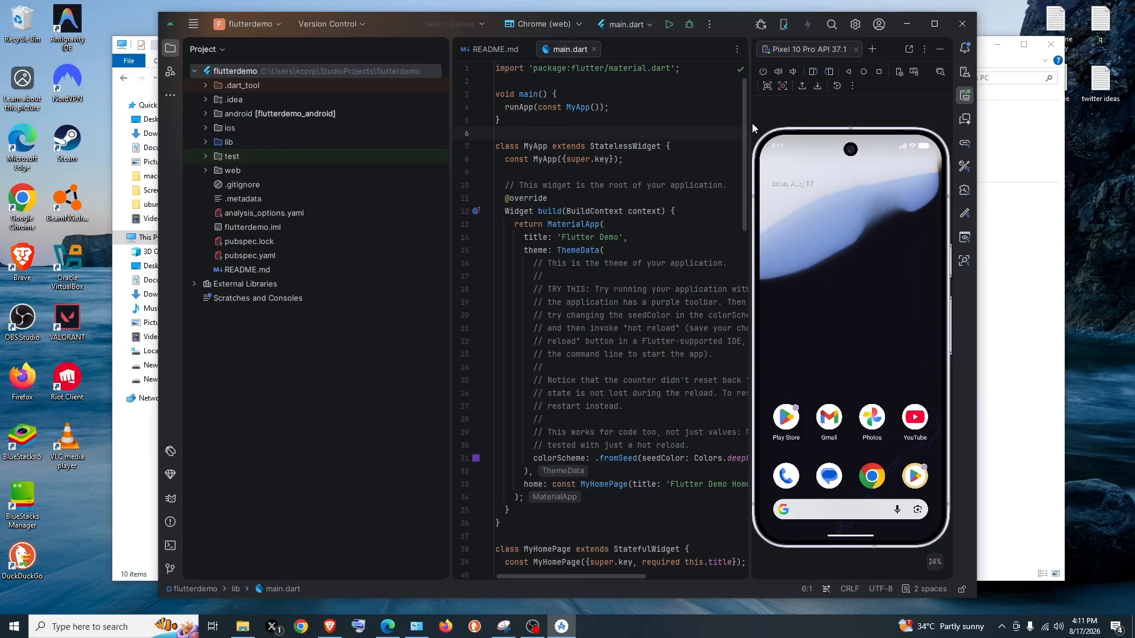
left_click_drag(750, 128, 648, 128)
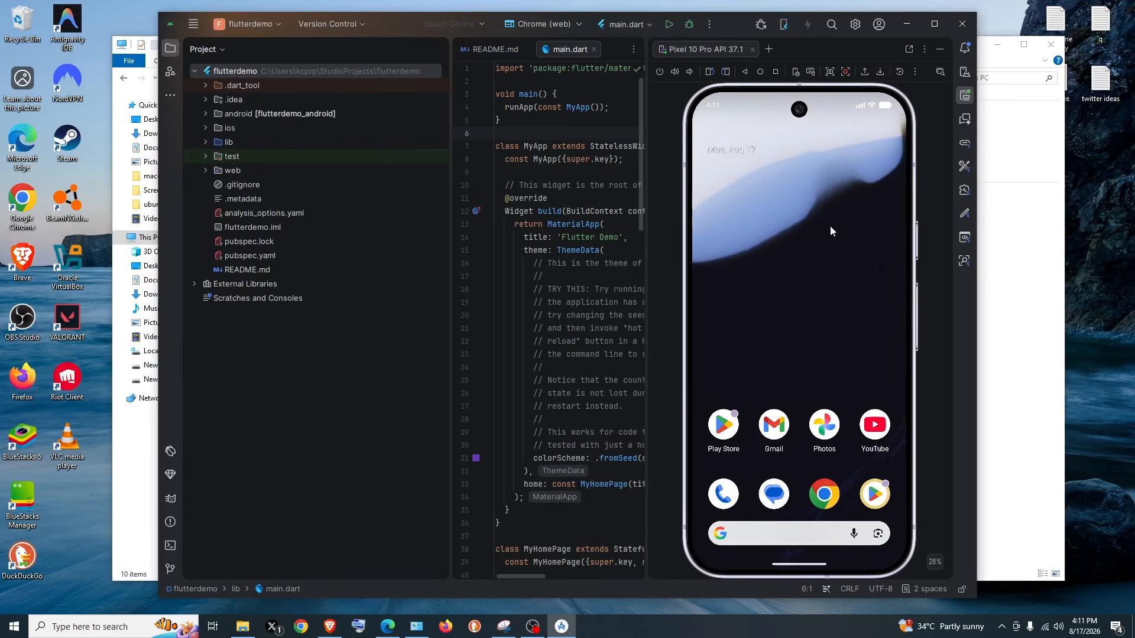
left_click_drag(450, 210, 322, 217)
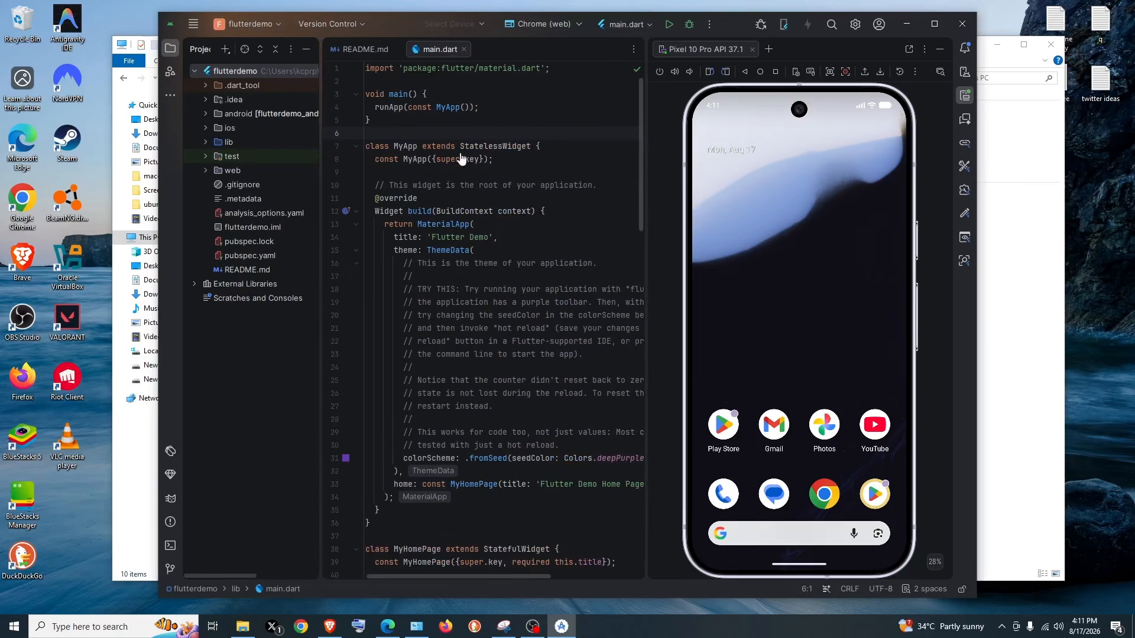
- Set Pixel 10 Pro (mobile) as the target device and run main.dart on it
left_click(539, 25)
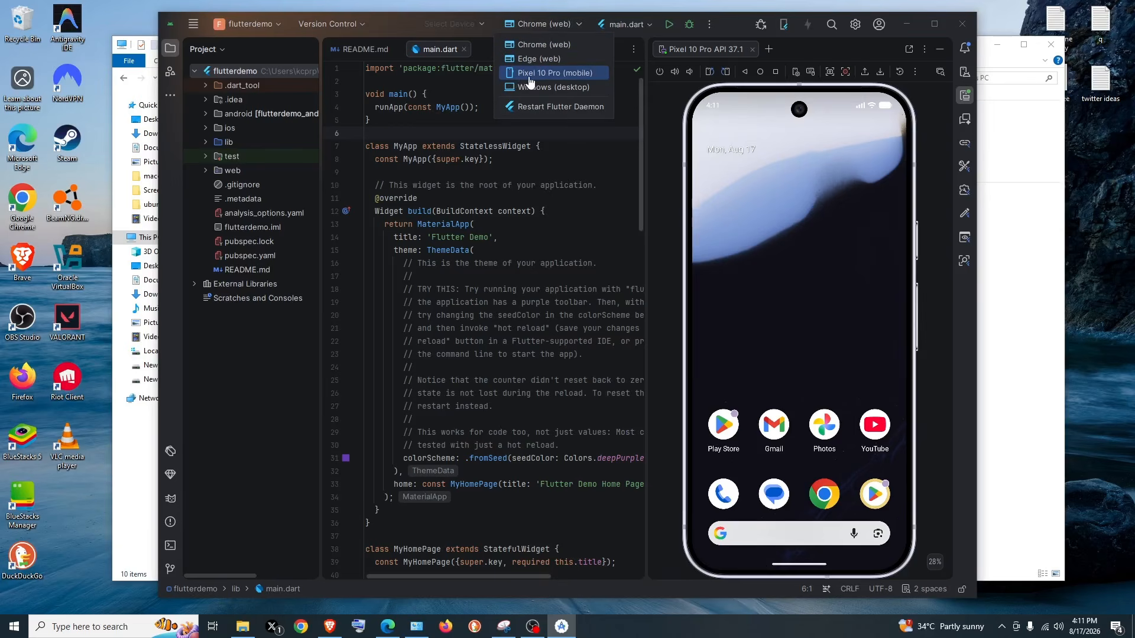
left_click(573, 75)
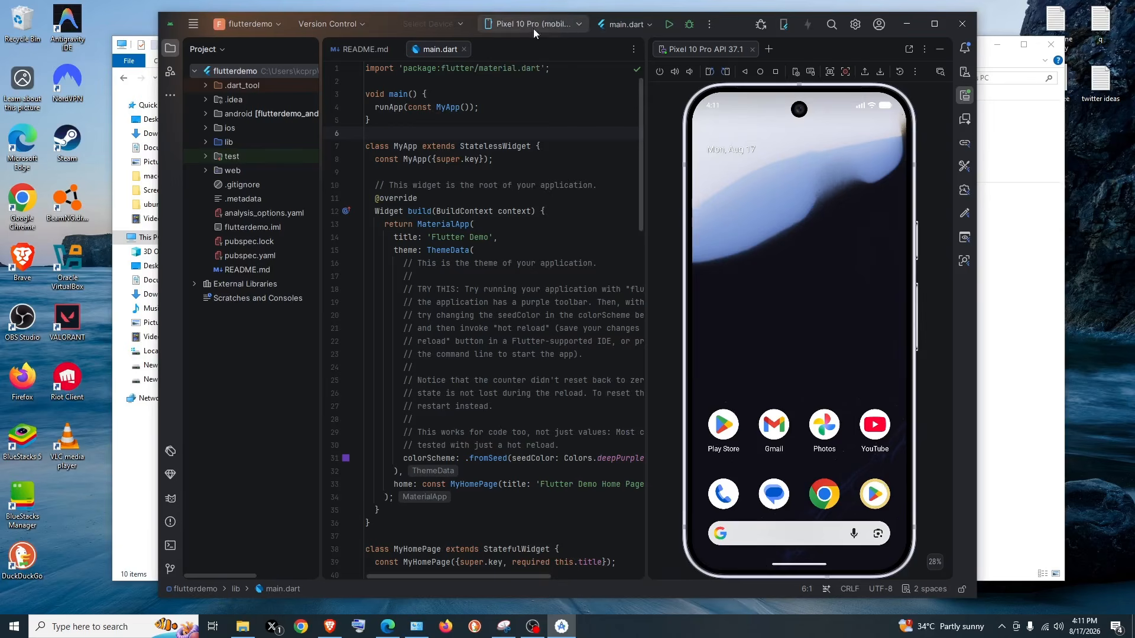
left_click(670, 27)
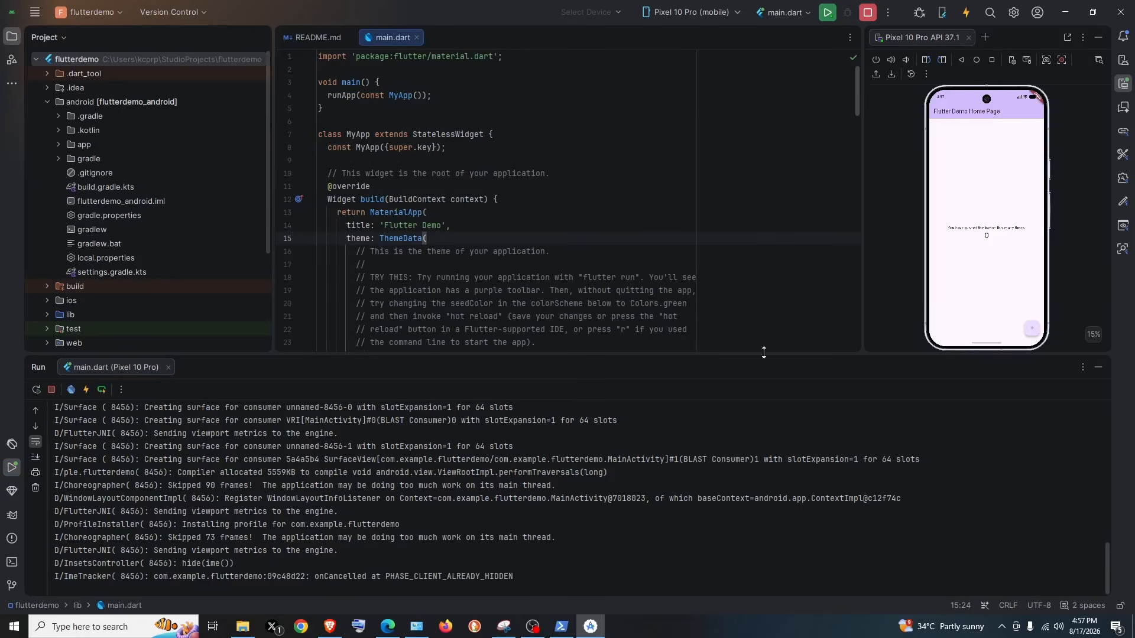
- Enlarge the running emulator's view and test the demo app by incrementing its counter four times
left_click_drag(867, 354, 828, 469)
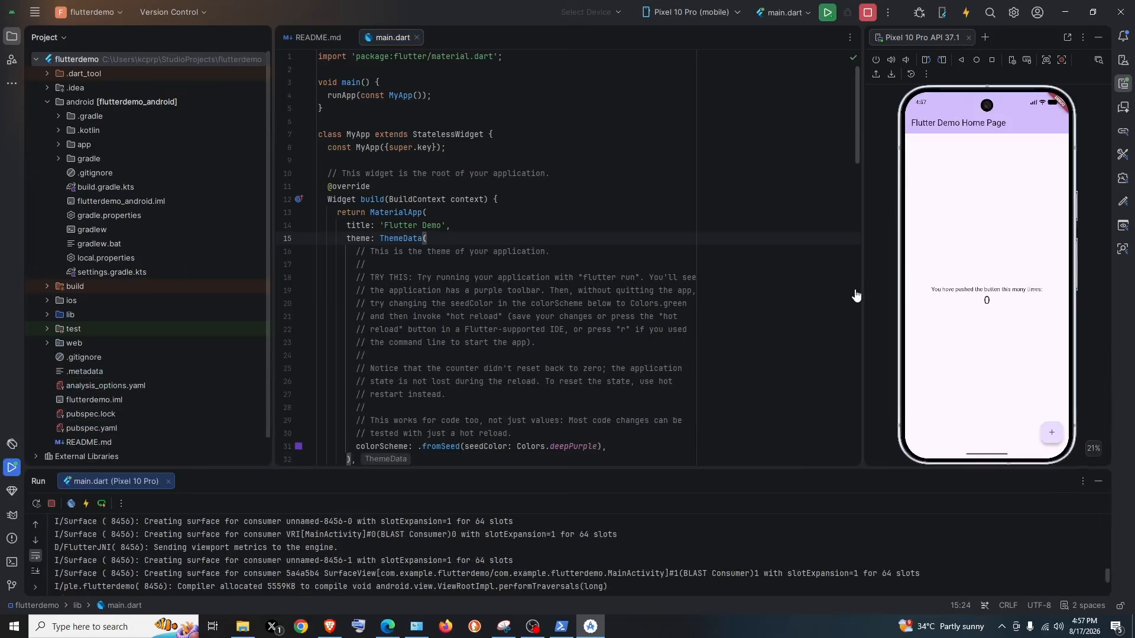
left_click_drag(860, 292, 776, 275)
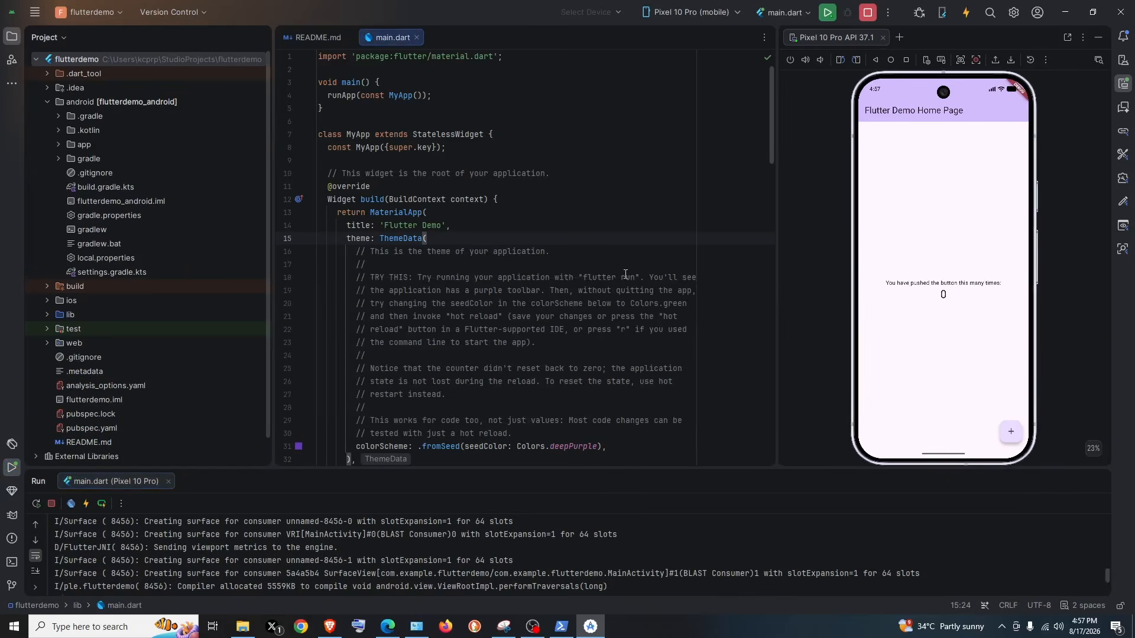
left_click(1011, 435)
left_click(1011, 435)
left_click(1011, 435)
left_click(1011, 435)
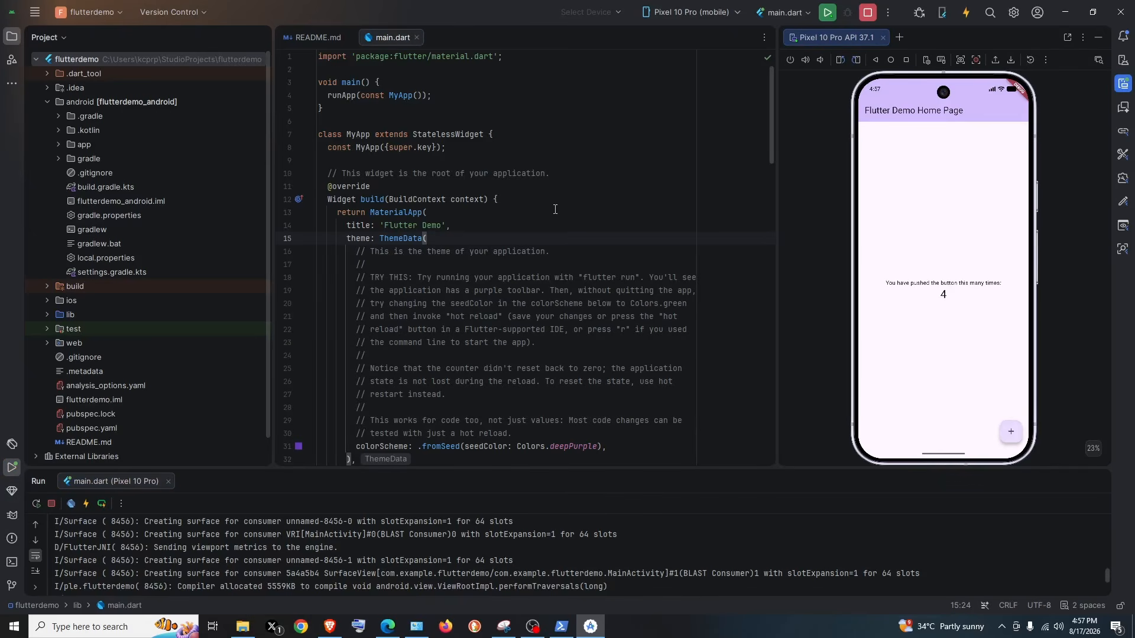
- Search main.dart for the text "you have"
scroll(555, 209, "down", 14)
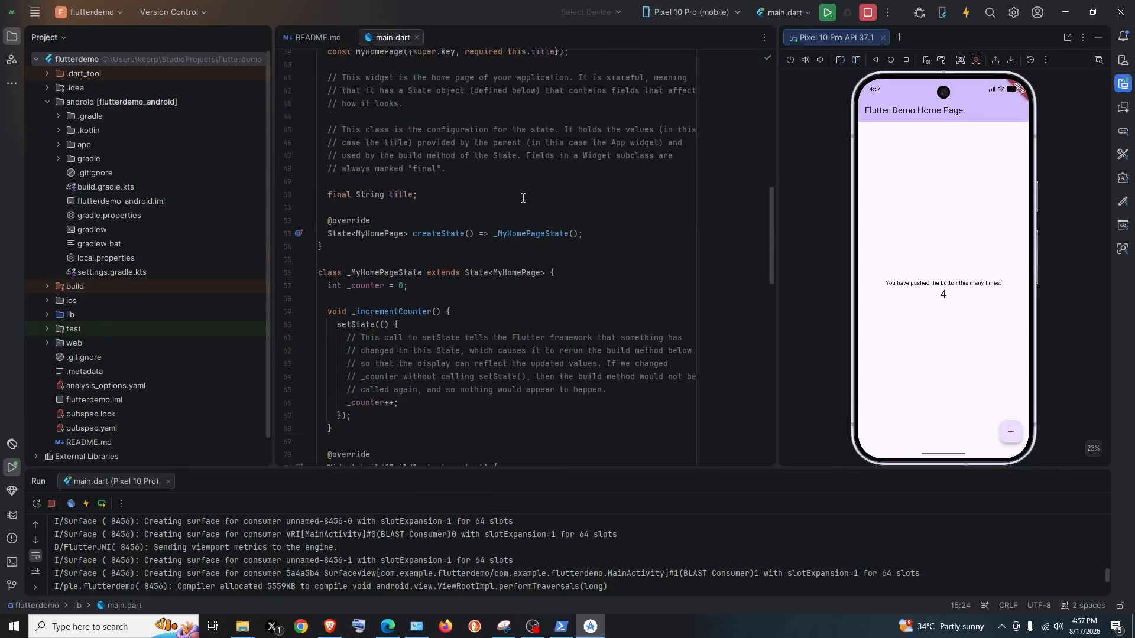
scroll(523, 198, "down", 5)
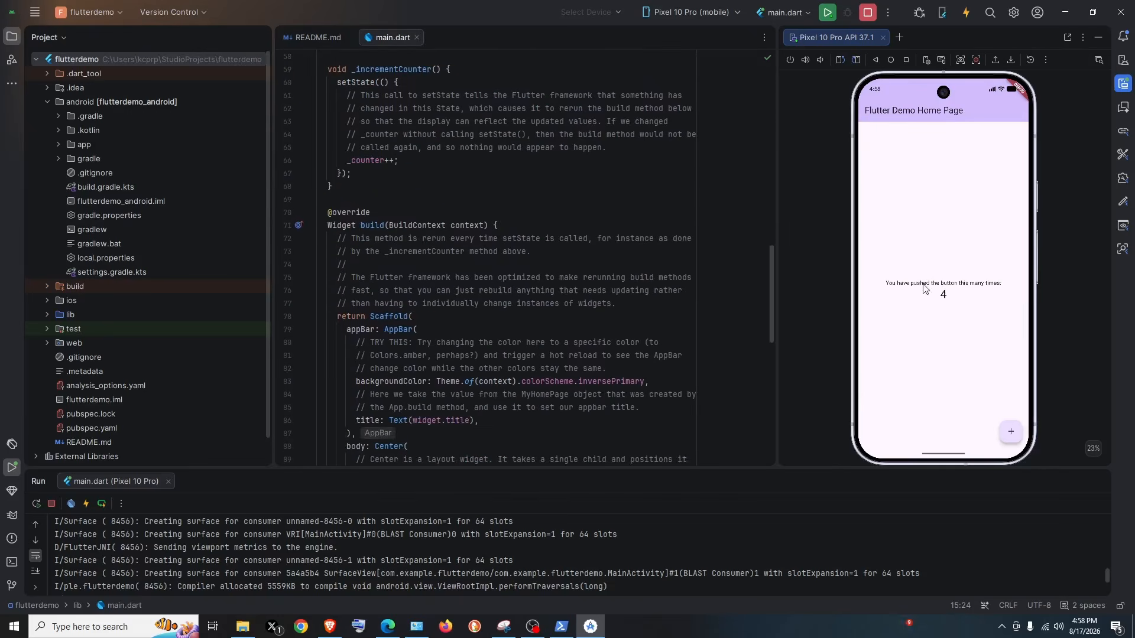
left_click(596, 182)
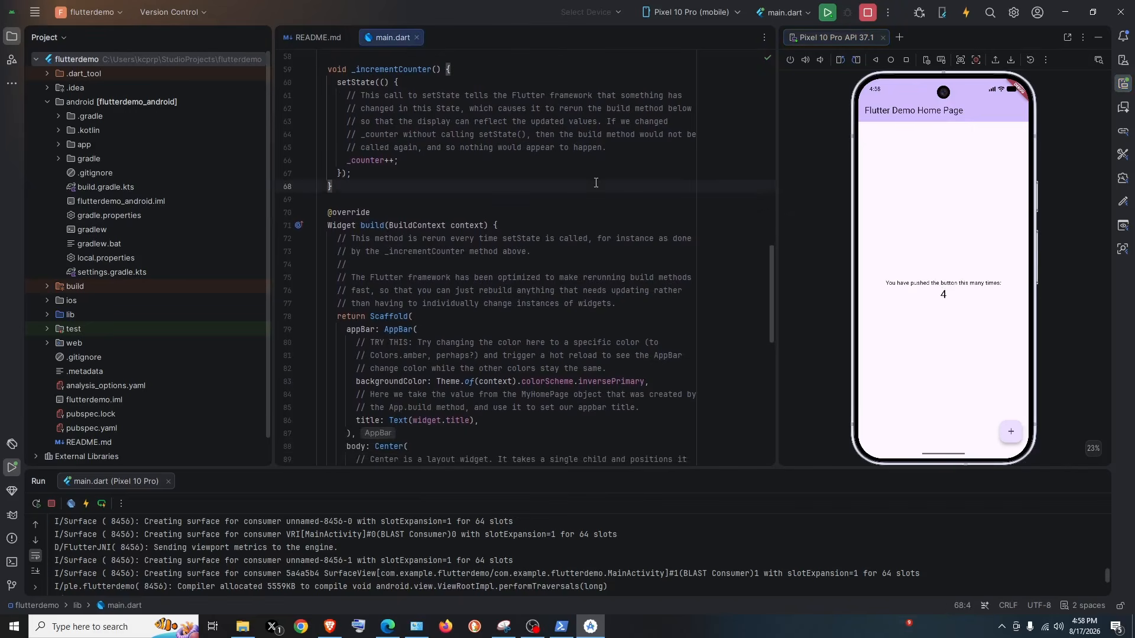
key("ctrl+f")
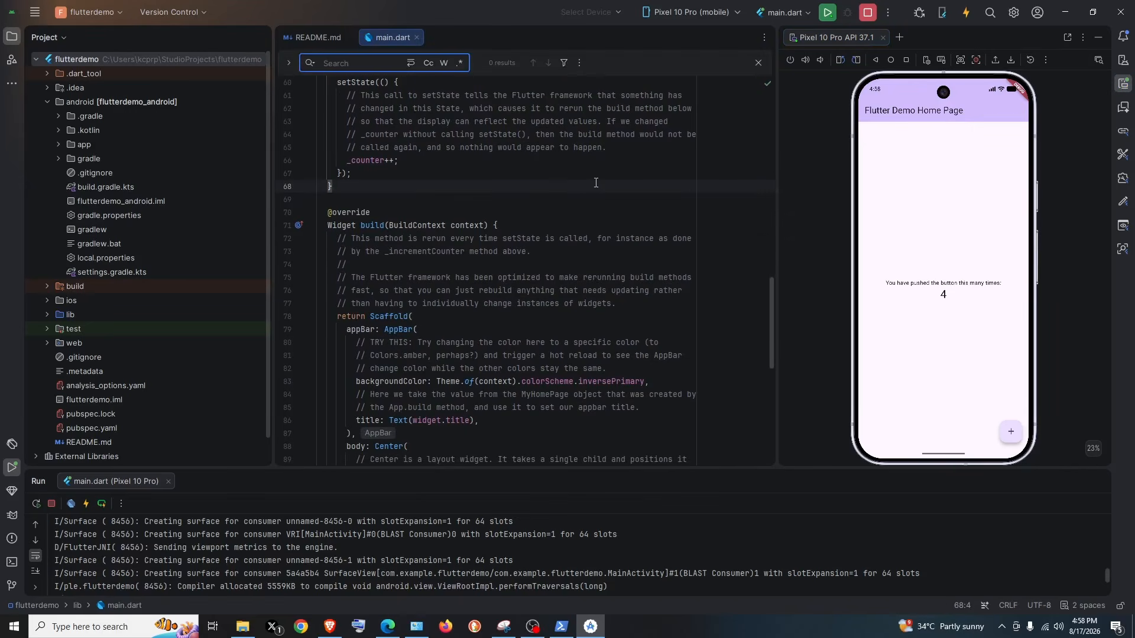
type("you have")
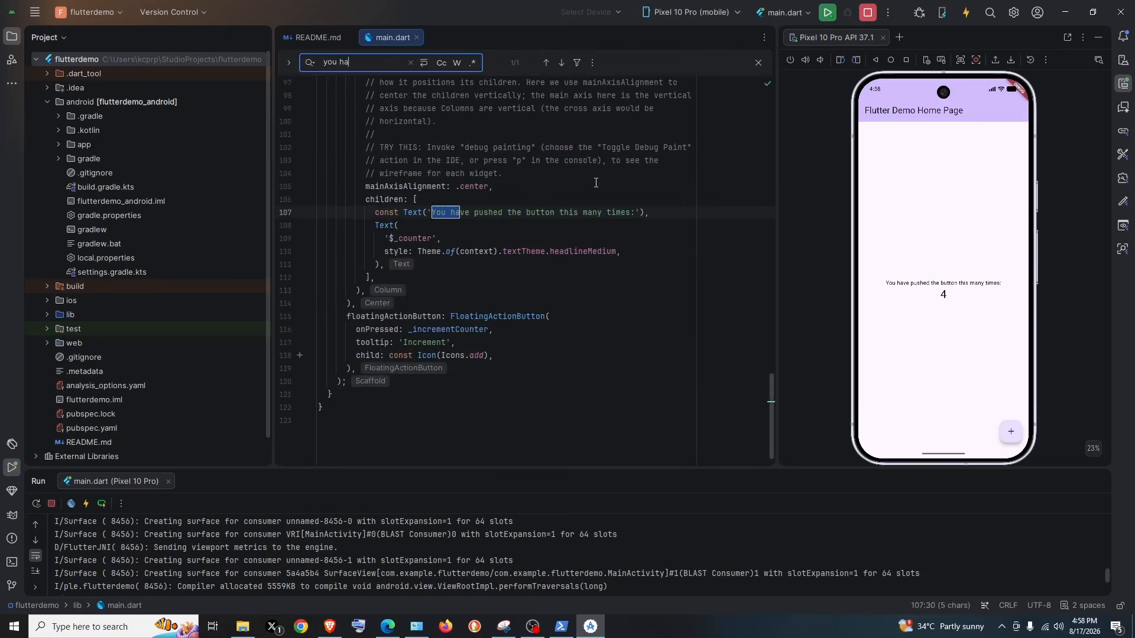
- Replace "You have" with "AAAAAAA" in the Text widget above the counter
left_click(474, 212)
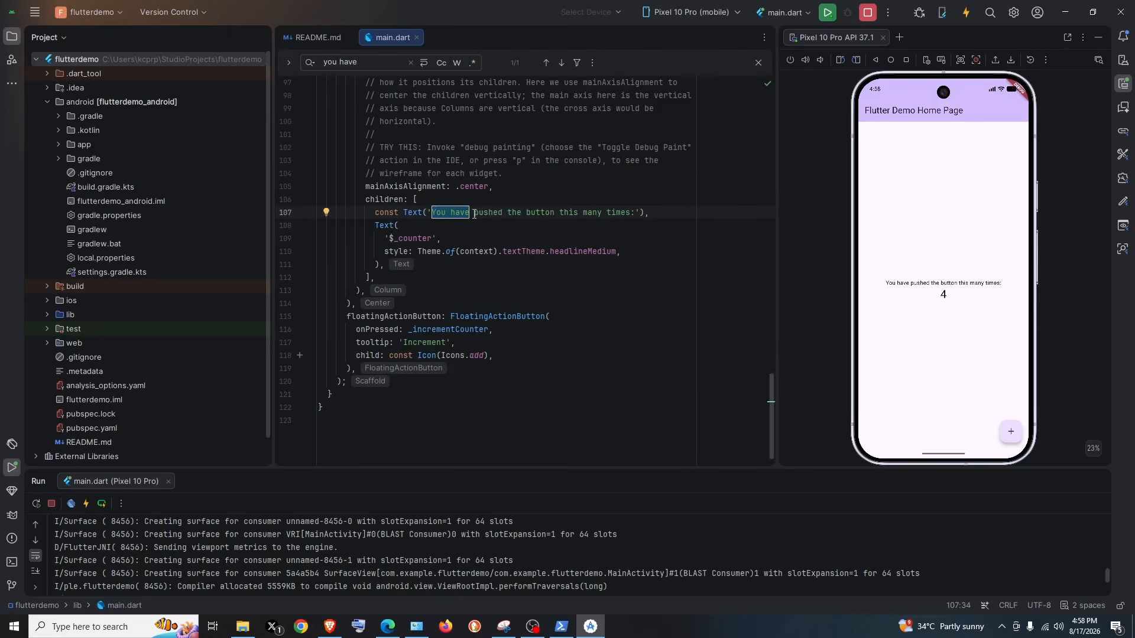
key("BackSpace")
key("BackSpace")
key("BackSpace")
key("BackSpace")
key("BackSpace")
key("BackSpace")
key("BackSpace")
key("BackSpace")
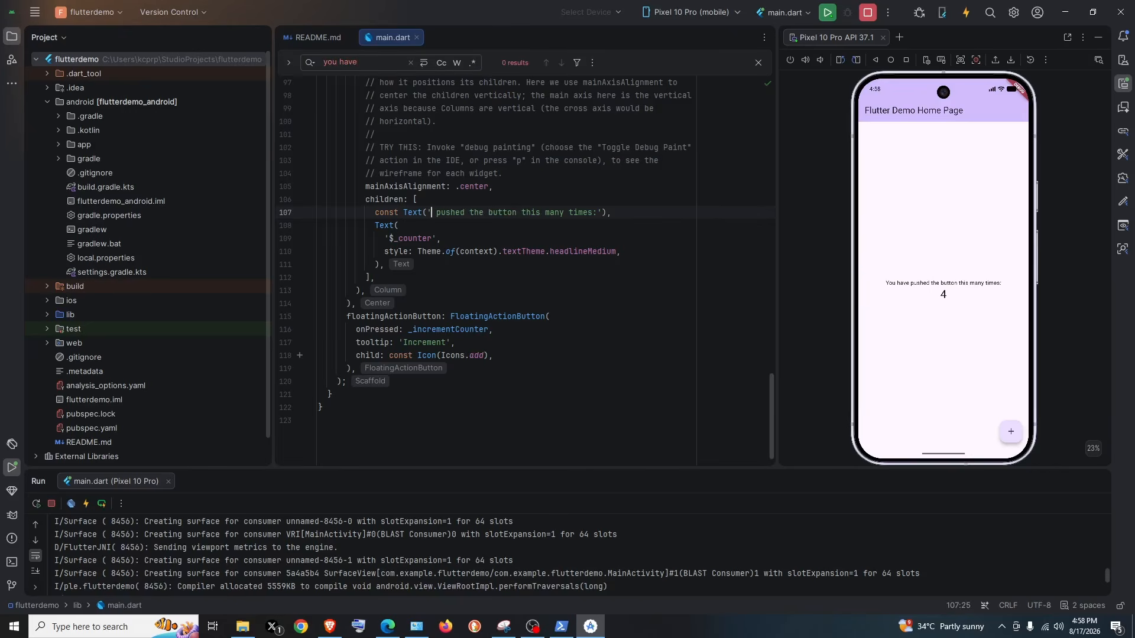
type("AAAAAAA")
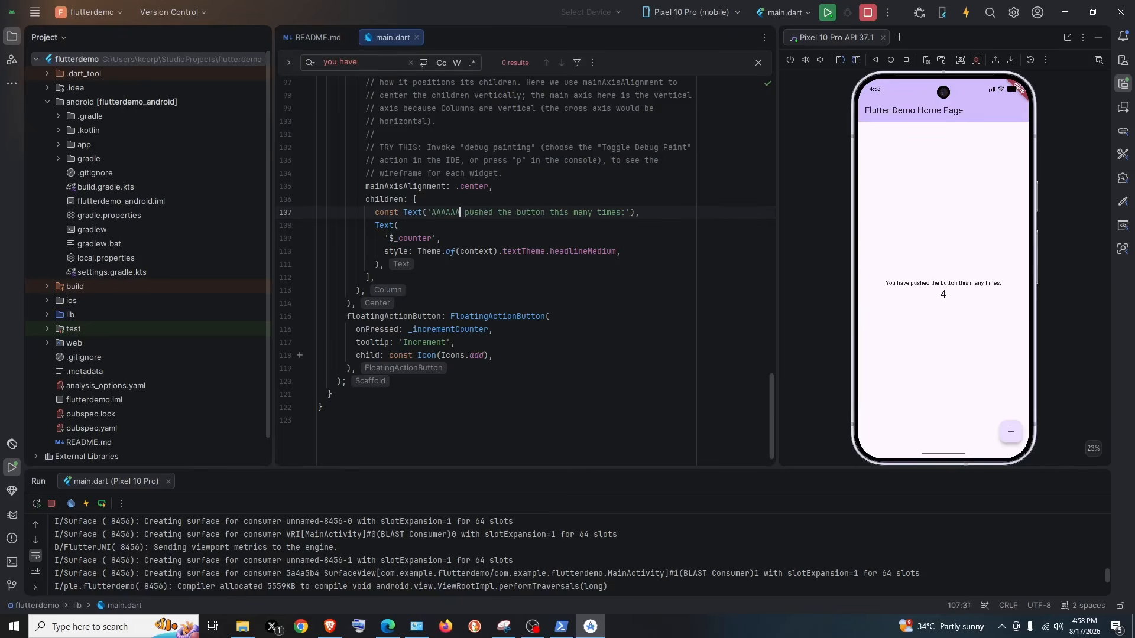
left_click(763, 182)
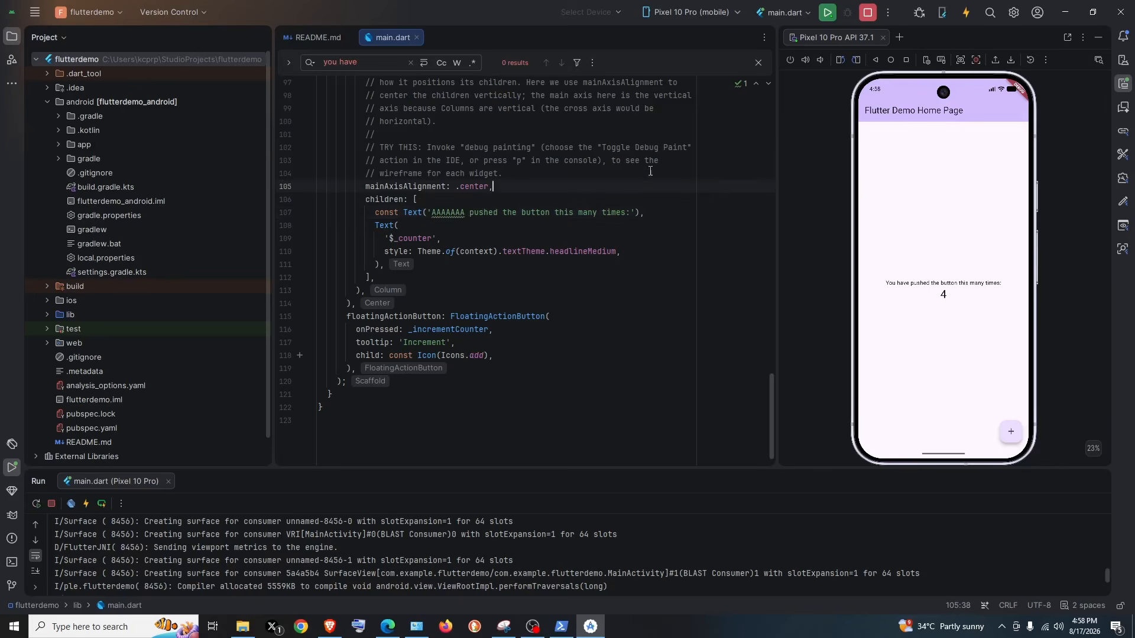
- Hot reload the running app to apply the changed counter text
left_click(967, 13)
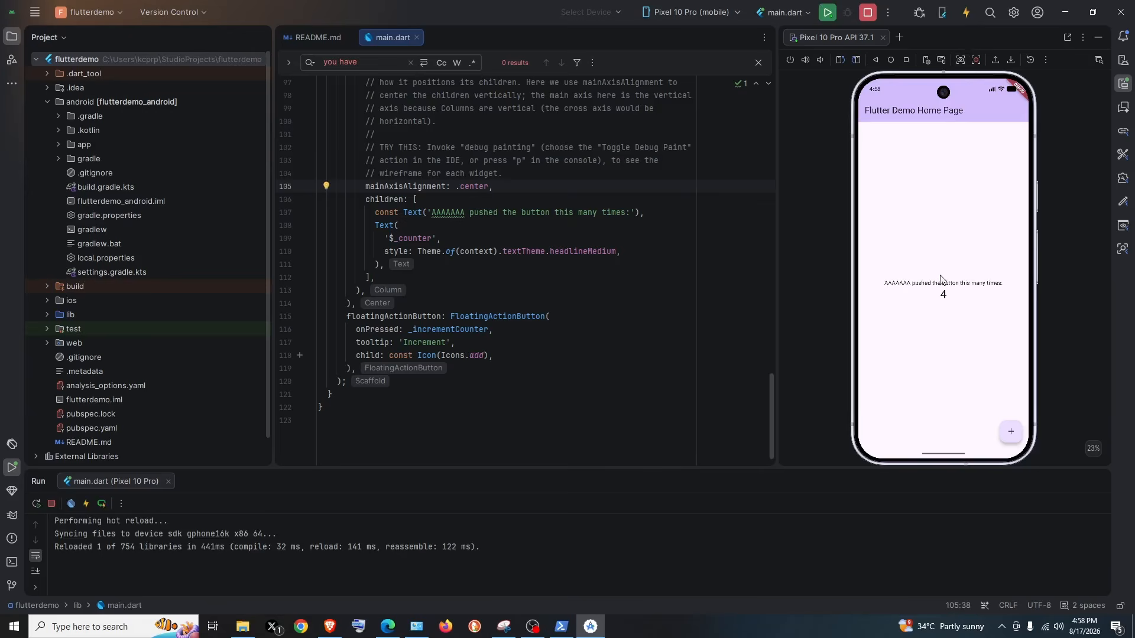
scroll(633, 302, "down", 1)
left_click(632, 302)
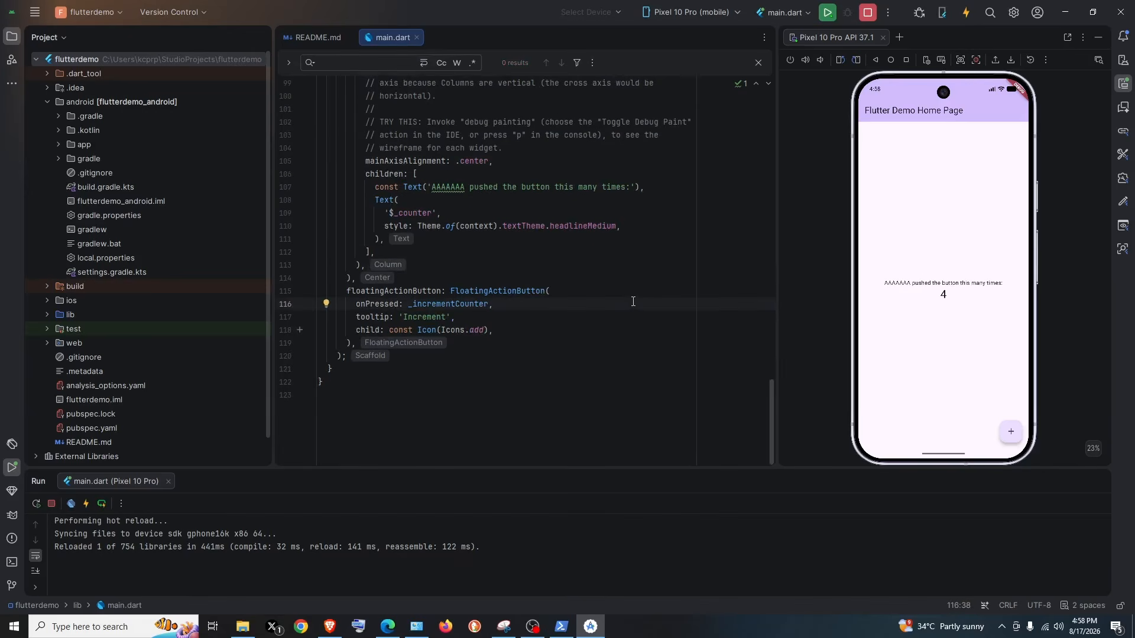